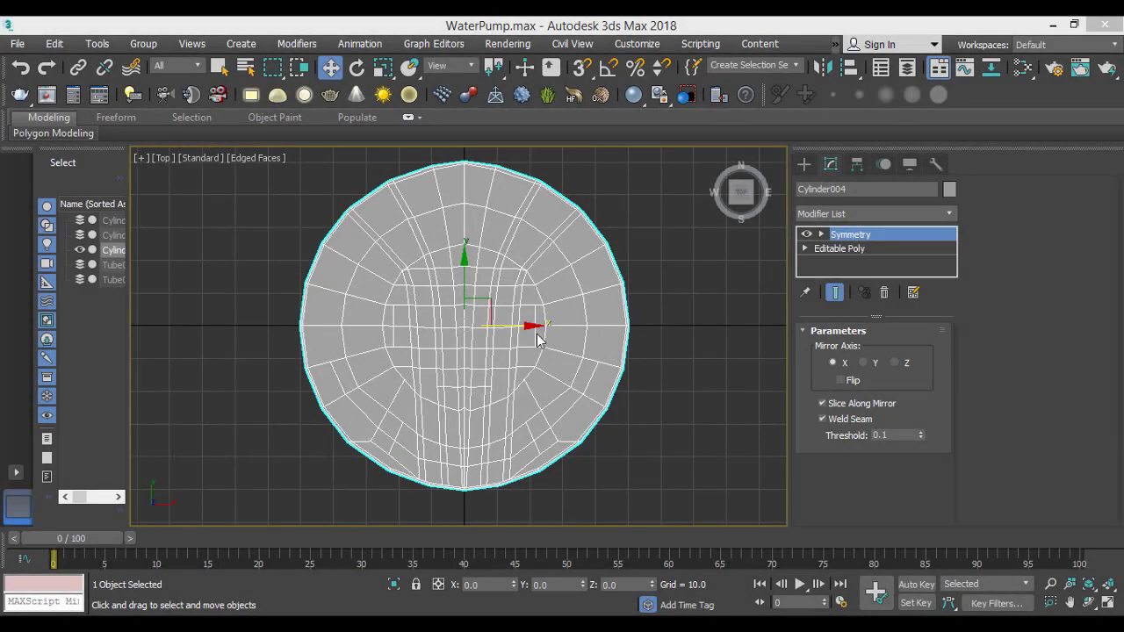
Enter vertex editing on the Editable Poly below Symmetry and select the two overlapping vertices on the disc's lower-right rim
{"action": "left_click", "coordinate": [536, 325]}
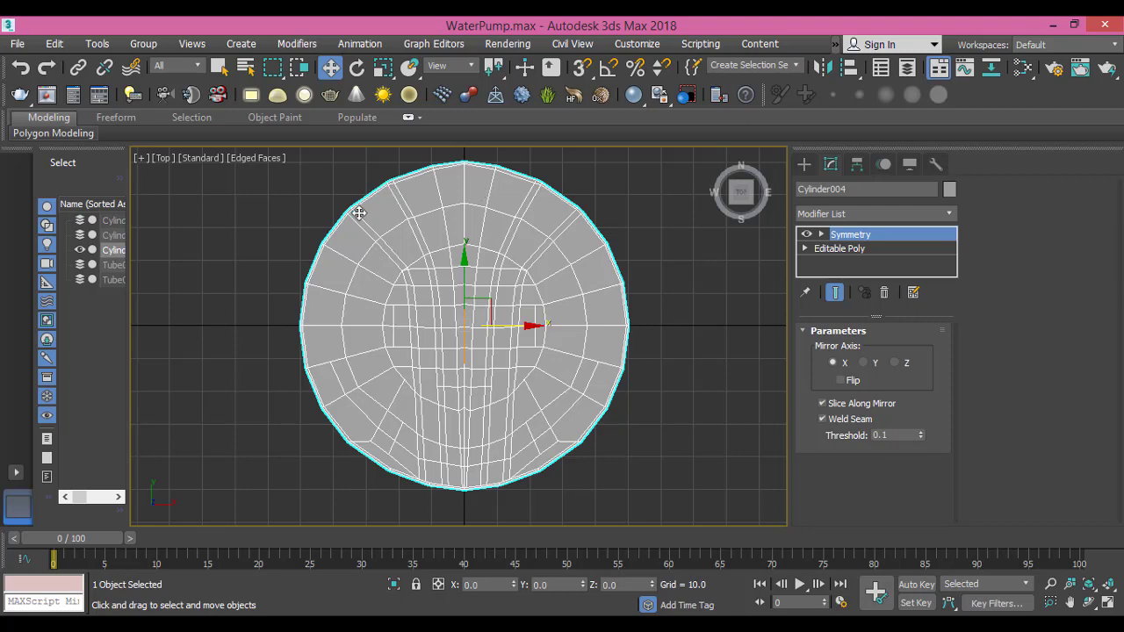
{"action": "middle_click_drag", "start_coordinate": [494, 413], "coordinate": [497, 359]}
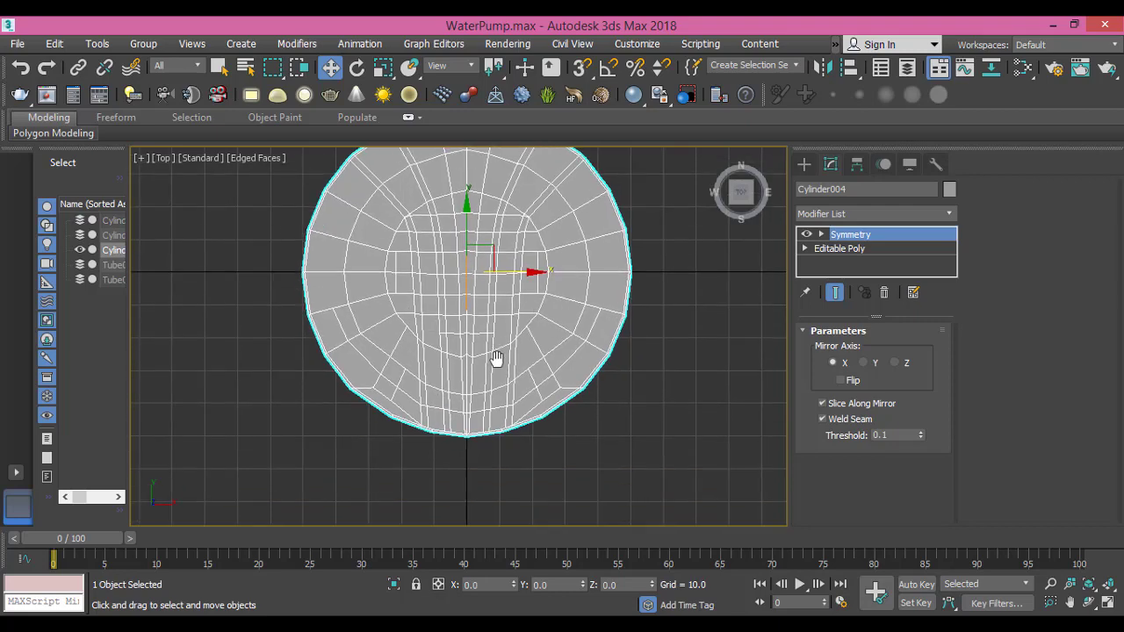
{"action": "scroll", "coordinate": [527, 381], "scroll_direction": "up", "scroll_amount": 5}
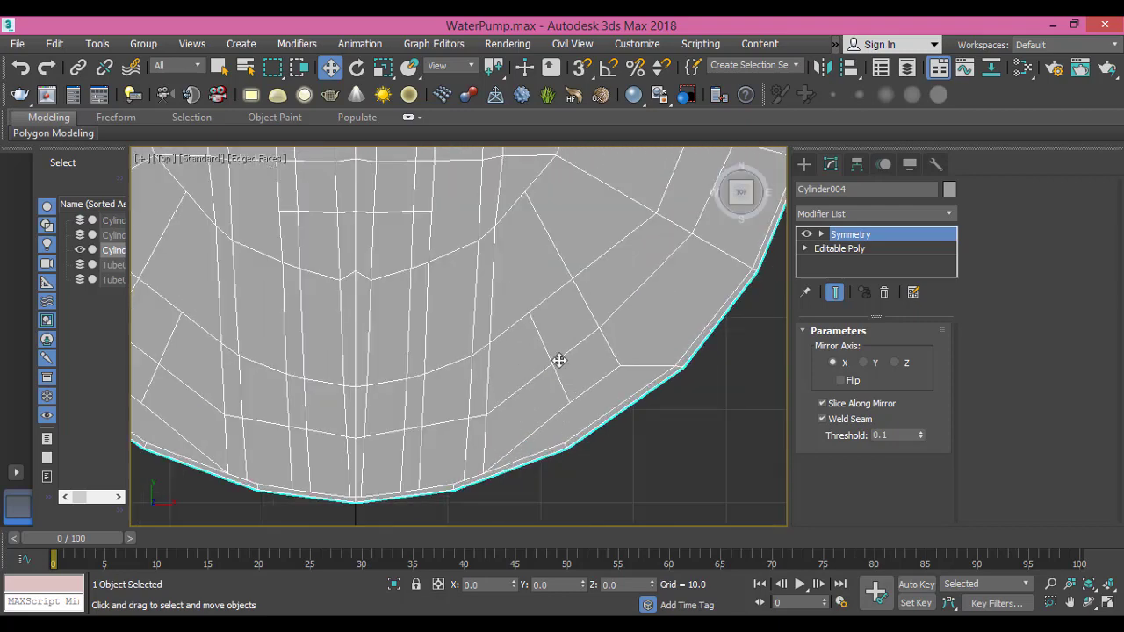
{"action": "scroll", "coordinate": [521, 364], "scroll_direction": "down", "scroll_amount": 3}
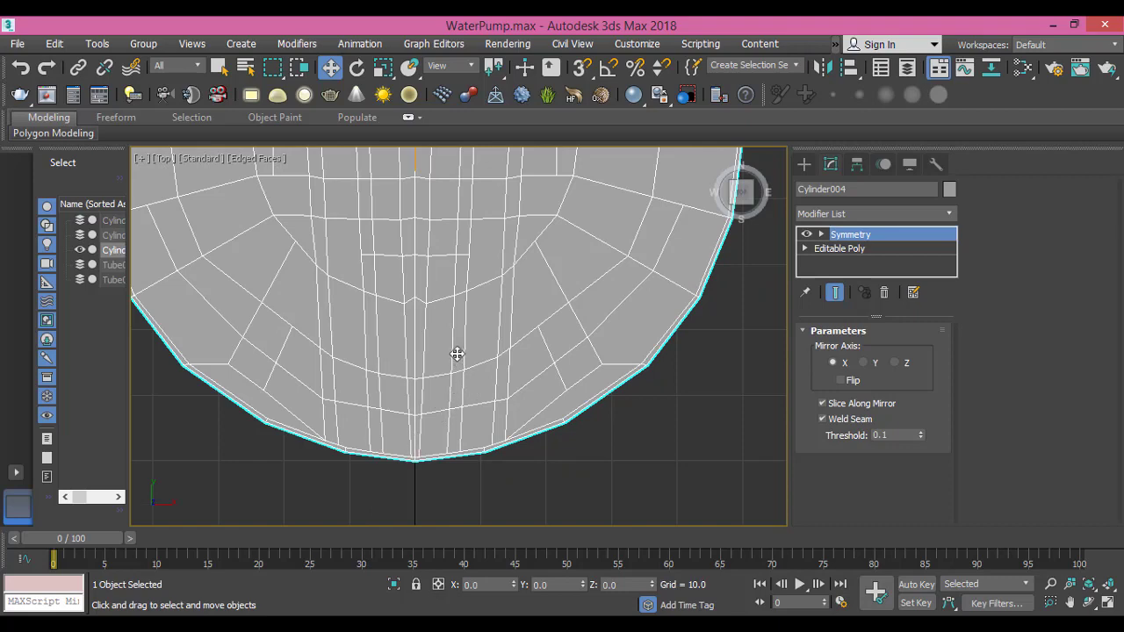
{"action": "scroll", "coordinate": [457, 354], "scroll_direction": "down", "scroll_amount": 4}
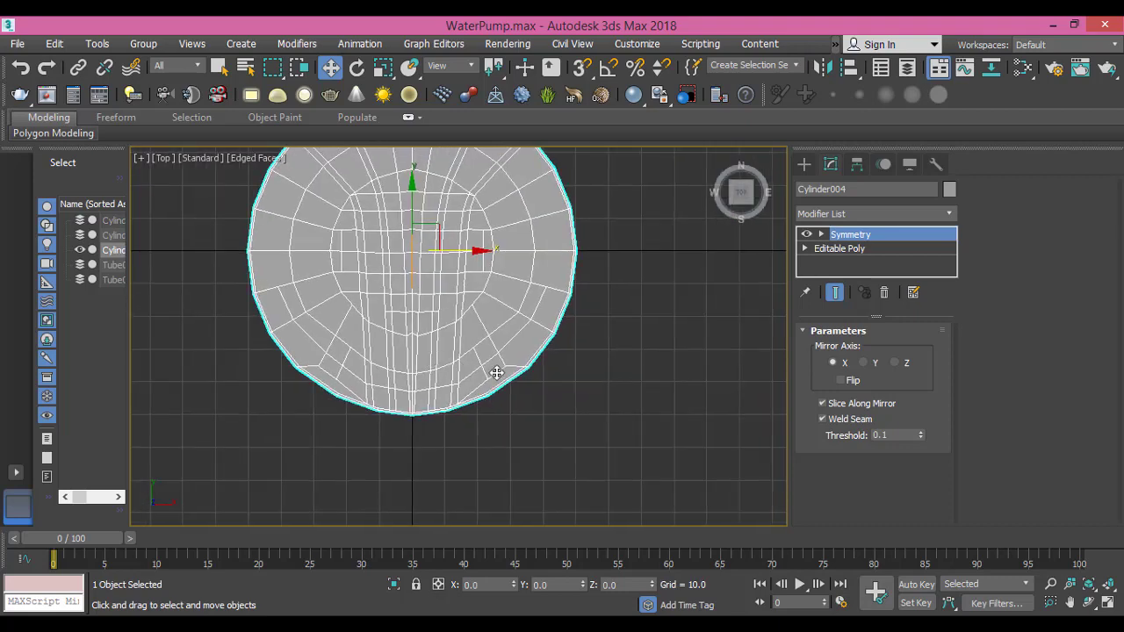
{"action": "scroll", "coordinate": [501, 372], "scroll_direction": "up", "scroll_amount": 5}
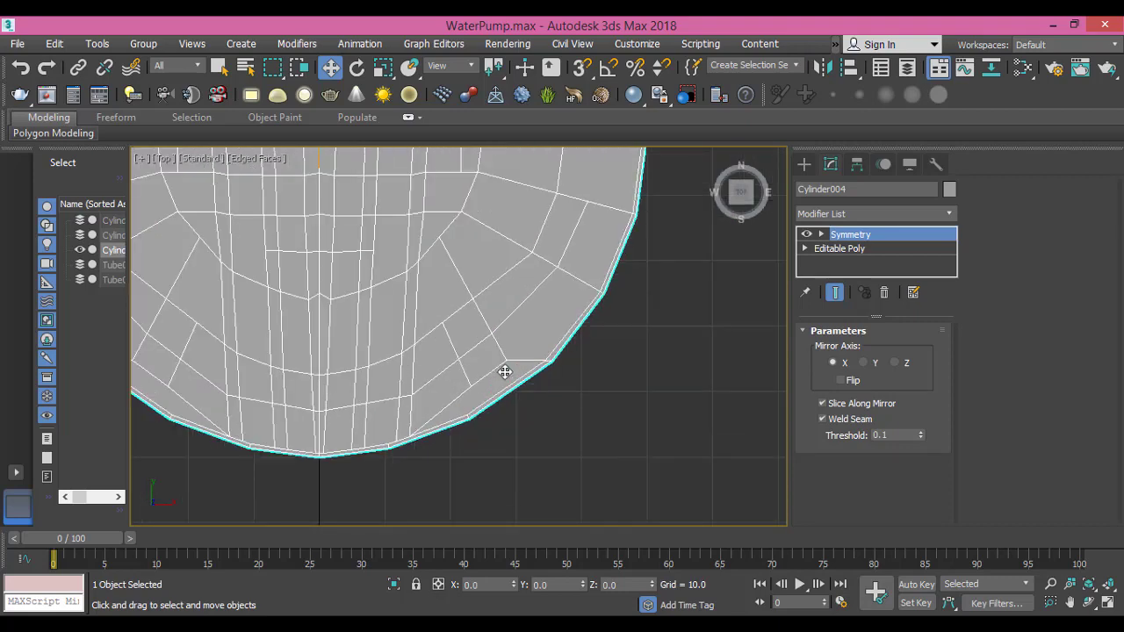
{"action": "left_click", "coordinate": [835, 250]}
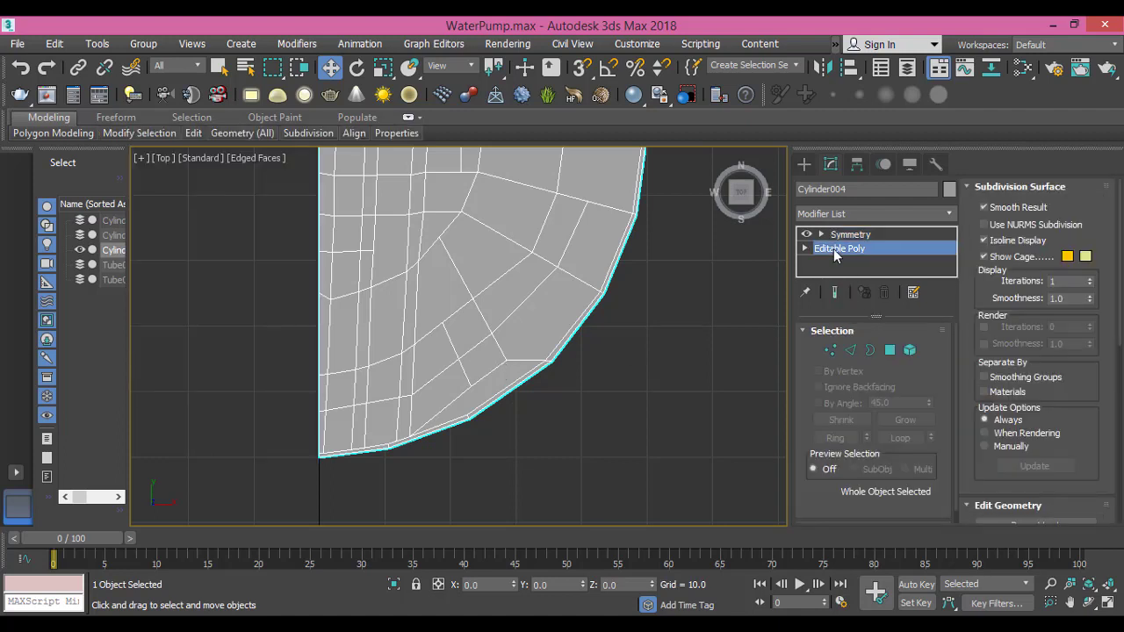
{"action": "left_click", "coordinate": [834, 349]}
{"action": "left_click", "coordinate": [468, 415]}
Cut a new edge from the vertex just inside the lower-right rim to the outer edge of the nearest groove
{"action": "middle_click_drag", "start_coordinate": [429, 383], "coordinate": [469, 352]}
{"action": "scroll", "coordinate": [465, 387], "scroll_direction": "up", "scroll_amount": 5}
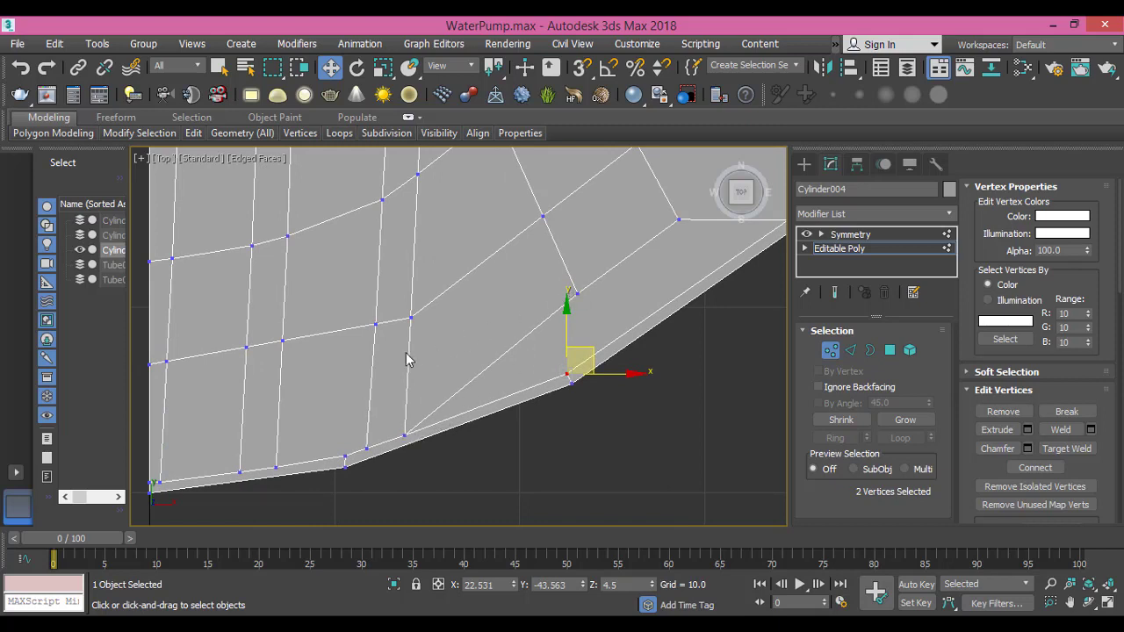
{"action": "right_click", "coordinate": [452, 347]}
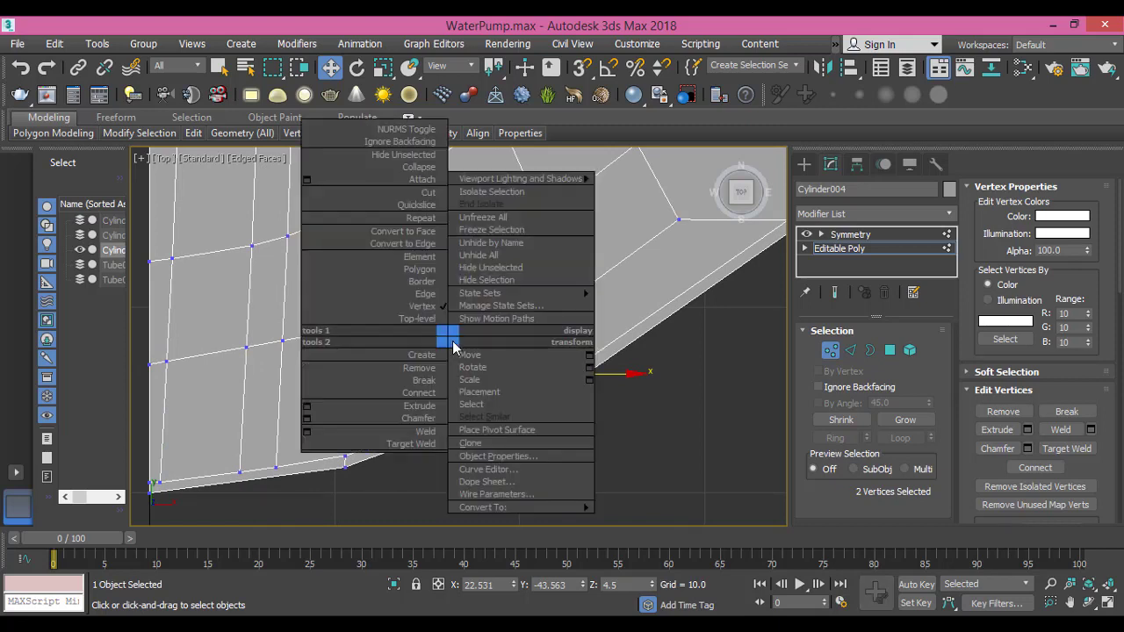
{"action": "left_click", "coordinate": [426, 192]}
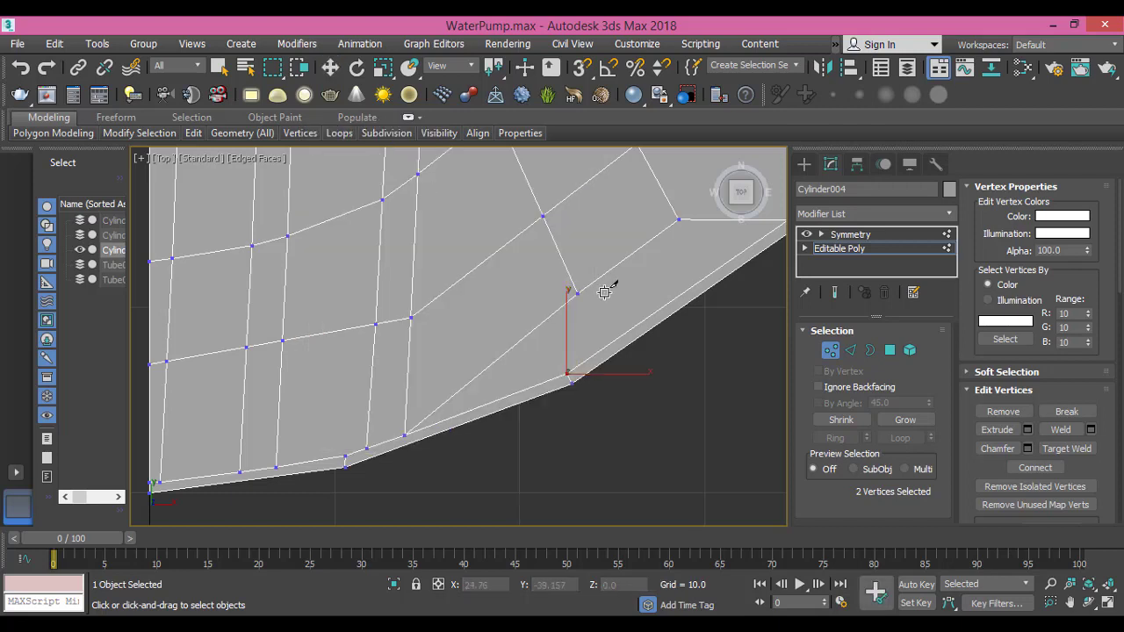
{"action": "left_click", "coordinate": [578, 293]}
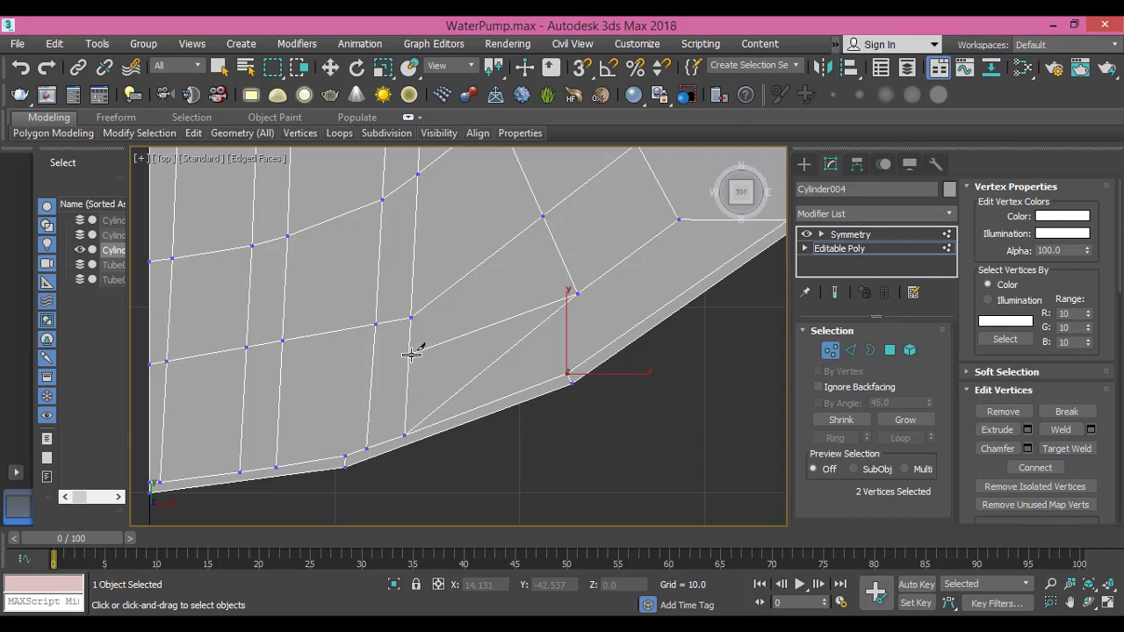
{"action": "left_click", "coordinate": [409, 354]}
Move the new cut vertex along the groove edge toward the rim, to about X 13.913 and Y -44.415
{"action": "key", "text": "w"}
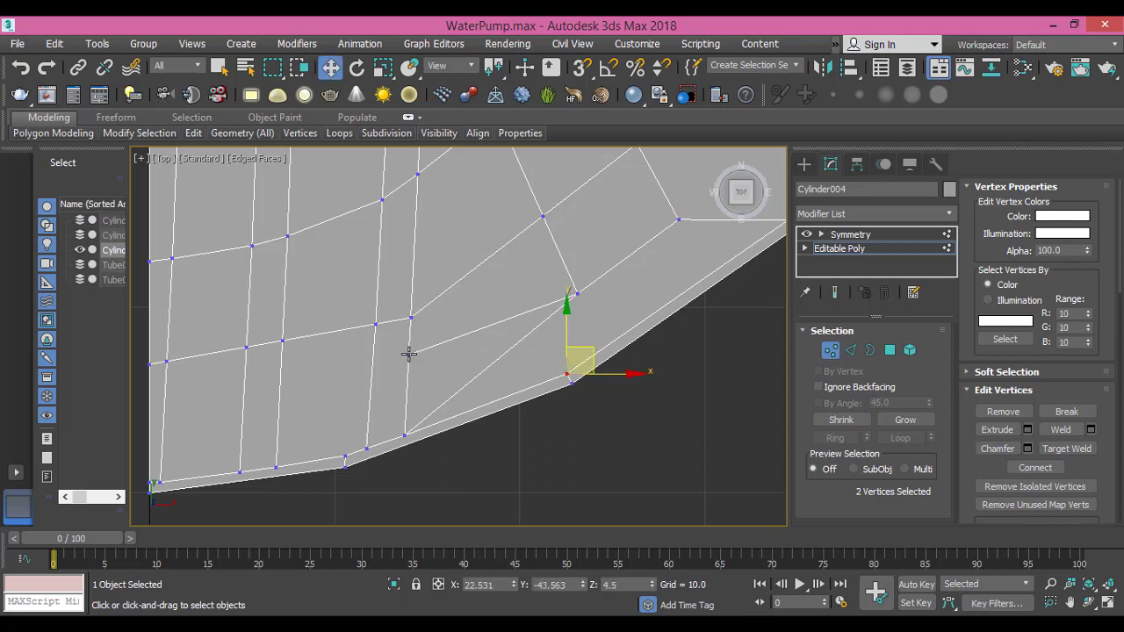
{"action": "left_click", "coordinate": [408, 355]}
{"action": "left_click_drag", "start_coordinate": [406, 288], "coordinate": [412, 392]}
{"action": "scroll", "coordinate": [414, 394], "scroll_direction": "up", "scroll_amount": 2}
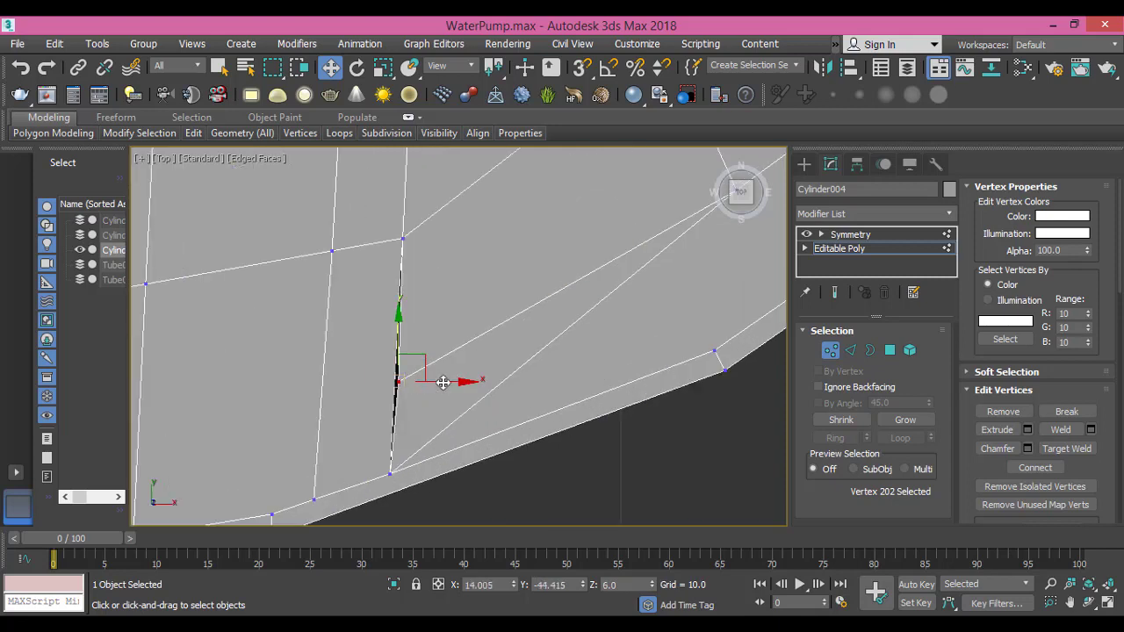
{"action": "scroll", "coordinate": [433, 380], "scroll_direction": "up", "scroll_amount": 2}
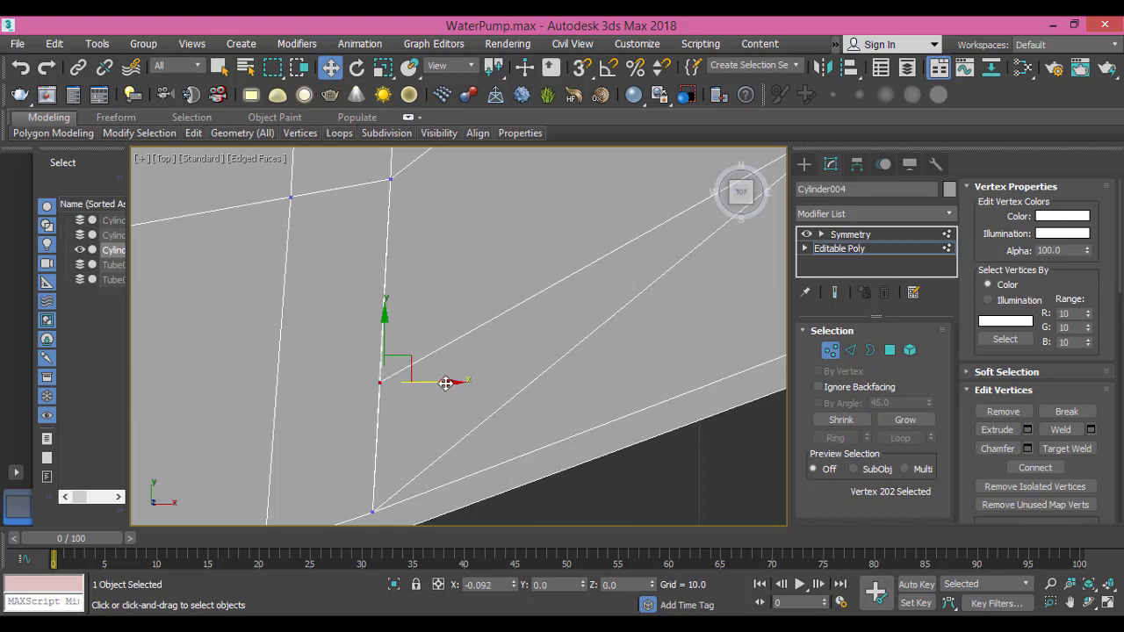
{"action": "scroll", "coordinate": [377, 369], "scroll_direction": "down", "scroll_amount": 4}
{"action": "middle_click_drag", "start_coordinate": [376, 369], "coordinate": [418, 367]}
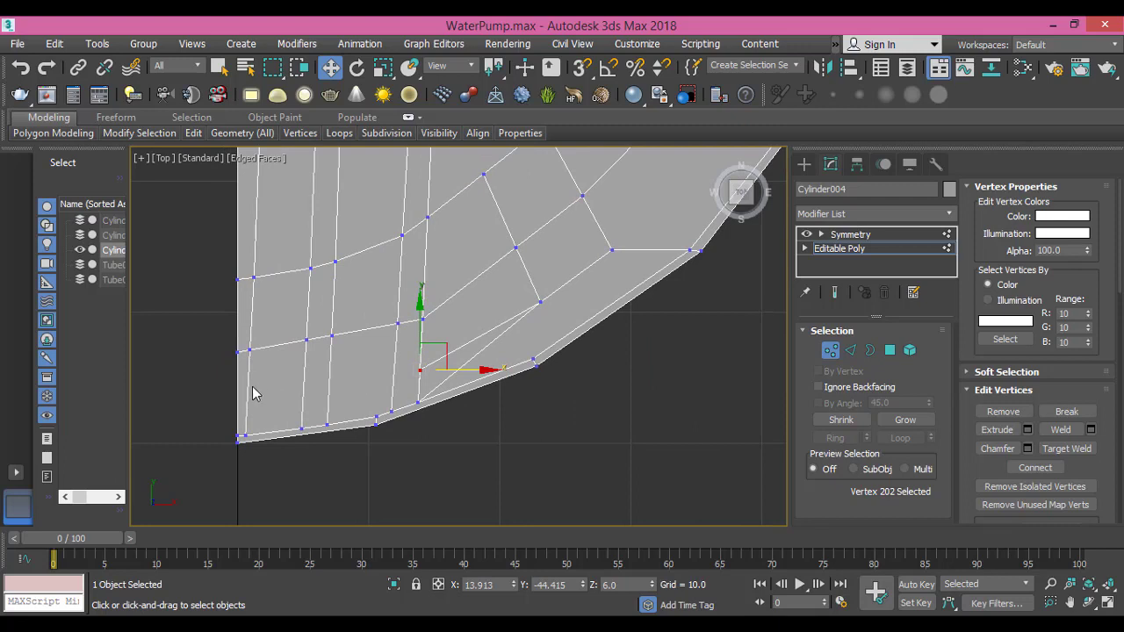
Cut an edge from the moved vertex across the adjoining groove floor to the base of the neighbouring rib
{"action": "right_click", "coordinate": [448, 367]}
{"action": "left_click", "coordinate": [419, 219]}
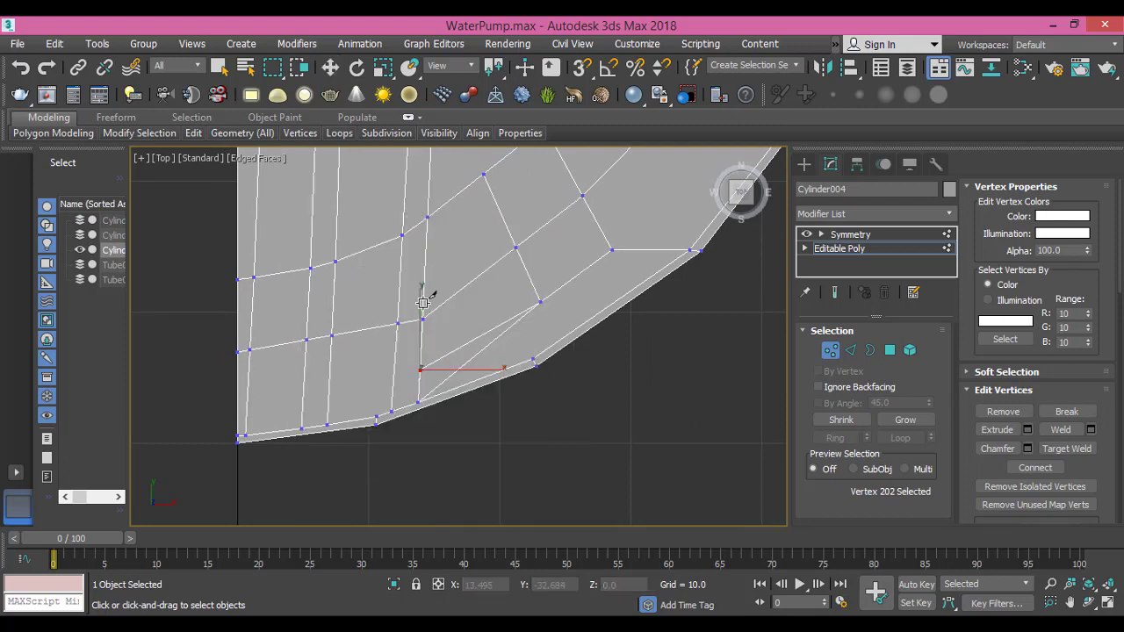
{"action": "left_click", "coordinate": [409, 369]}
{"action": "scroll", "coordinate": [378, 382], "scroll_direction": "up", "scroll_amount": 5}
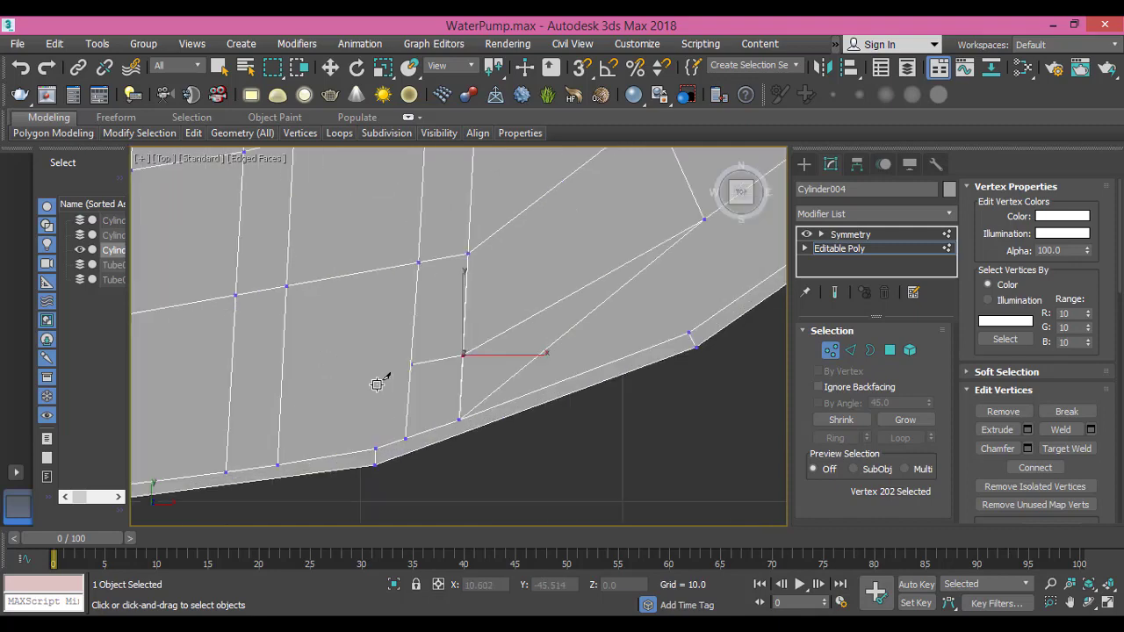
{"action": "scroll", "coordinate": [445, 347], "scroll_direction": "down", "scroll_amount": 5}
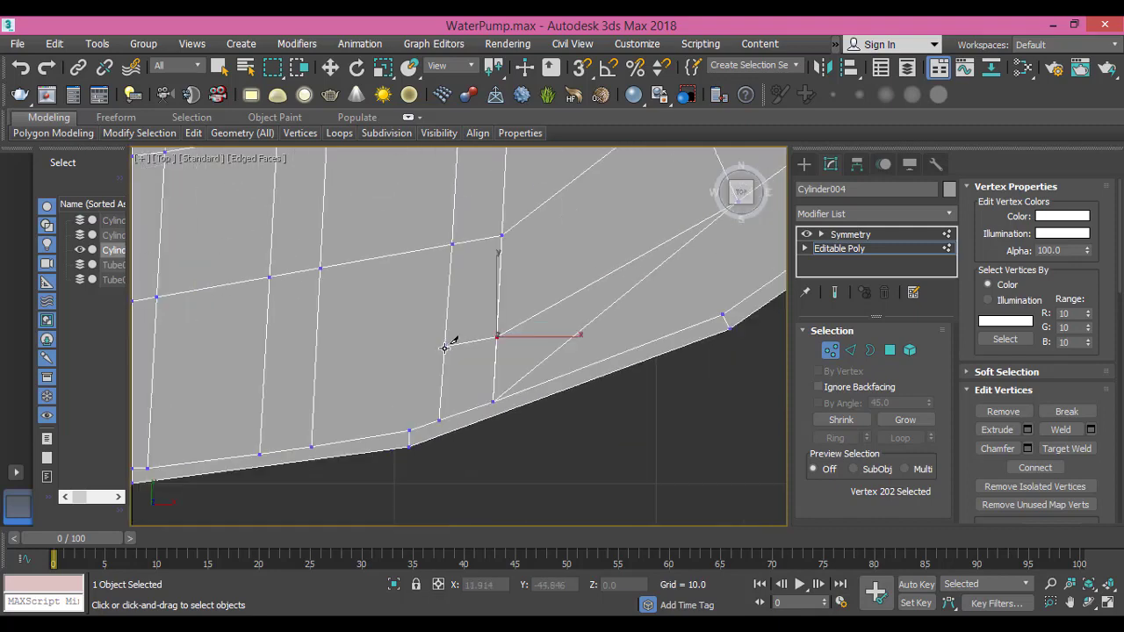
Continue the cut up the rib's side wall and across its top face near the rim
{"action": "middle_click_drag", "start_coordinate": [451, 344], "coordinate": [420, 417]}
{"action": "left_click", "coordinate": [430, 445]}
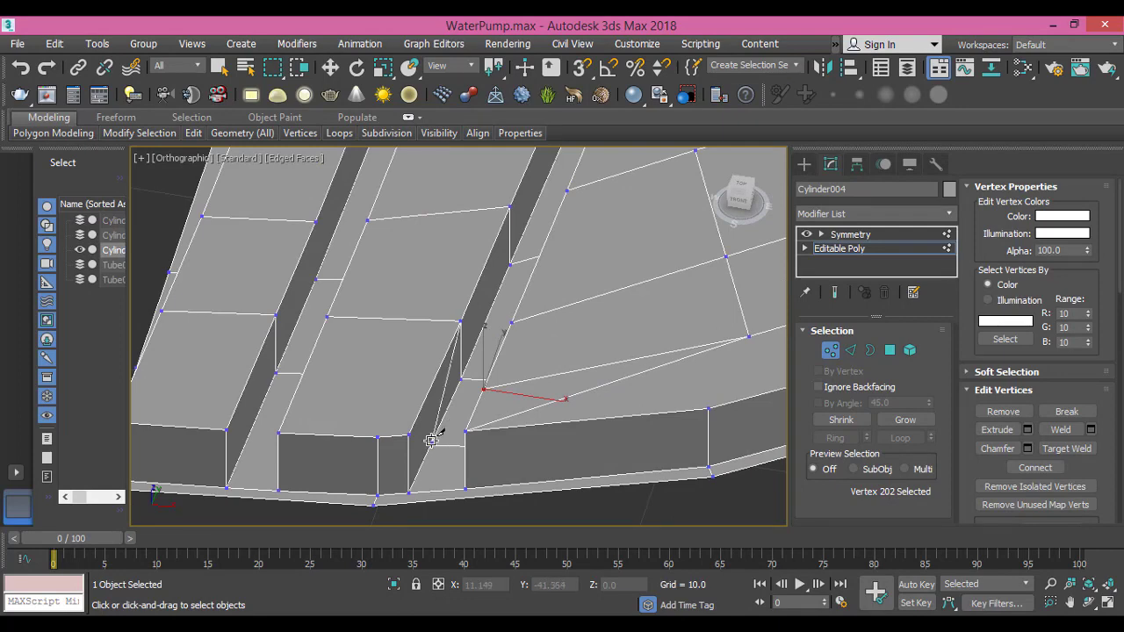
{"action": "left_click", "coordinate": [431, 387]}
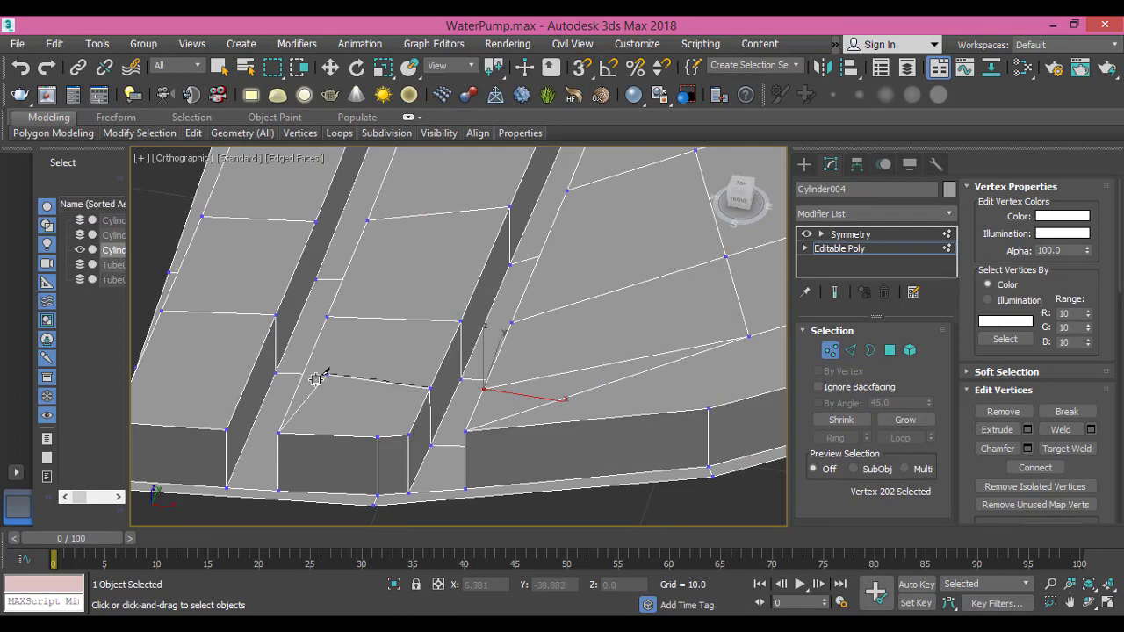
Extend the cut from the rib's top down its far side wall to the edge of the next groove floor
{"action": "middle_click_drag", "start_coordinate": [299, 389], "coordinate": [384, 350], "text": "alt"}
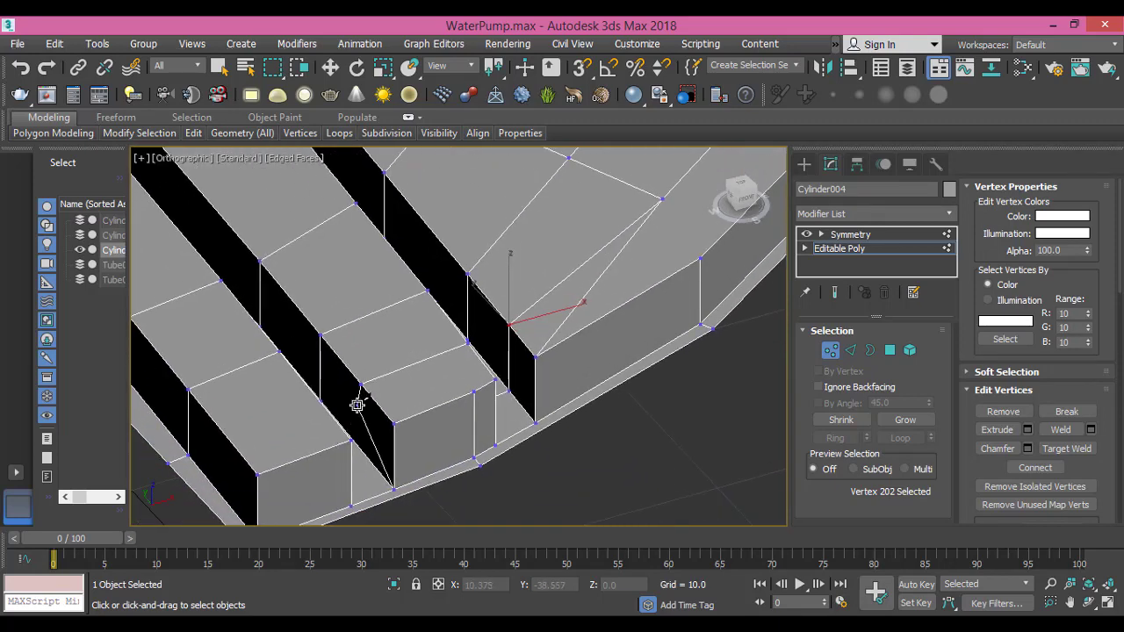
{"action": "middle_click_drag", "start_coordinate": [356, 401], "coordinate": [346, 399], "text": "alt"}
{"action": "scroll", "coordinate": [338, 400], "scroll_direction": "up", "scroll_amount": 2}
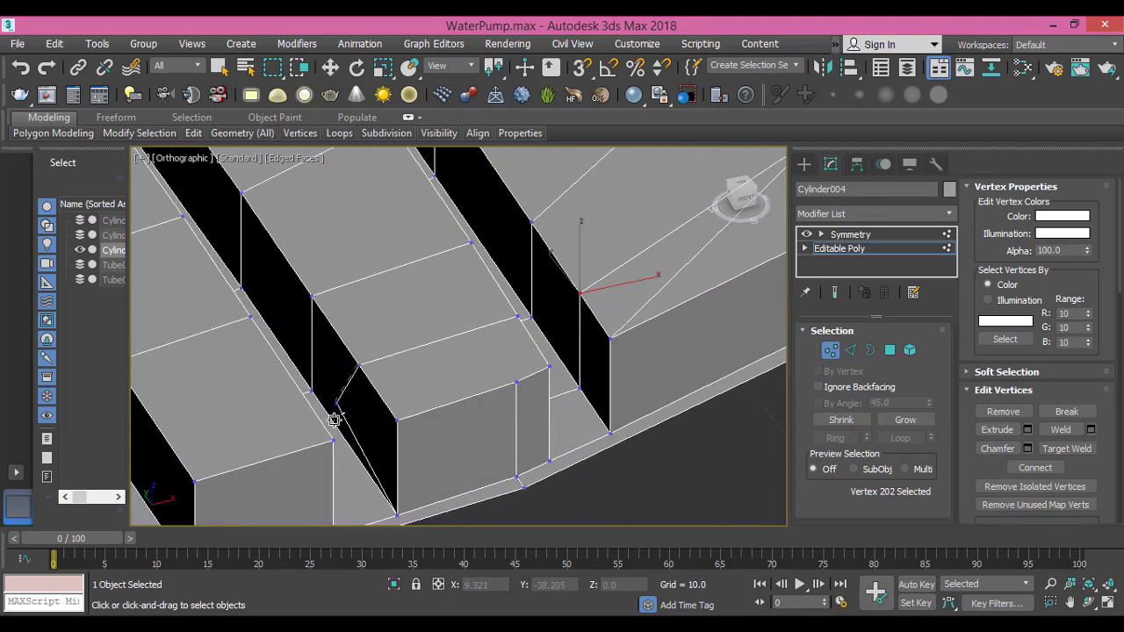
{"action": "mouse_move", "coordinate": [342, 434]}
{"action": "middle_mouse_down", "text": "alt"}
{"action": "mouse_move", "coordinate": [308, 431]}
{"action": "mouse_move", "coordinate": [291, 384]}
{"action": "mouse_move", "coordinate": [338, 362]}
{"action": "mouse_move", "coordinate": [353, 368]}
{"action": "mouse_move", "coordinate": [352, 424]}
{"action": "middle_mouse_up", "text": "alt"}
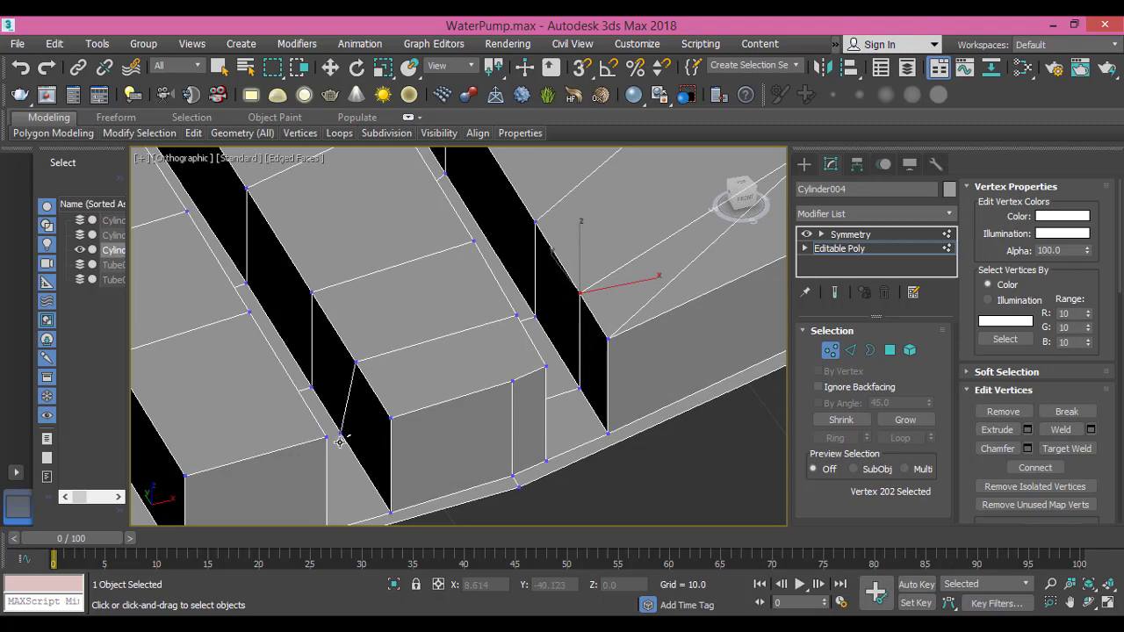
{"action": "middle_click_drag", "start_coordinate": [340, 432], "coordinate": [316, 414], "text": "alt"}
{"action": "left_click", "coordinate": [325, 404]}
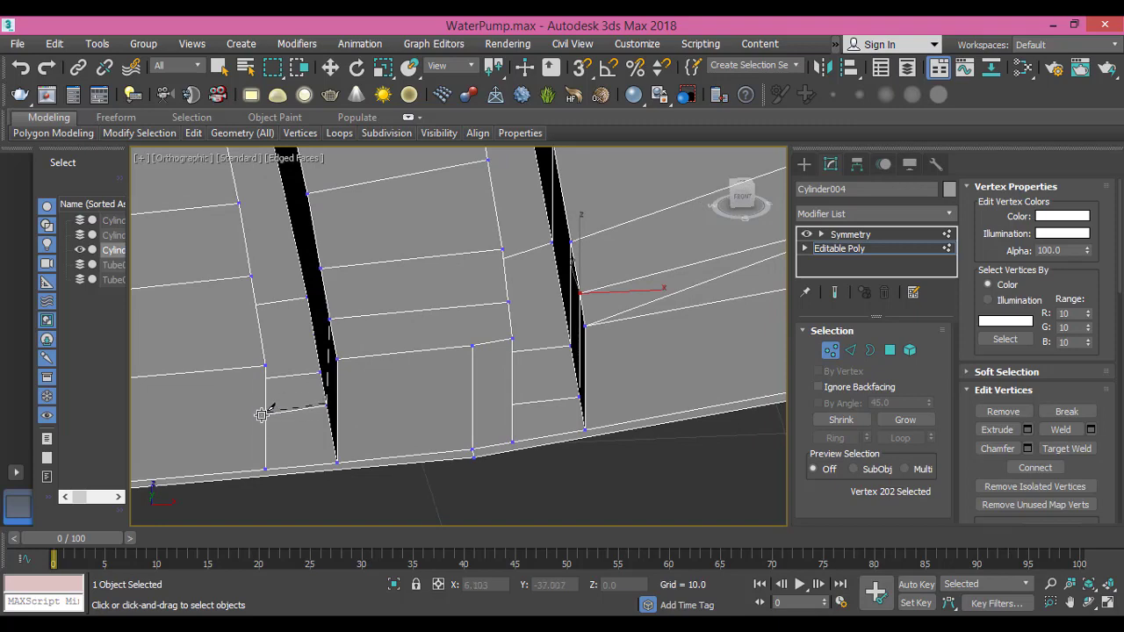
{"action": "mouse_move", "coordinate": [260, 414]}
{"action": "middle_mouse_down", "text": "alt"}
{"action": "mouse_move", "coordinate": [231, 409]}
{"action": "mouse_move", "coordinate": [249, 427]}
{"action": "middle_mouse_up", "text": "alt"}
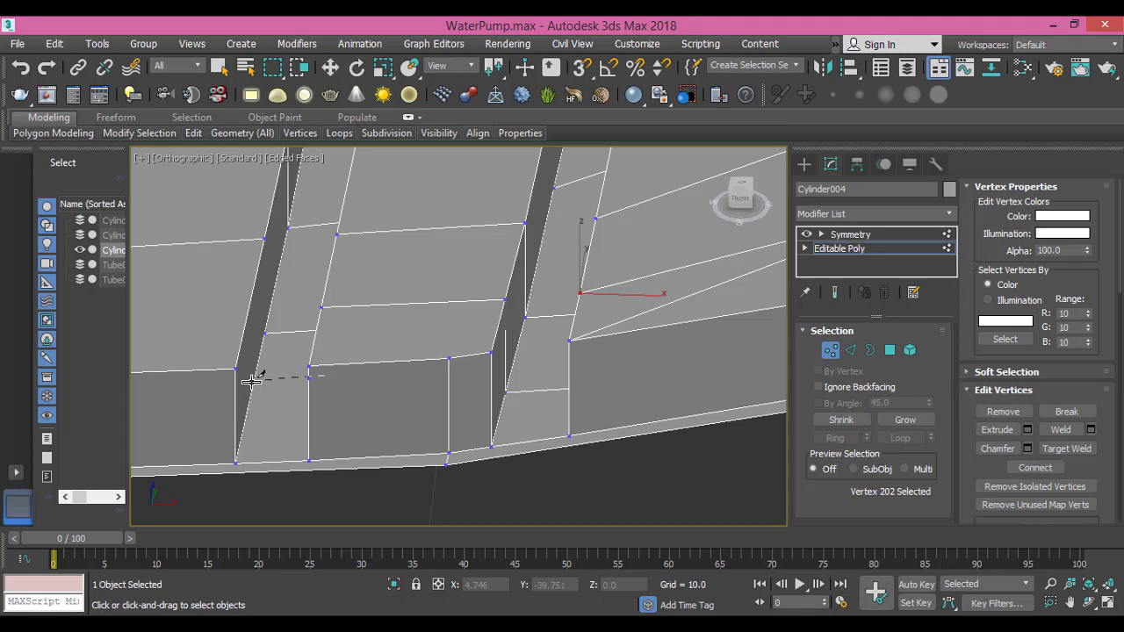
{"action": "middle_click_drag", "start_coordinate": [253, 382], "coordinate": [271, 447], "text": "alt"}
{"action": "scroll", "coordinate": [305, 417], "scroll_direction": "up", "scroll_amount": 7}
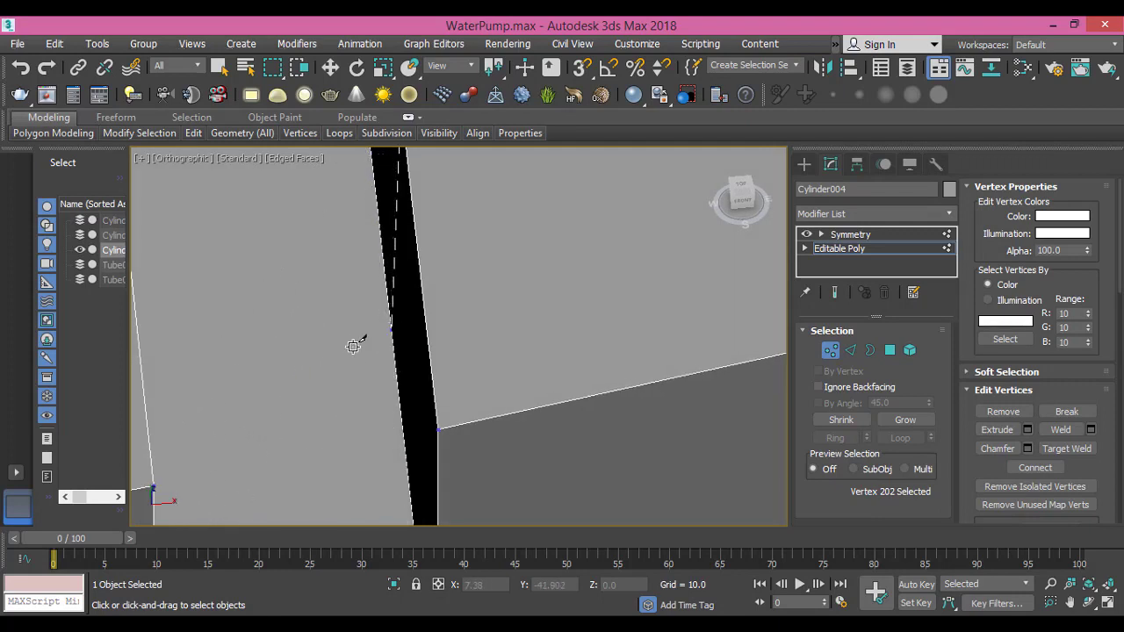
{"action": "left_click", "coordinate": [392, 332]}
{"action": "middle_click_drag", "start_coordinate": [220, 336], "coordinate": [380, 397], "text": "alt"}
{"action": "left_click", "coordinate": [517, 260]}
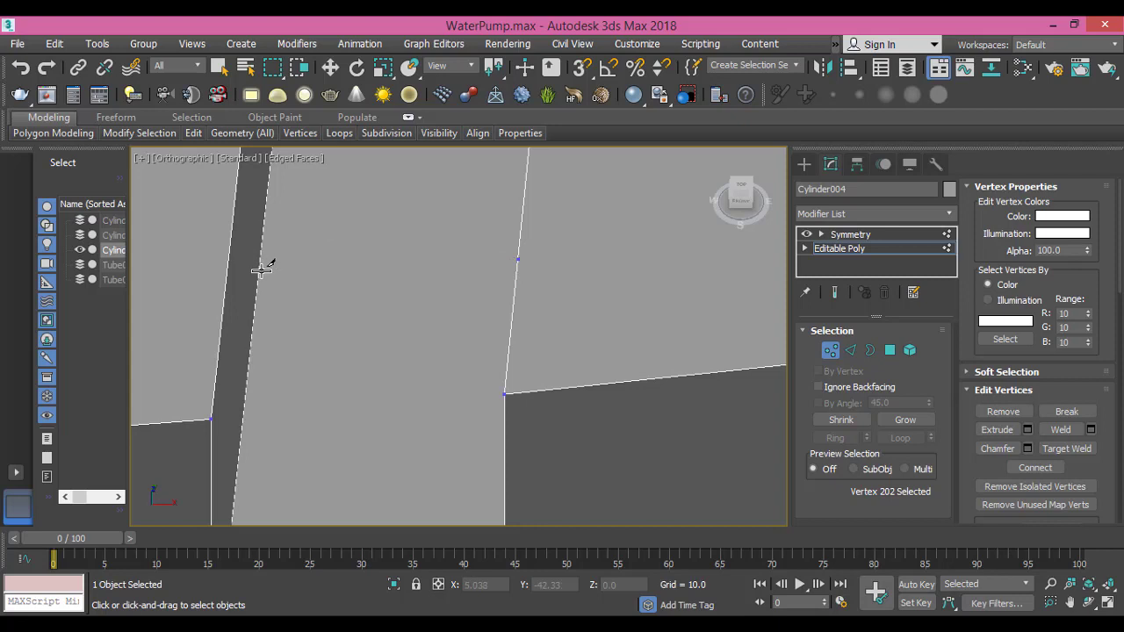
{"action": "key", "text": "ctrl+z"}
{"action": "middle_click_drag", "start_coordinate": [367, 346], "coordinate": [446, 319], "text": "alt"}
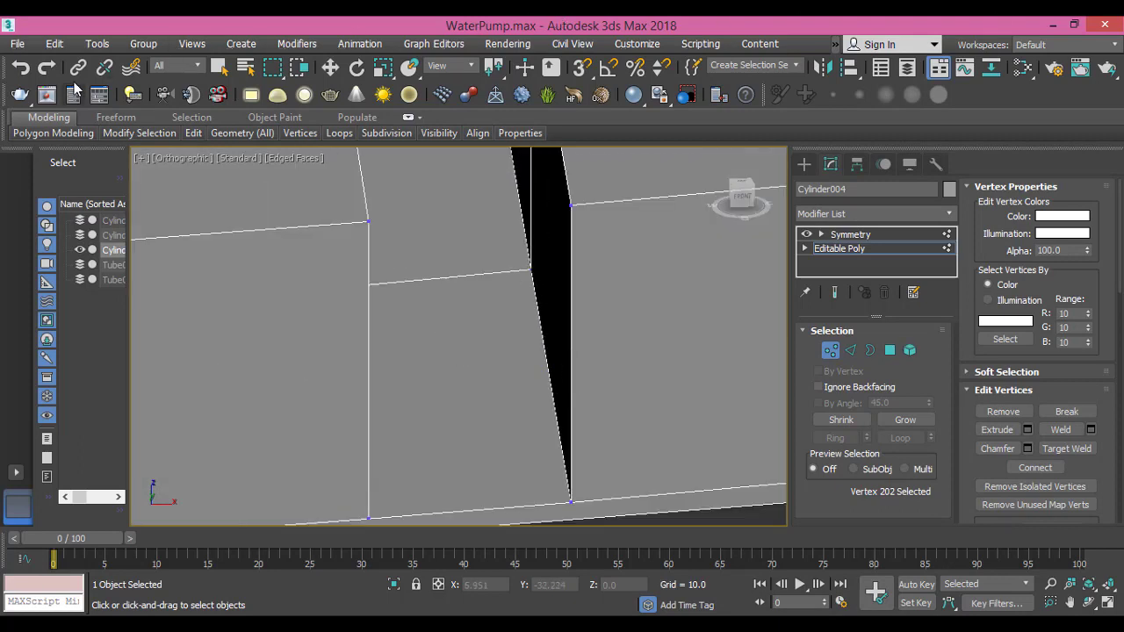
{"action": "left_click", "coordinate": [549, 372]}
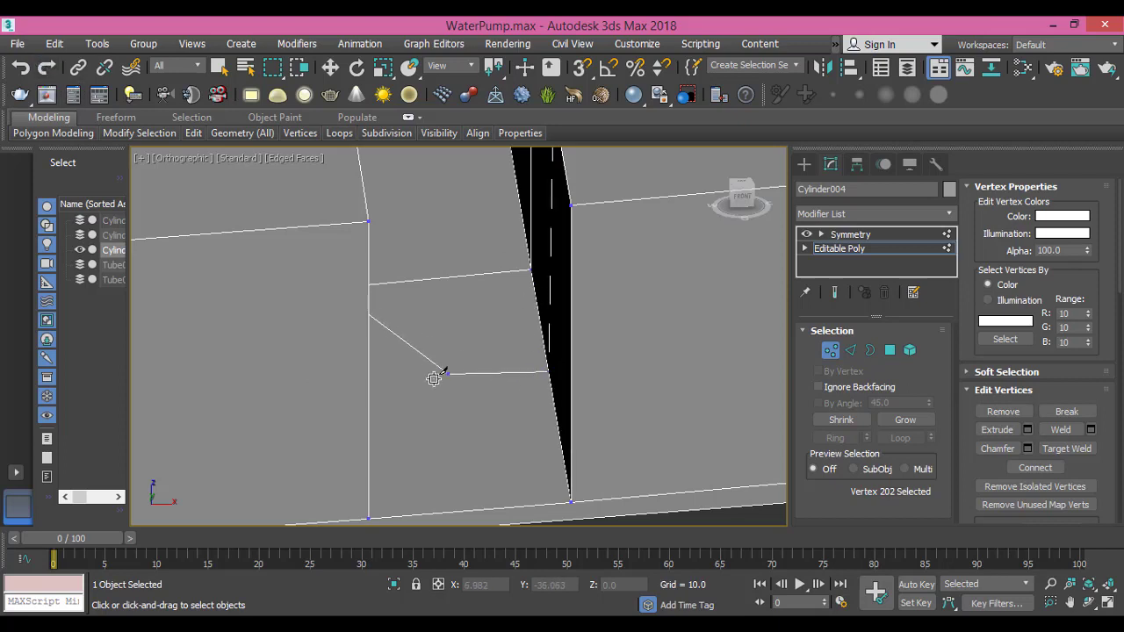
{"action": "left_click", "coordinate": [363, 386]}
{"action": "middle_click_drag", "start_coordinate": [361, 387], "coordinate": [341, 401], "text": "alt"}
{"action": "left_click", "coordinate": [348, 296]}
{"action": "middle_click_drag", "start_coordinate": [365, 328], "coordinate": [366, 381]}
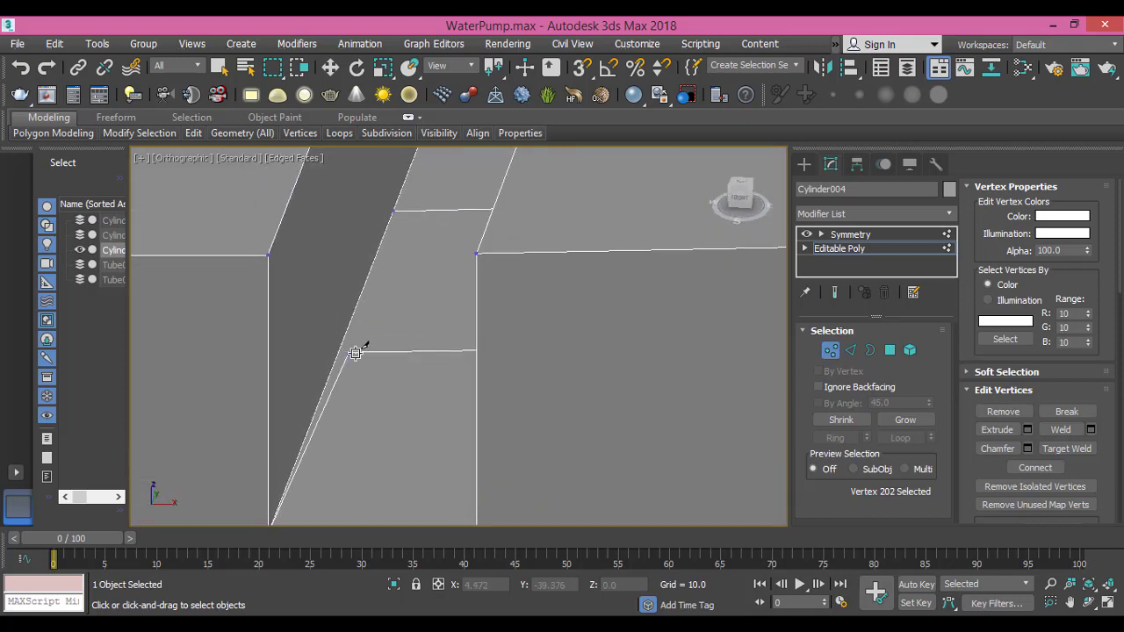
{"action": "key", "text": "ctrl+z"}
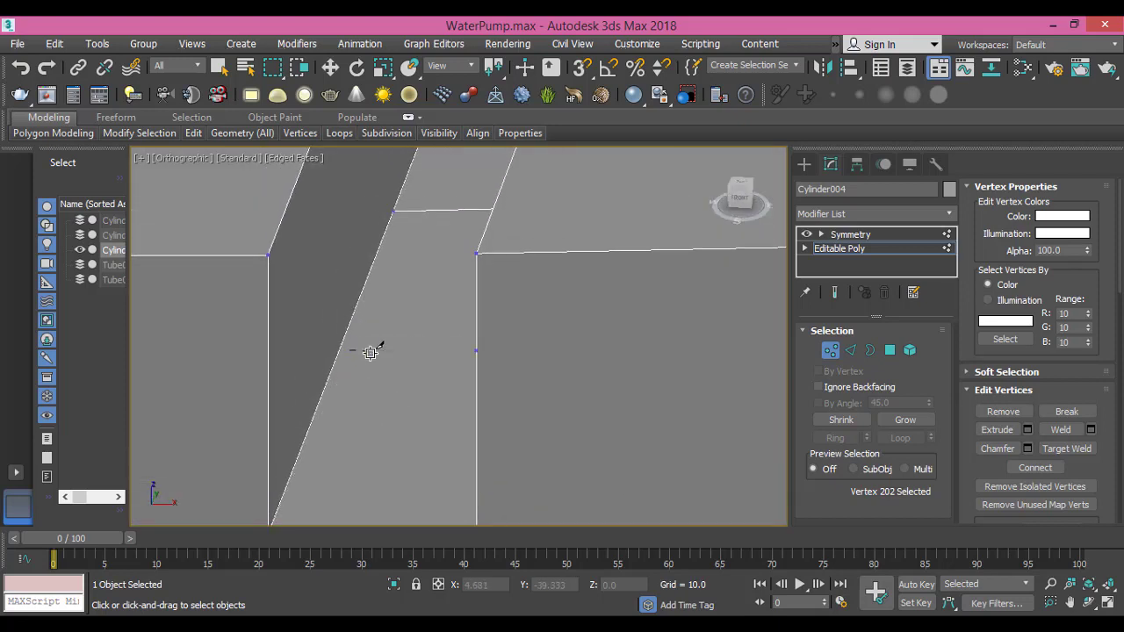
Try to cut an edge across the second groove floor between the two ribs near the rim
{"action": "left_click", "coordinate": [476, 349]}
{"action": "middle_click_drag", "start_coordinate": [348, 349], "coordinate": [376, 337], "text": "alt"}
{"action": "left_click", "coordinate": [549, 425]}
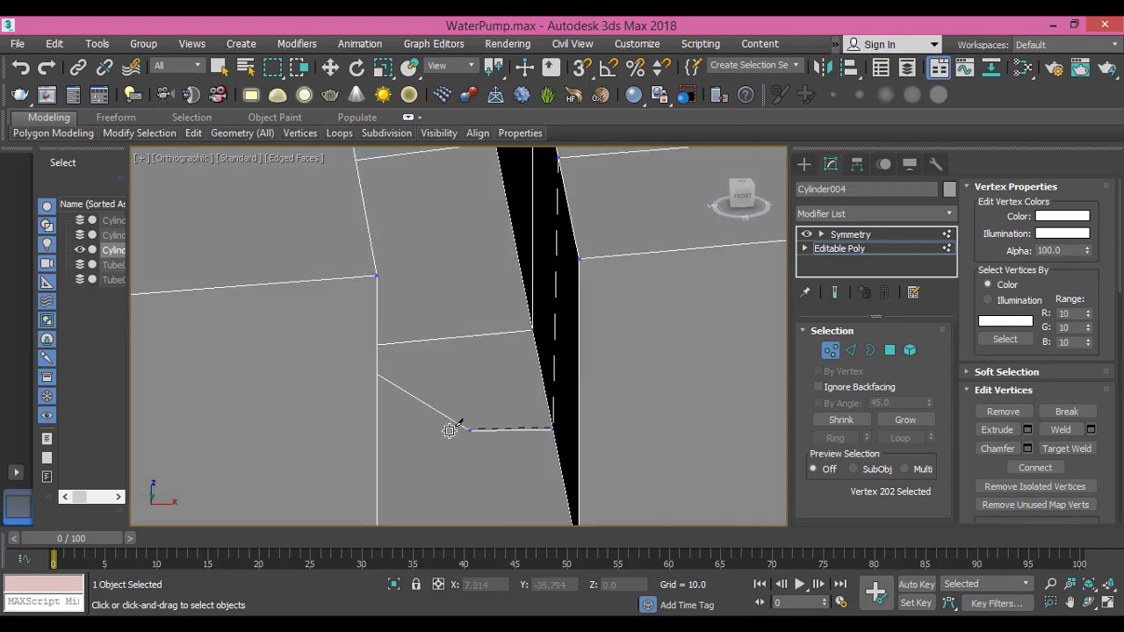
{"action": "middle_click_drag", "start_coordinate": [381, 431], "coordinate": [327, 427], "text": "alt"}
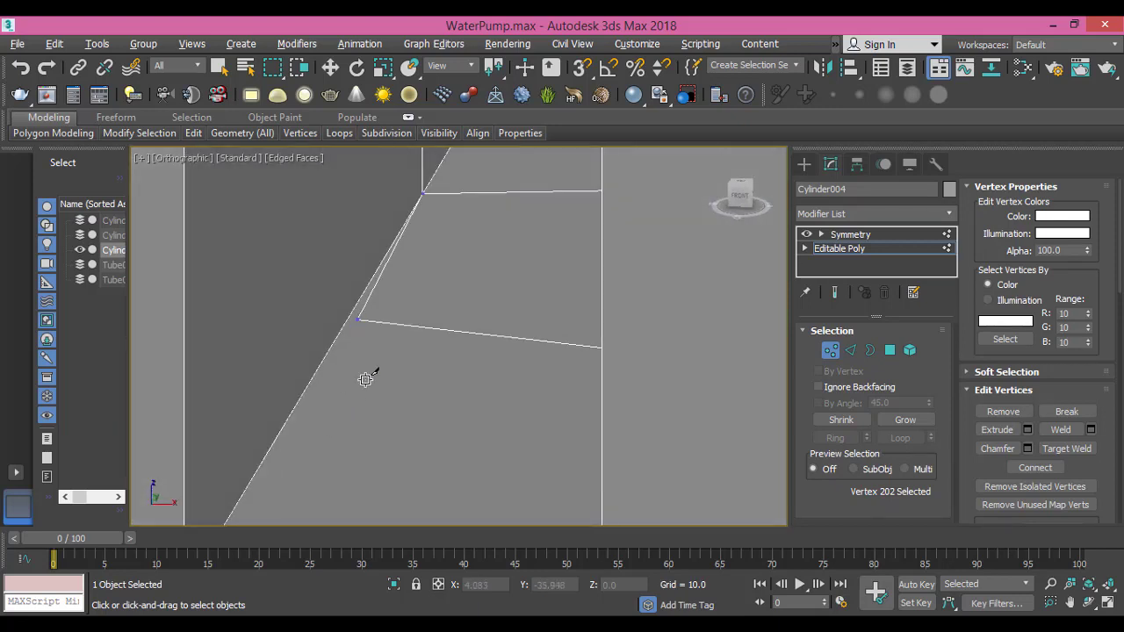
{"action": "middle_click_drag", "start_coordinate": [377, 366], "coordinate": [471, 393], "text": "alt"}
Cut an edge across the top face of the rib nearest the symmetry line and down its side wall
{"action": "scroll", "coordinate": [484, 436], "scroll_direction": "down", "scroll_amount": 5}
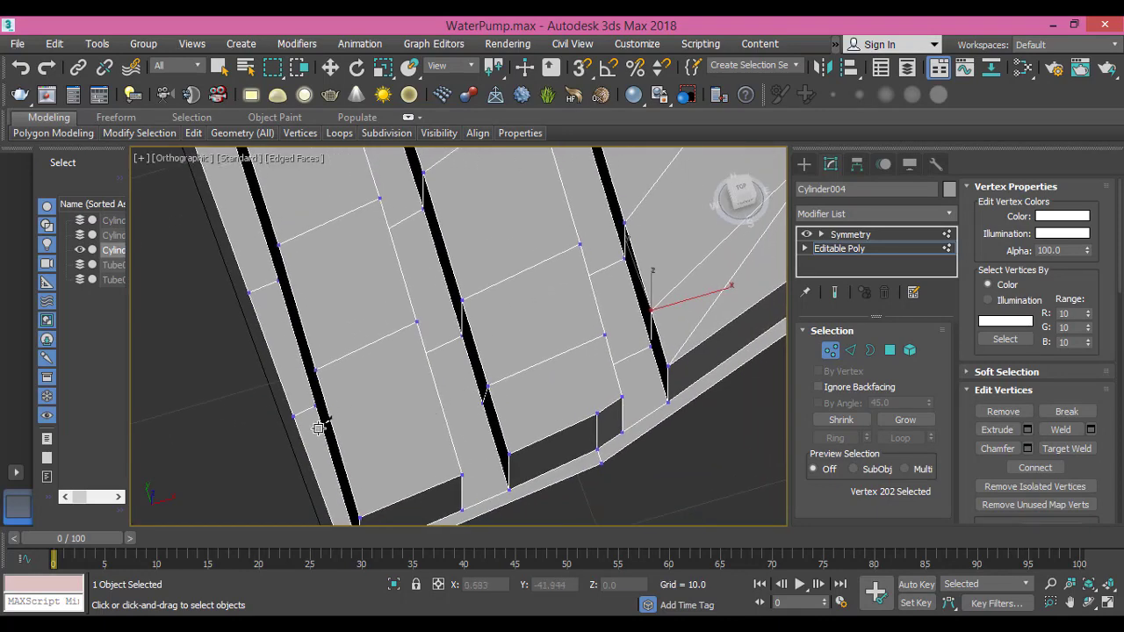
{"action": "middle_click_drag", "start_coordinate": [348, 442], "coordinate": [341, 406]}
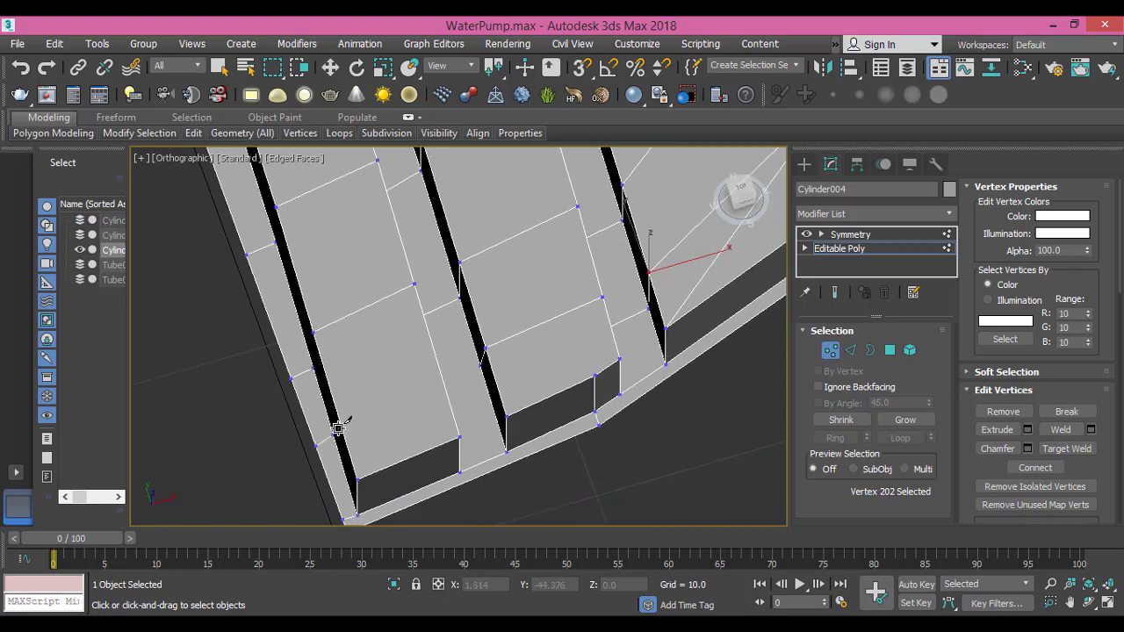
{"action": "left_click", "coordinate": [339, 420]}
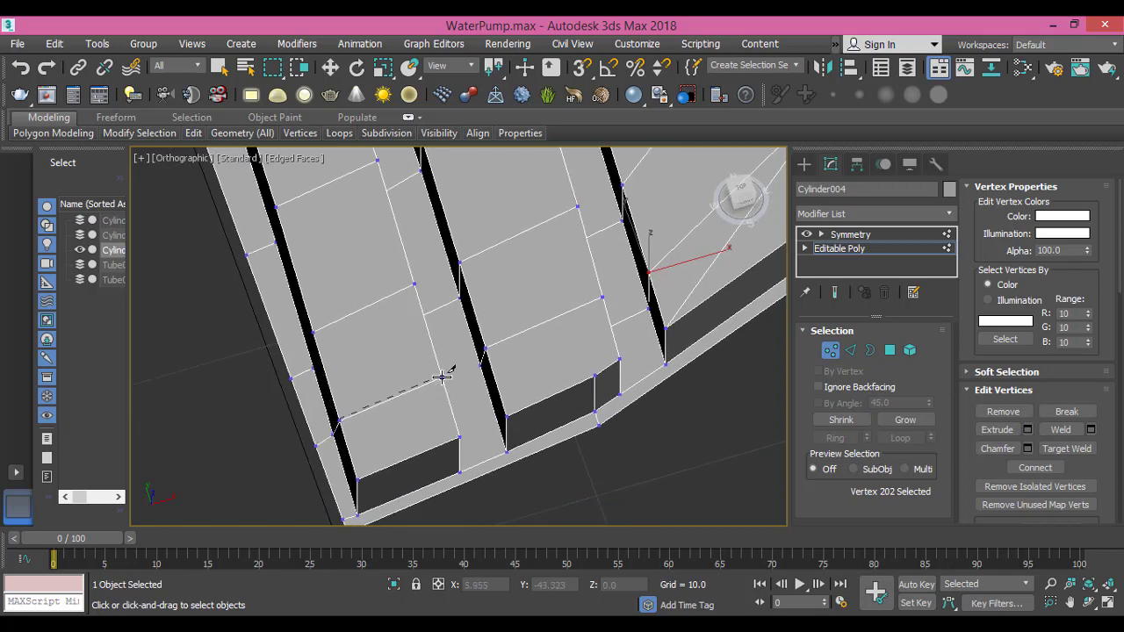
{"action": "left_click", "coordinate": [442, 378]}
{"action": "middle_click_drag", "start_coordinate": [442, 377], "coordinate": [423, 288], "text": "alt"}
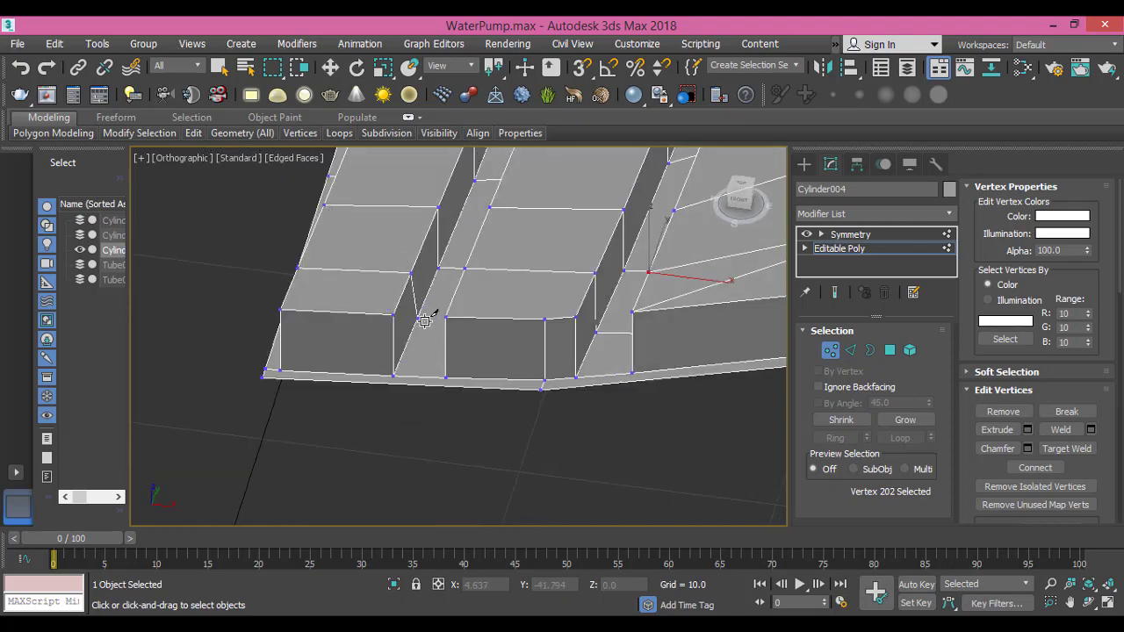
Connect the two opposite vertices across the groove floor between the two ribs near the rim
{"action": "scroll", "coordinate": [426, 314], "scroll_direction": "up", "scroll_amount": 5}
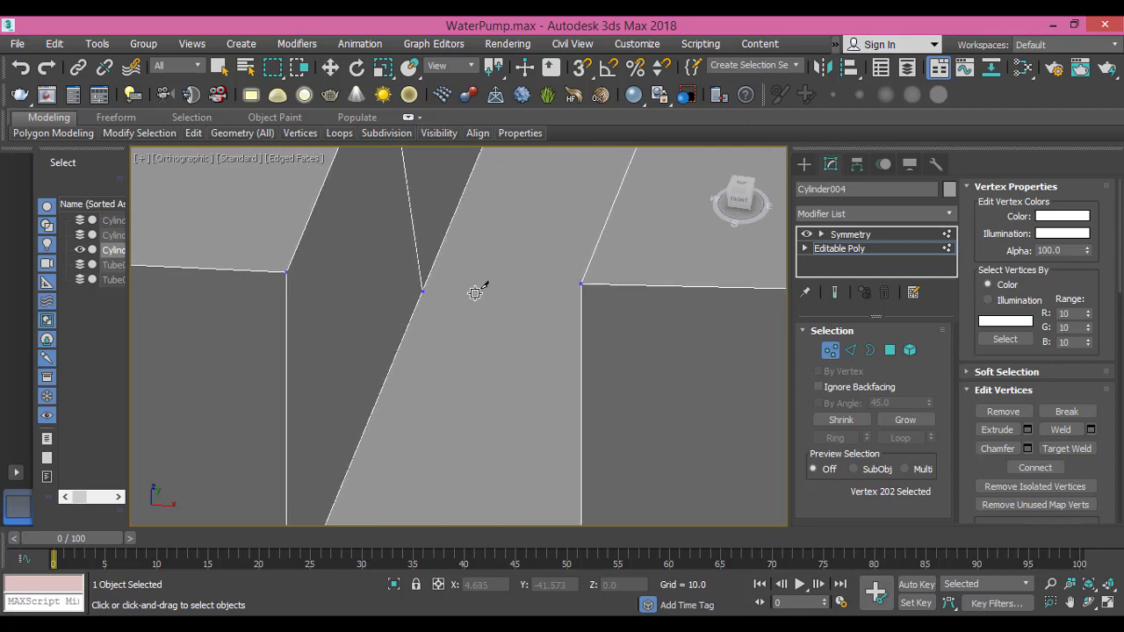
{"action": "mouse_move", "coordinate": [472, 293]}
{"action": "middle_mouse_down", "text": "alt"}
{"action": "mouse_move", "coordinate": [490, 278]}
{"action": "mouse_move", "coordinate": [510, 298]}
{"action": "mouse_move", "coordinate": [363, 243]}
{"action": "mouse_move", "coordinate": [449, 356]}
{"action": "mouse_move", "coordinate": [548, 389]}
{"action": "middle_mouse_up", "text": "alt"}
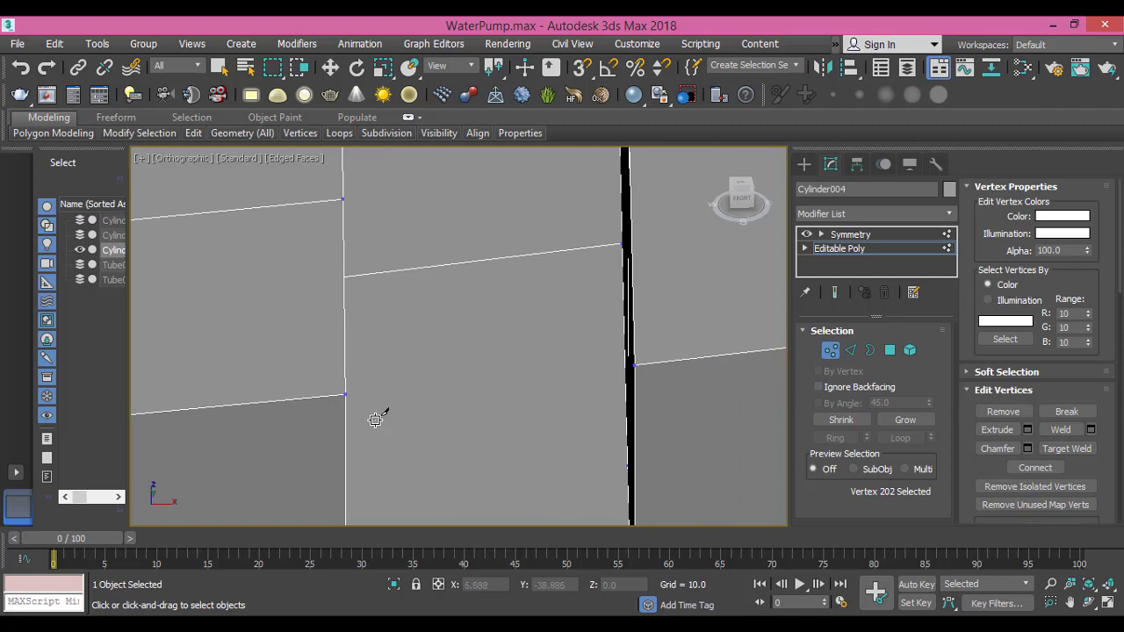
{"action": "mouse_move", "coordinate": [375, 419]}
{"action": "middle_mouse_down", "text": "alt"}
{"action": "mouse_move", "coordinate": [366, 401]}
{"action": "mouse_move", "coordinate": [352, 449]}
{"action": "middle_mouse_up", "text": "alt"}
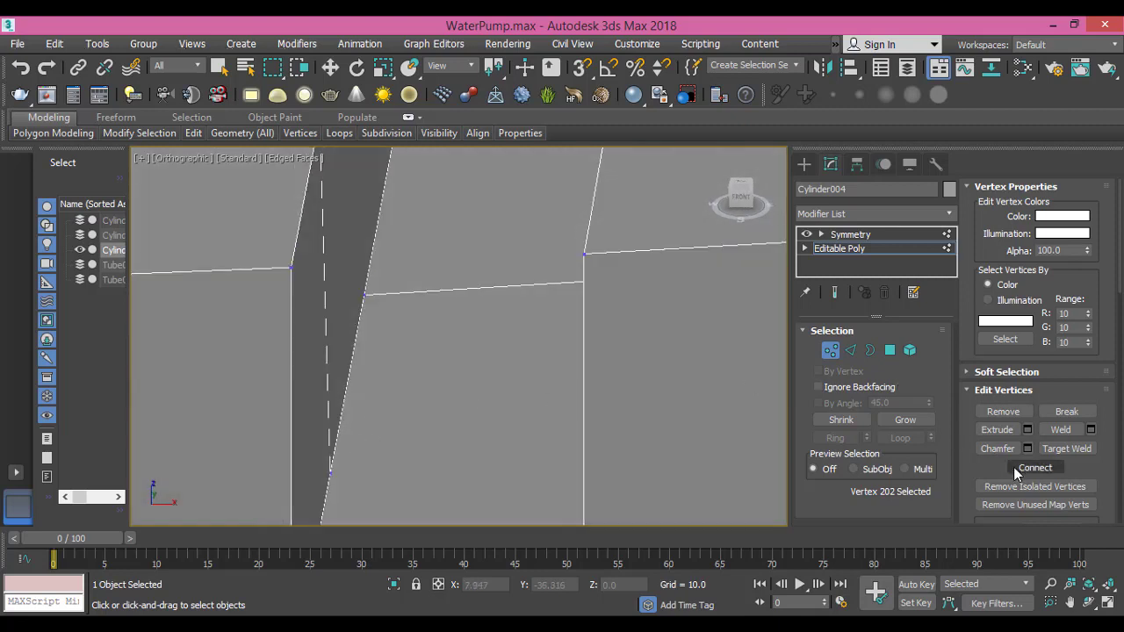
{"action": "key", "text": "w"}
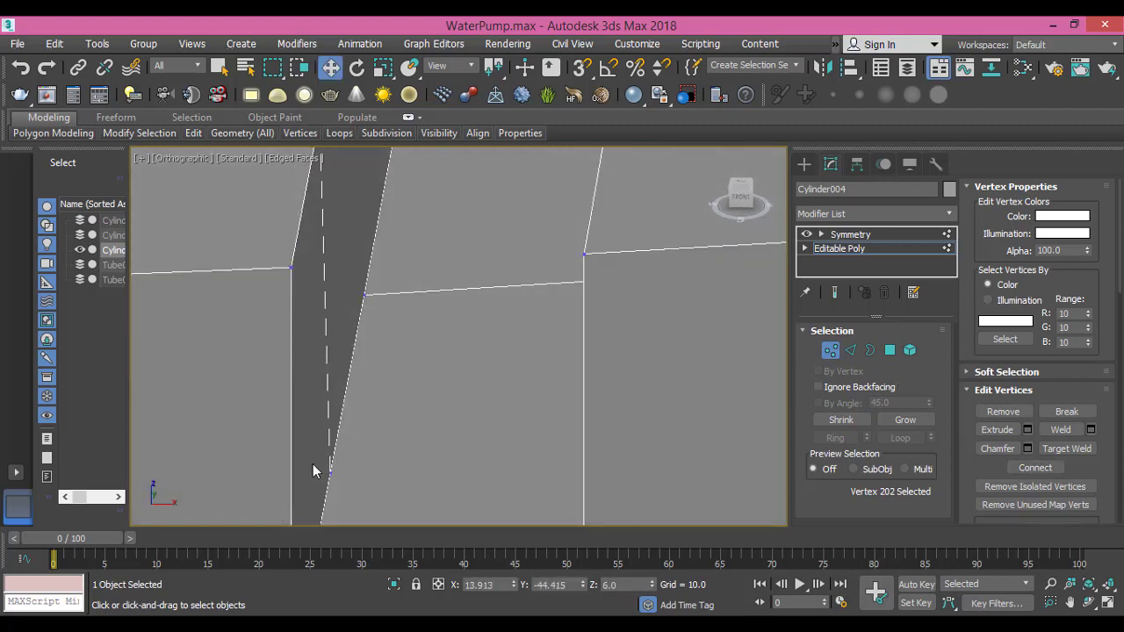
{"action": "left_click", "coordinate": [330, 475]}
{"action": "middle_click_drag", "start_coordinate": [450, 442], "coordinate": [581, 440], "text": "alt"}
{"action": "left_click", "coordinate": [607, 442], "text": "ctrl"}
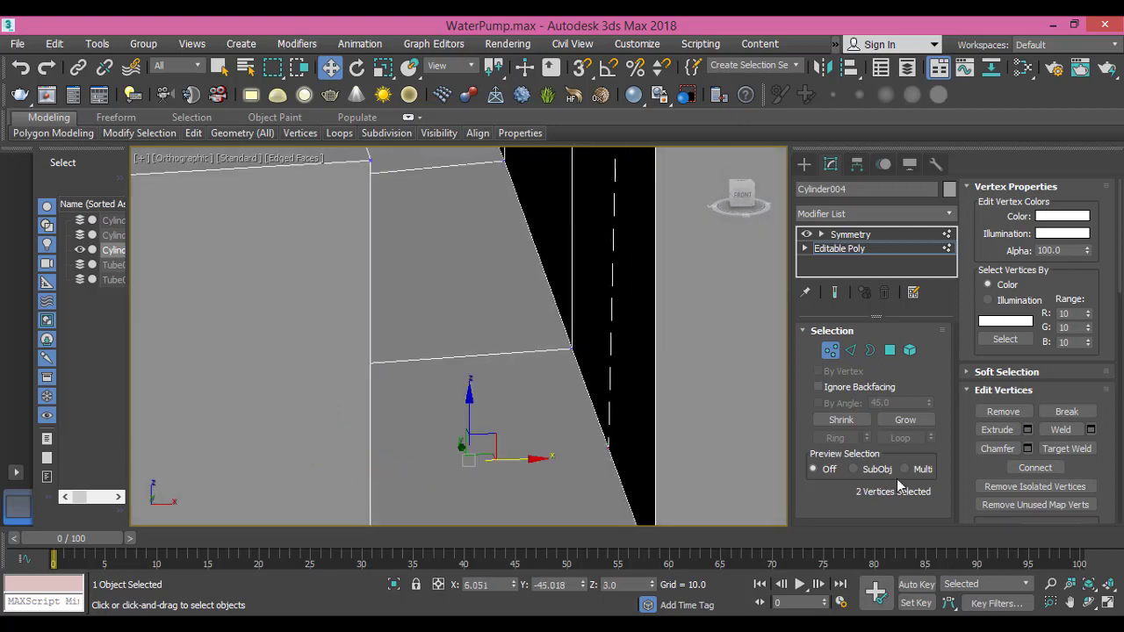
{"action": "left_click", "coordinate": [1052, 473]}
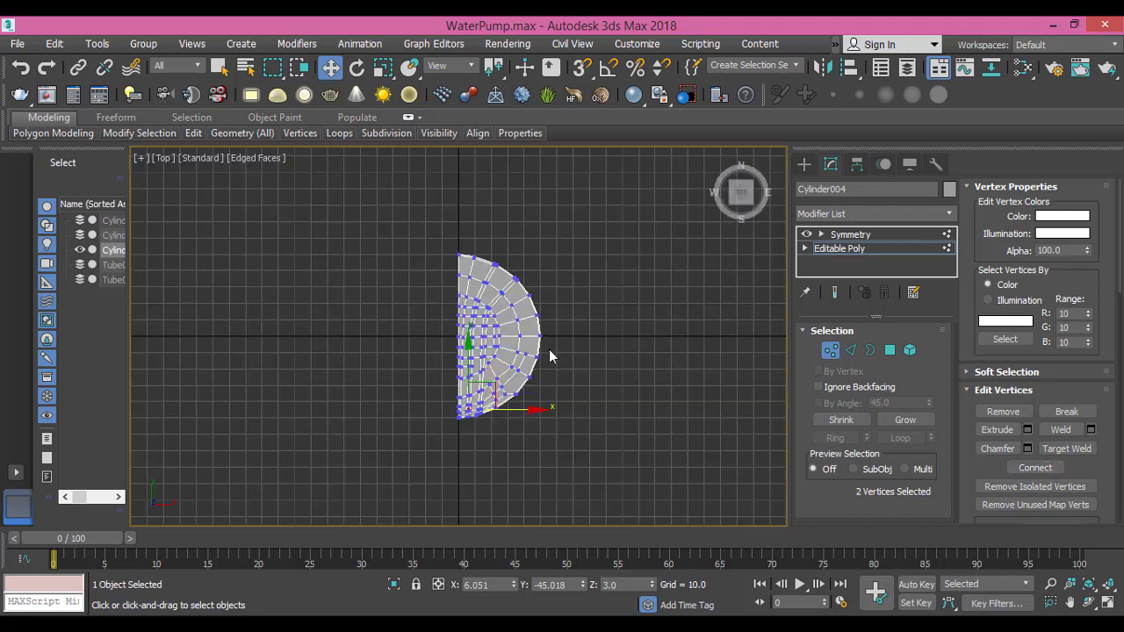
Select the new row of vertices across the ribs near the rim and flatten it along Y by scaling
{"action": "scroll", "coordinate": [458, 383], "scroll_direction": "up", "scroll_amount": 8}
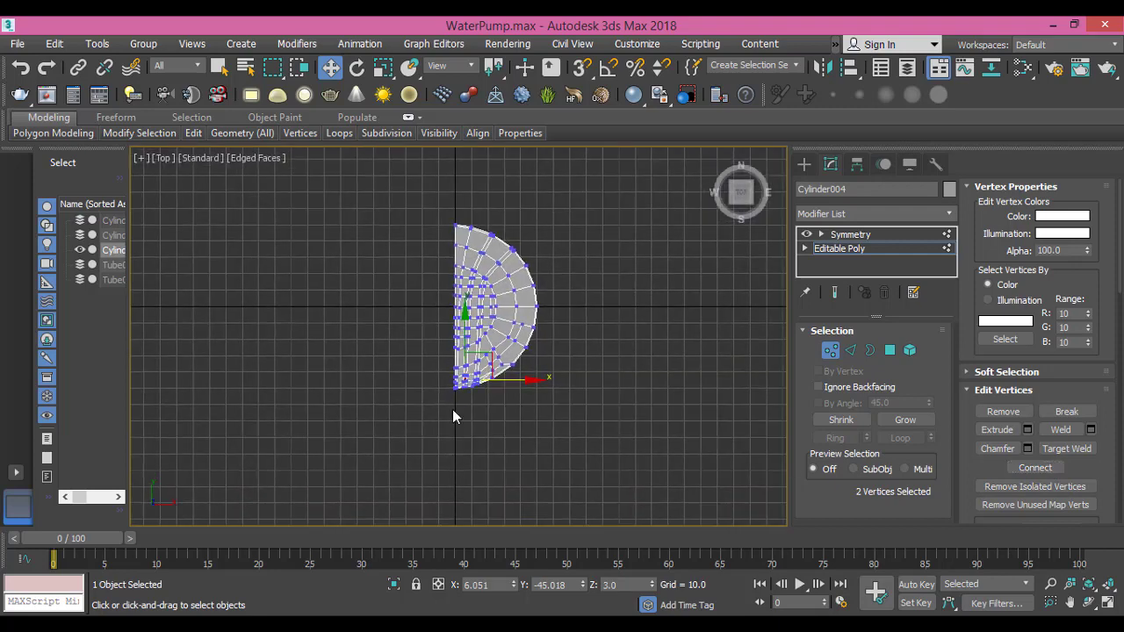
{"action": "scroll", "coordinate": [448, 325], "scroll_direction": "up", "scroll_amount": 3}
{"action": "middle_click_drag", "start_coordinate": [584, 318], "coordinate": [472, 348]}
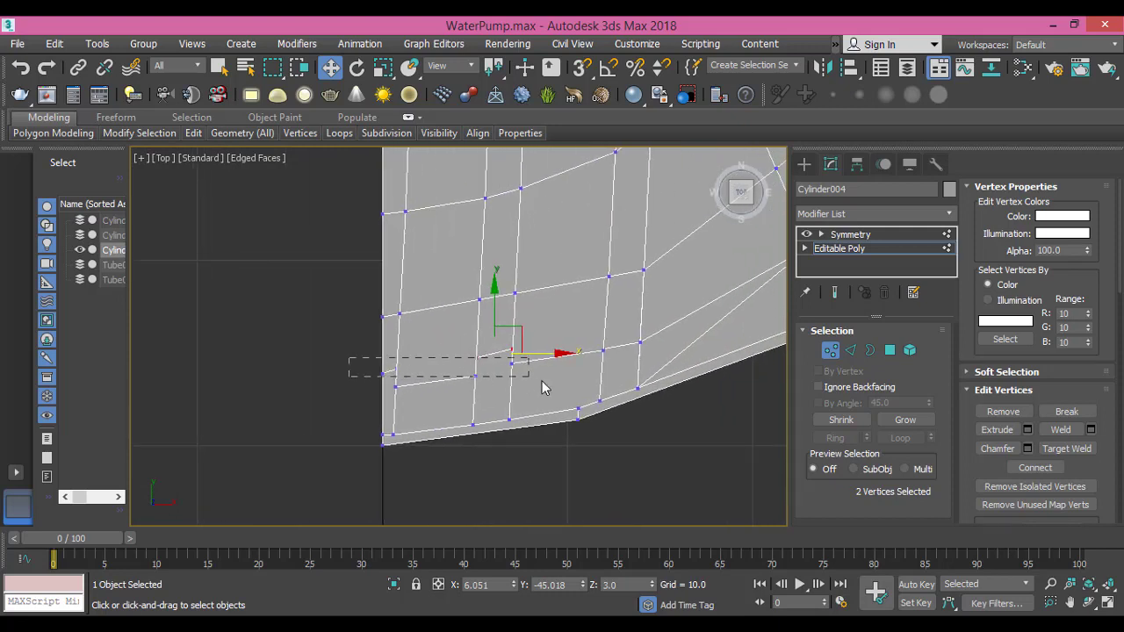
{"action": "left_click_drag", "start_coordinate": [542, 388], "coordinate": [542, 395]}
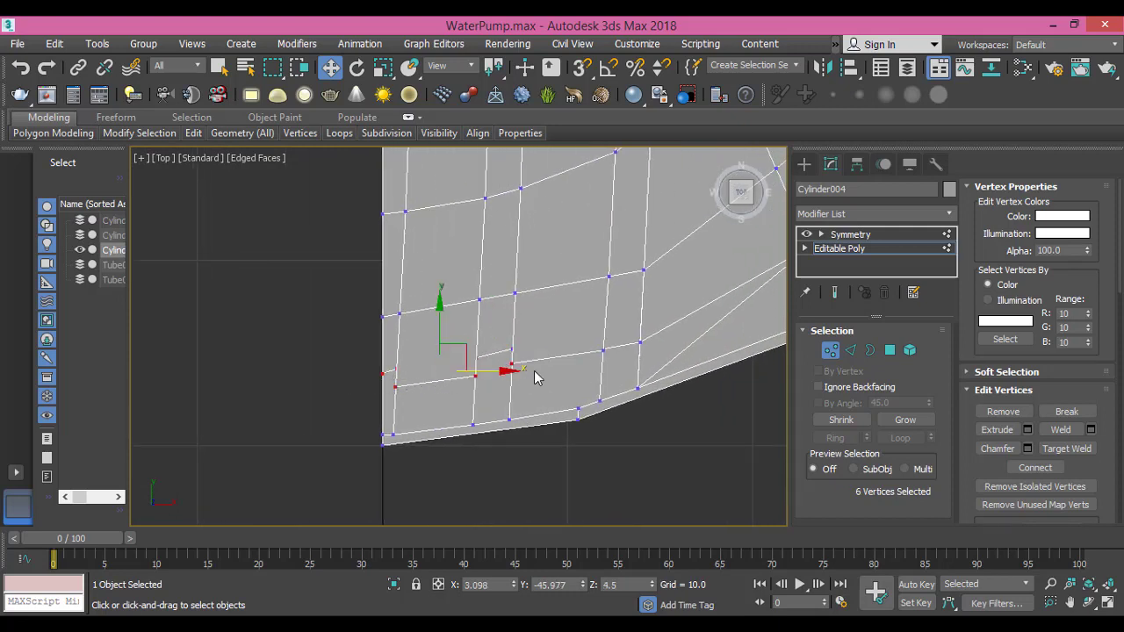
{"action": "left_click_drag", "start_coordinate": [496, 334], "coordinate": [652, 369]}
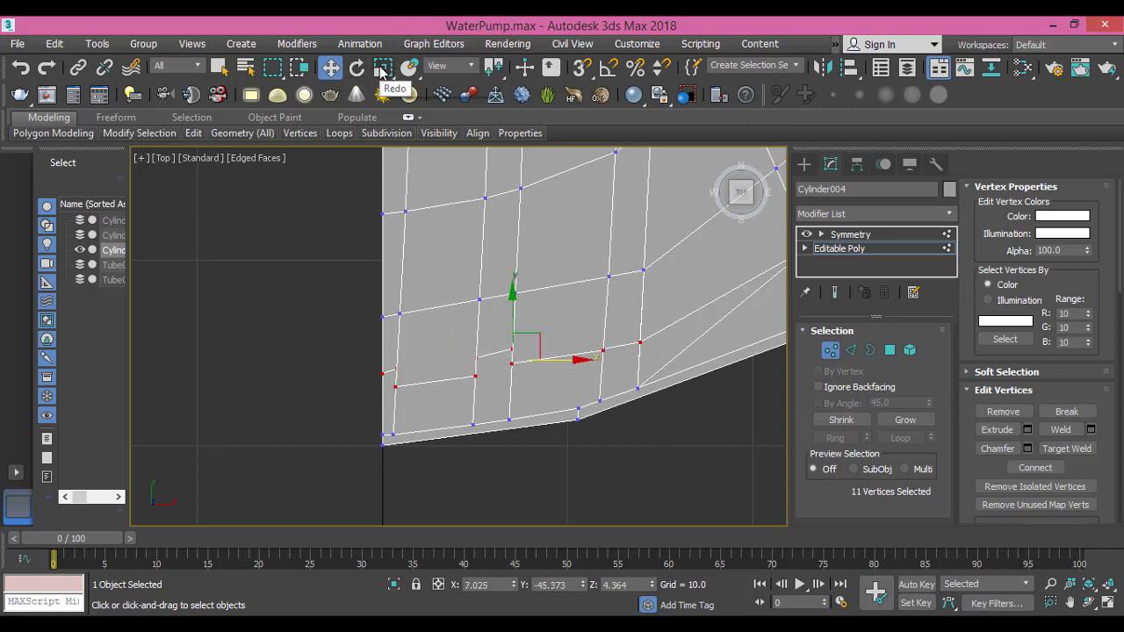
{"action": "left_click", "coordinate": [383, 68]}
{"action": "left_click_drag", "start_coordinate": [514, 277], "coordinate": [513, 449]}
{"action": "left_click_drag", "start_coordinate": [510, 497], "coordinate": [503, 594]}
Rotate the flattened row parallel to the neighbouring edge row, and select the vertices along the symmetry line for scaling
{"action": "left_click", "coordinate": [356, 68]}
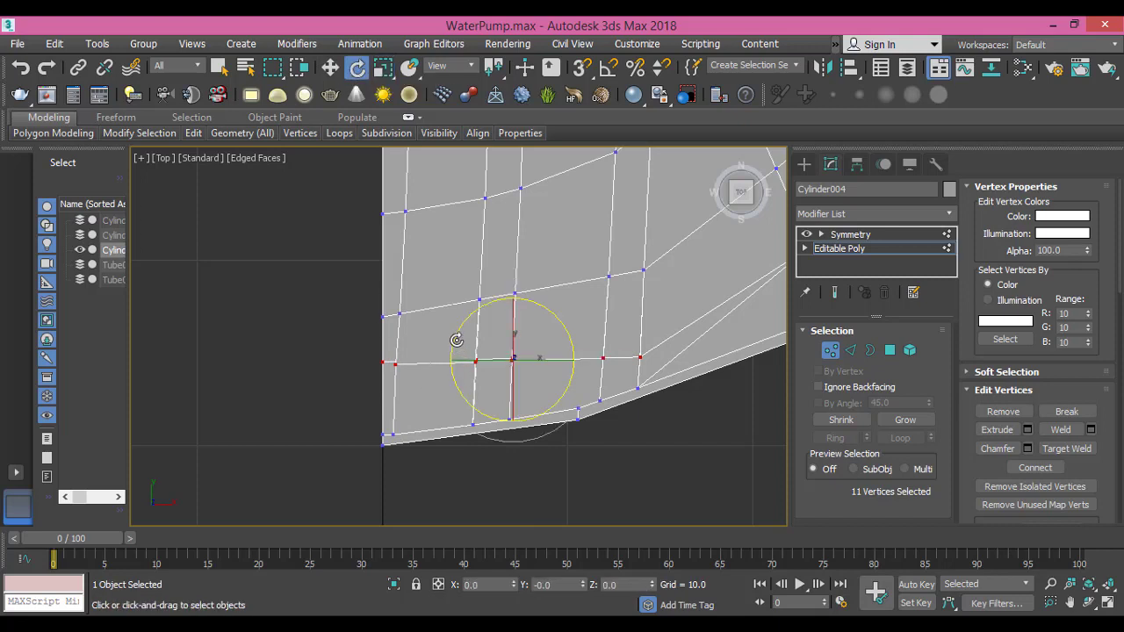
{"action": "left_click_drag", "start_coordinate": [459, 336], "coordinate": [452, 352]}
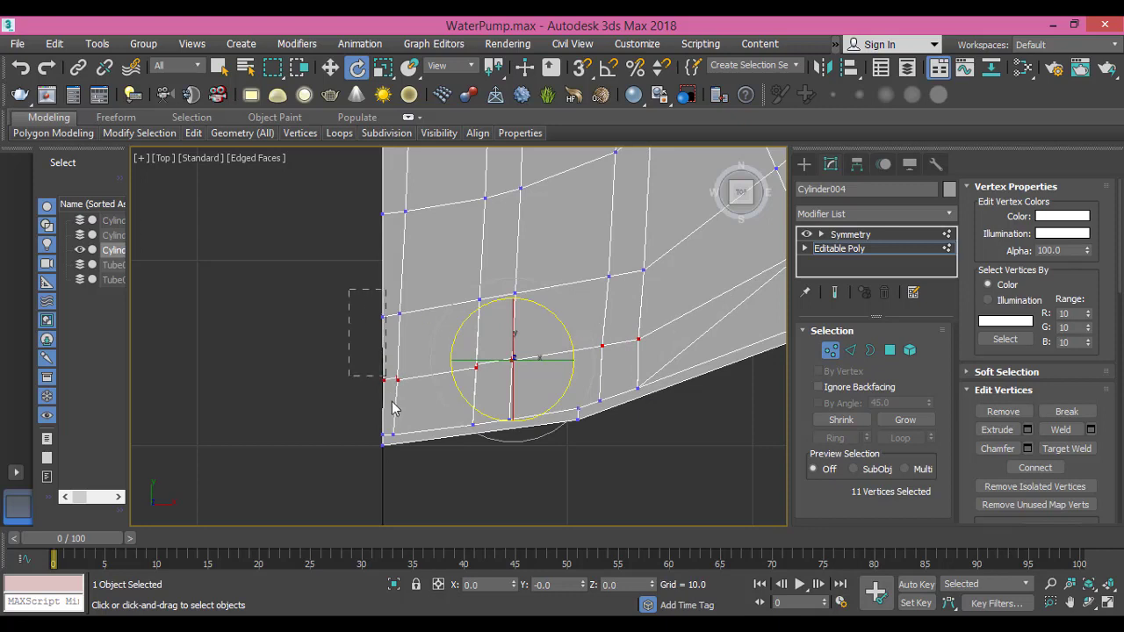
{"action": "left_click_drag", "start_coordinate": [390, 464], "coordinate": [390, 464]}
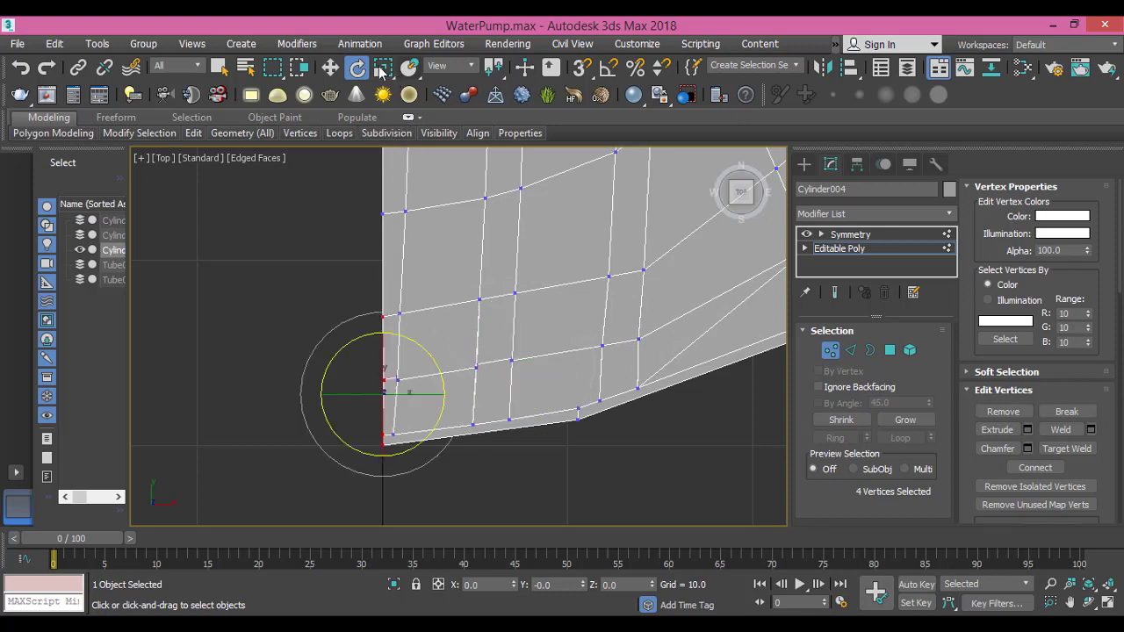
{"action": "left_click", "coordinate": [382, 68]}
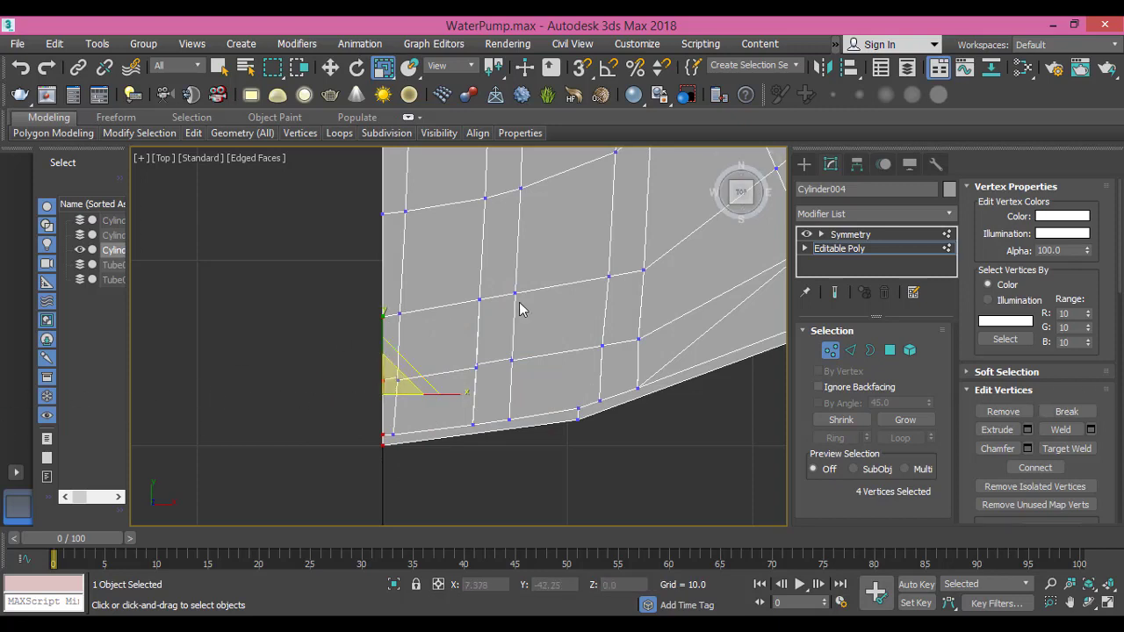
Remove the diagonal edge that runs from the outermost groove's rim corner to the vertex at the end of the new row
{"action": "scroll", "coordinate": [685, 316], "scroll_direction": "down", "scroll_amount": 3}
{"action": "middle_click_drag", "start_coordinate": [685, 316], "coordinate": [432, 389]}
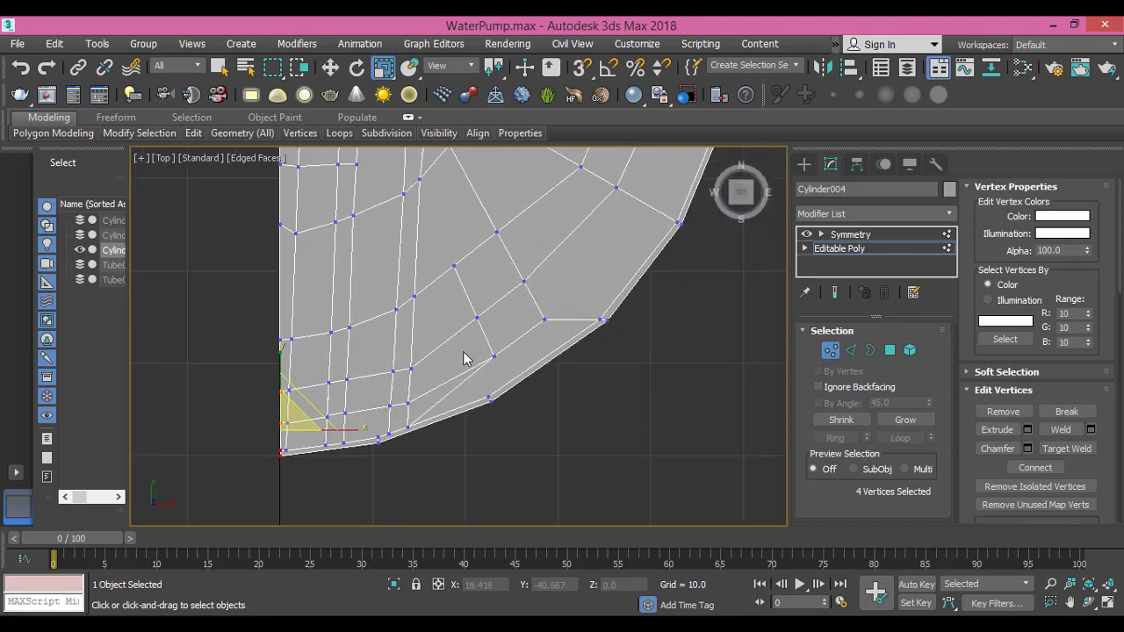
{"action": "scroll", "coordinate": [453, 391], "scroll_direction": "up", "scroll_amount": 4}
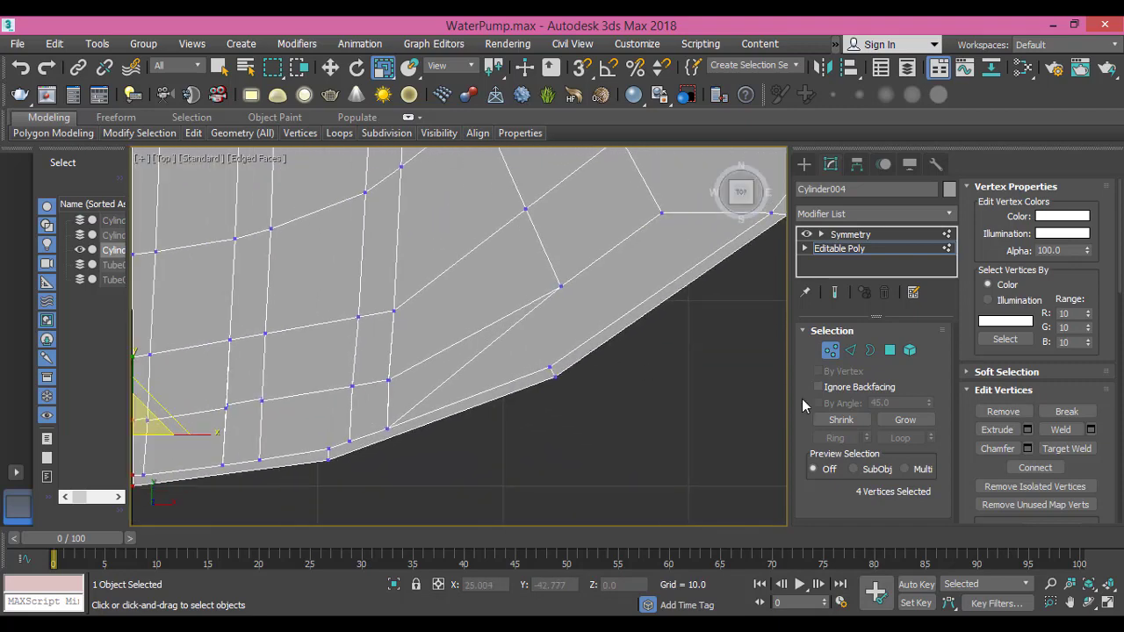
{"action": "left_click", "coordinate": [850, 349]}
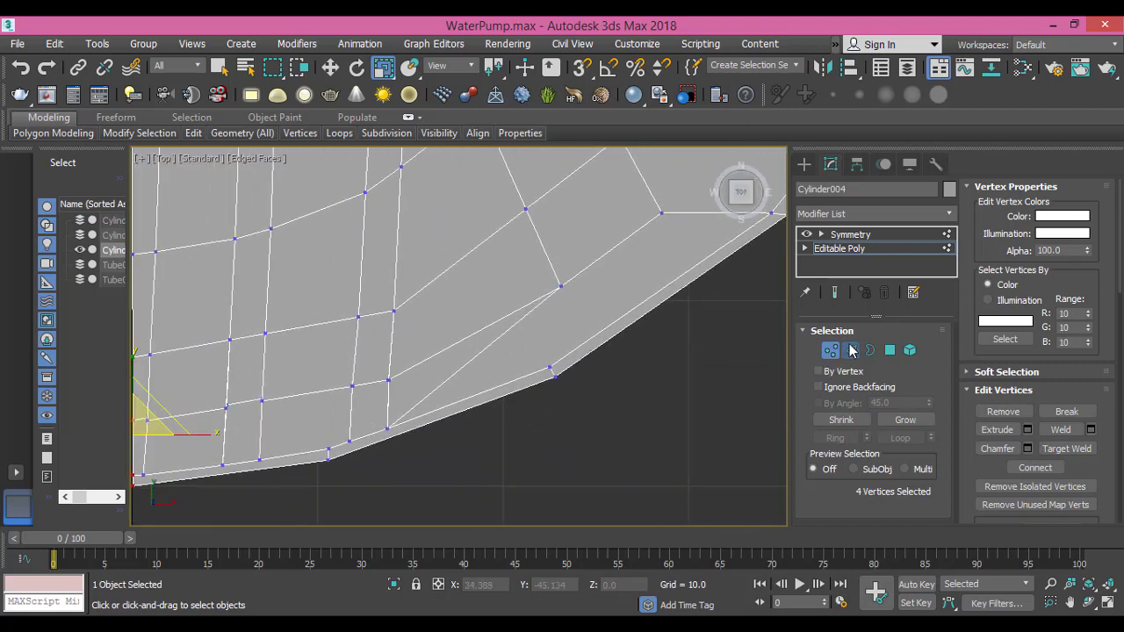
{"action": "left_click", "coordinate": [472, 360]}
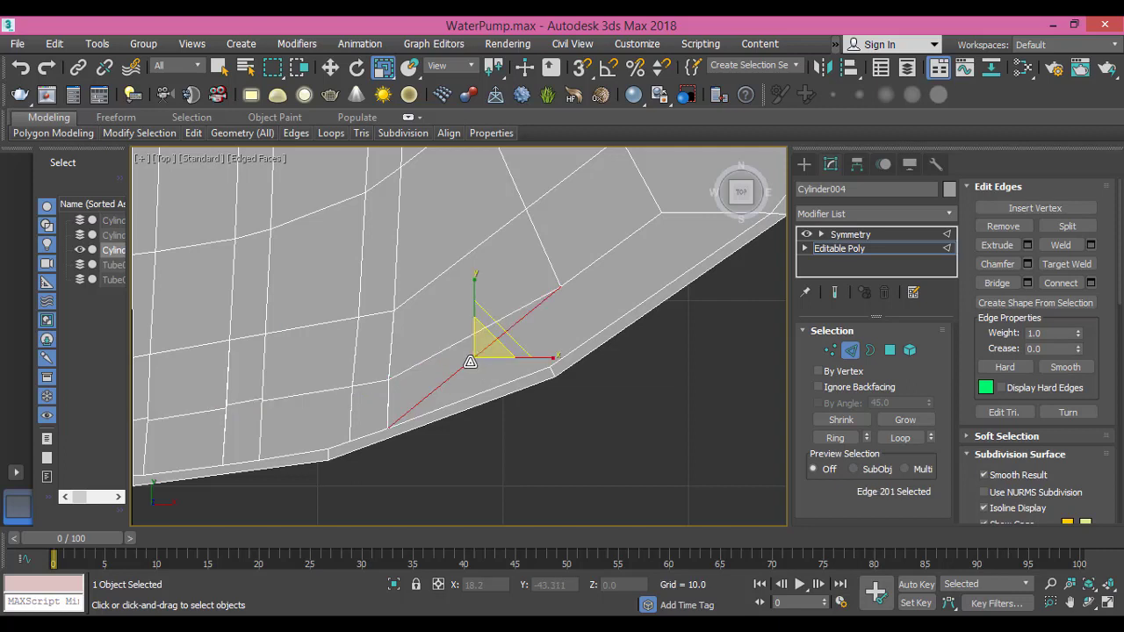
{"action": "key", "text": "BackSpace"}
{"action": "scroll", "coordinate": [491, 294], "scroll_direction": "down", "scroll_amount": 2}
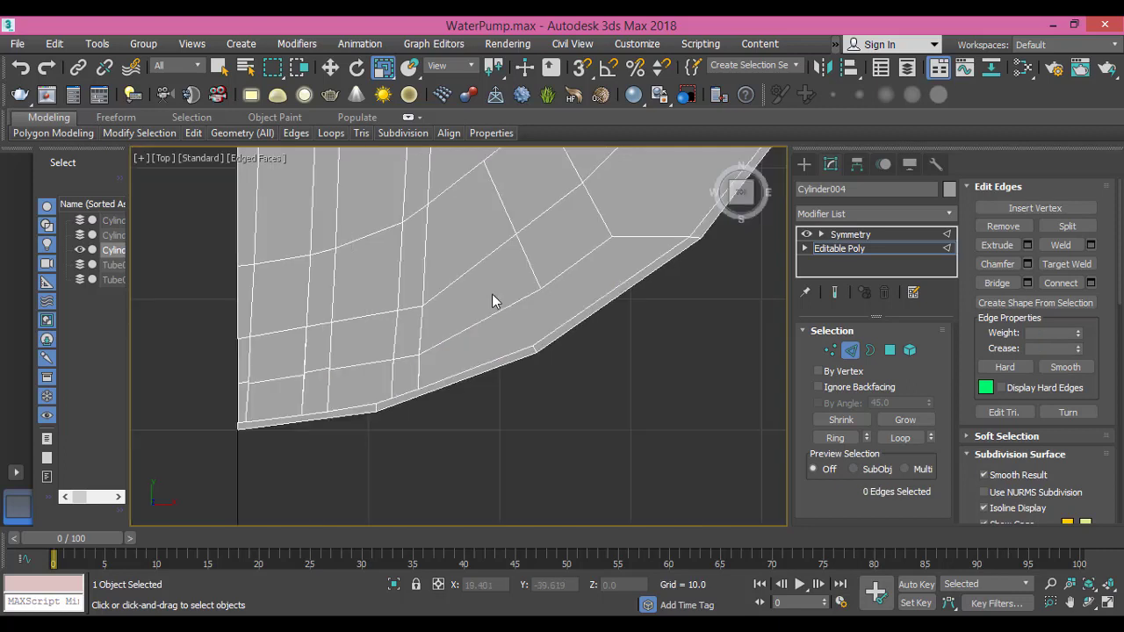
{"action": "middle_click_drag", "start_coordinate": [491, 294], "coordinate": [469, 366]}
{"action": "middle_click_drag", "start_coordinate": [630, 325], "coordinate": [571, 361]}
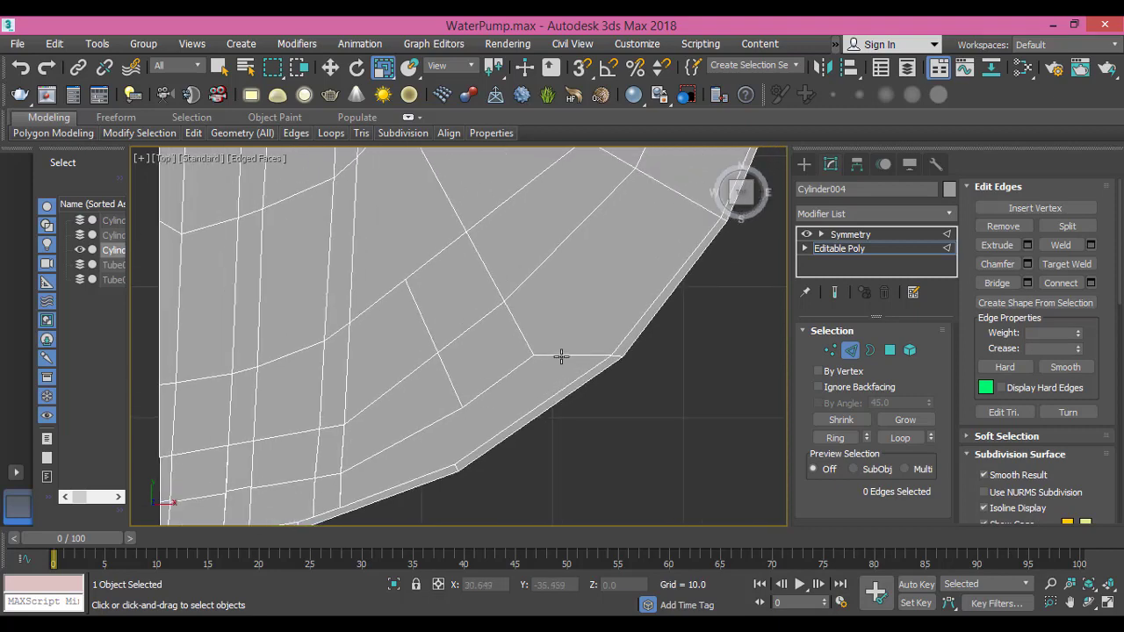
{"action": "left_click", "coordinate": [561, 355]}
{"action": "scroll", "coordinate": [562, 355], "scroll_direction": "up", "scroll_amount": 4}
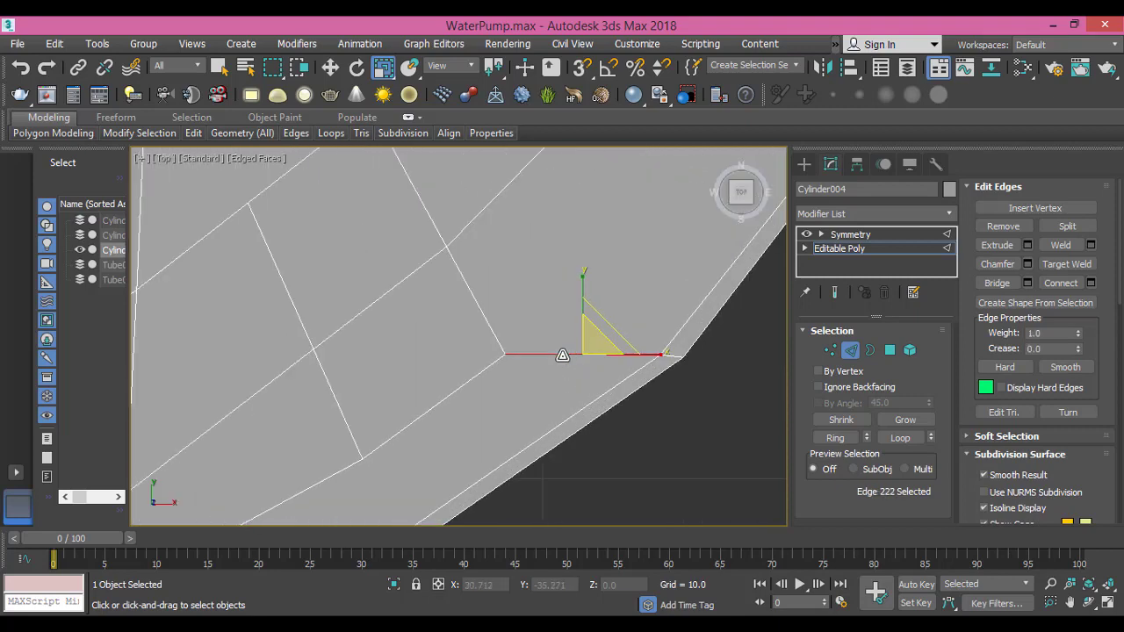
{"action": "scroll", "coordinate": [562, 355], "scroll_direction": "down", "scroll_amount": 5}
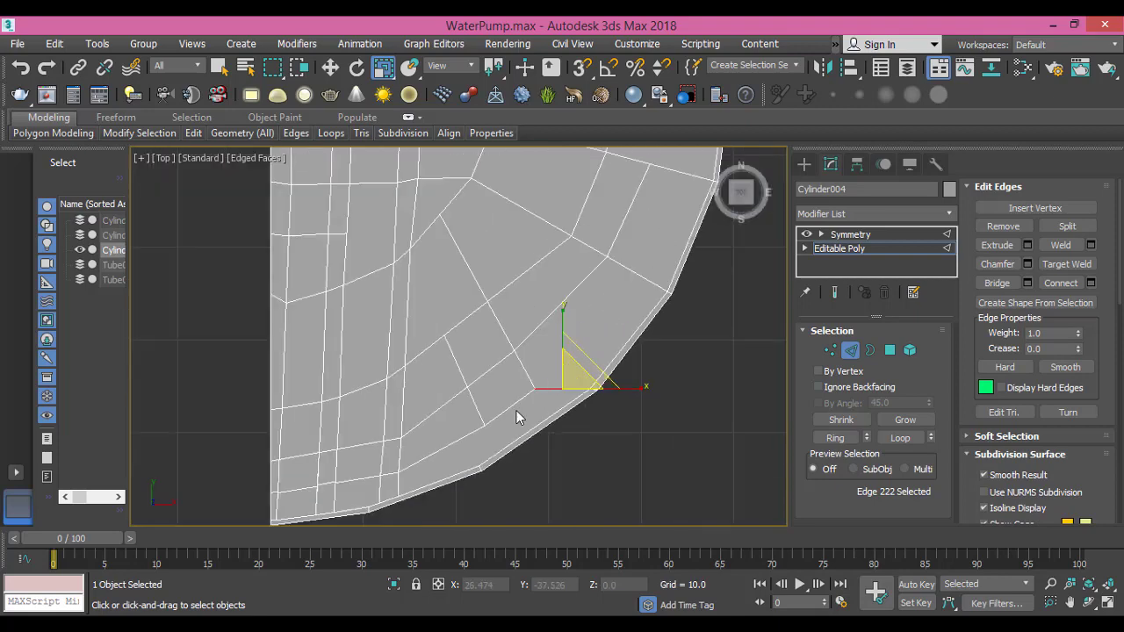
Cut an edge from the inner vertex of the horizontal rim edge across the outer face to the next radial edge
{"action": "left_click", "coordinate": [830, 350]}
{"action": "scroll", "coordinate": [562, 338], "scroll_direction": "up", "scroll_amount": 3}
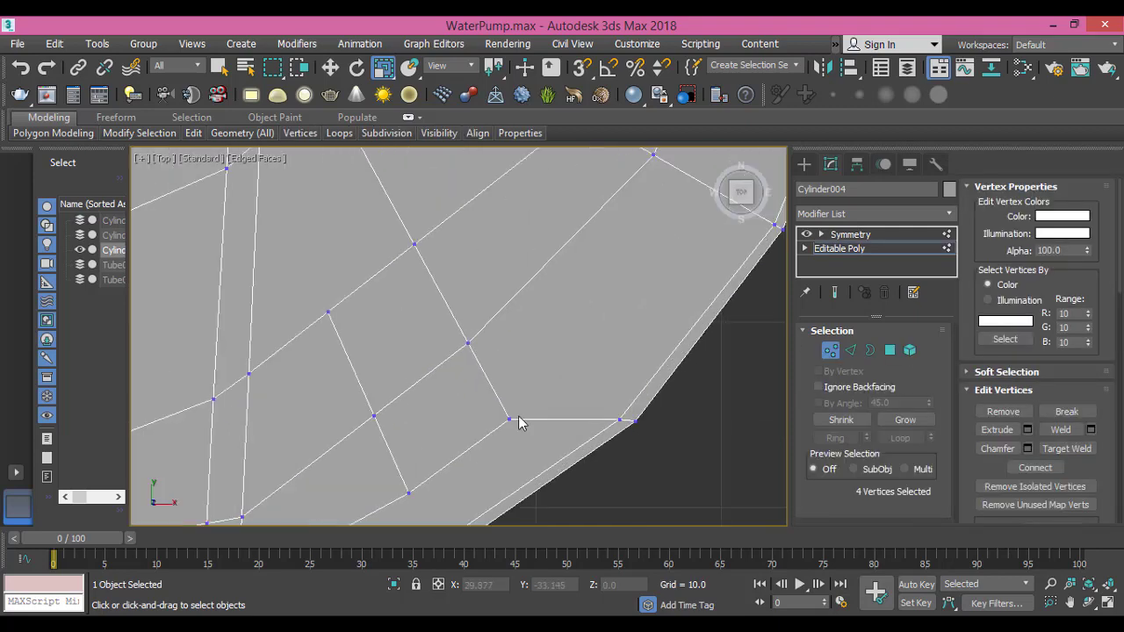
{"action": "middle_click_drag", "start_coordinate": [530, 418], "coordinate": [485, 469]}
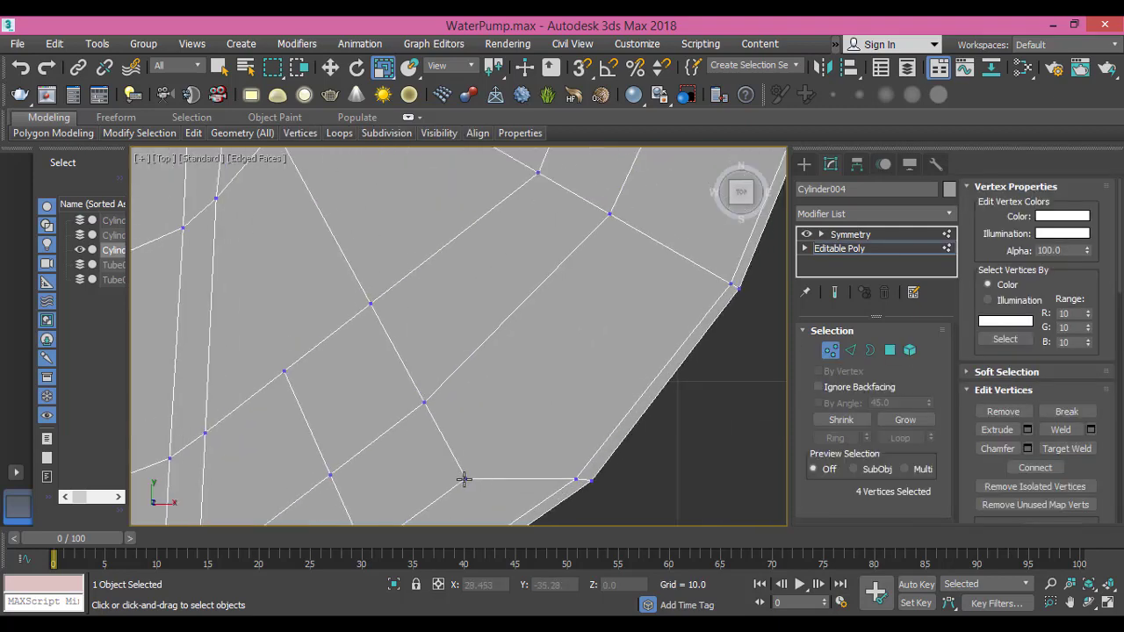
{"action": "left_click", "coordinate": [467, 478]}
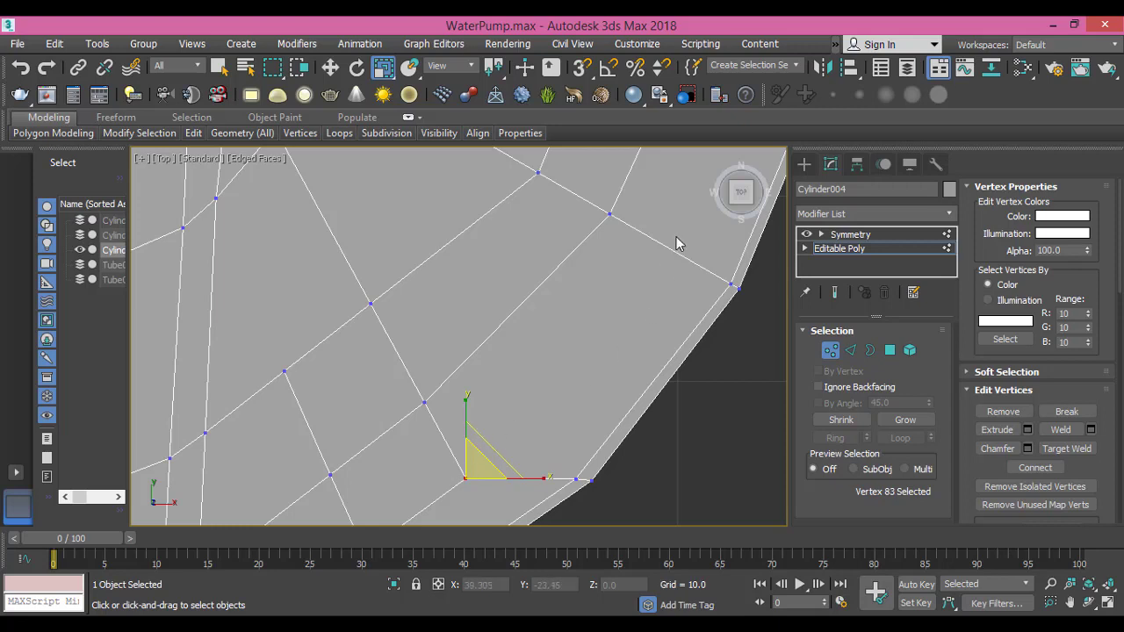
{"action": "right_click", "coordinate": [470, 472]}
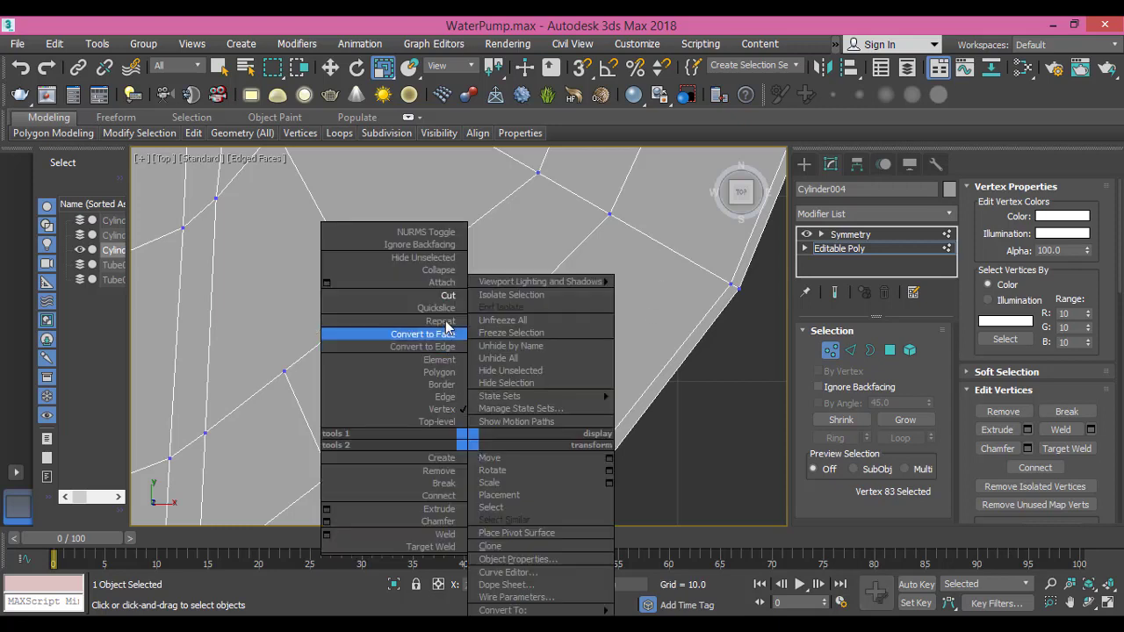
{"action": "left_click", "coordinate": [446, 299]}
{"action": "left_click", "coordinate": [465, 478]}
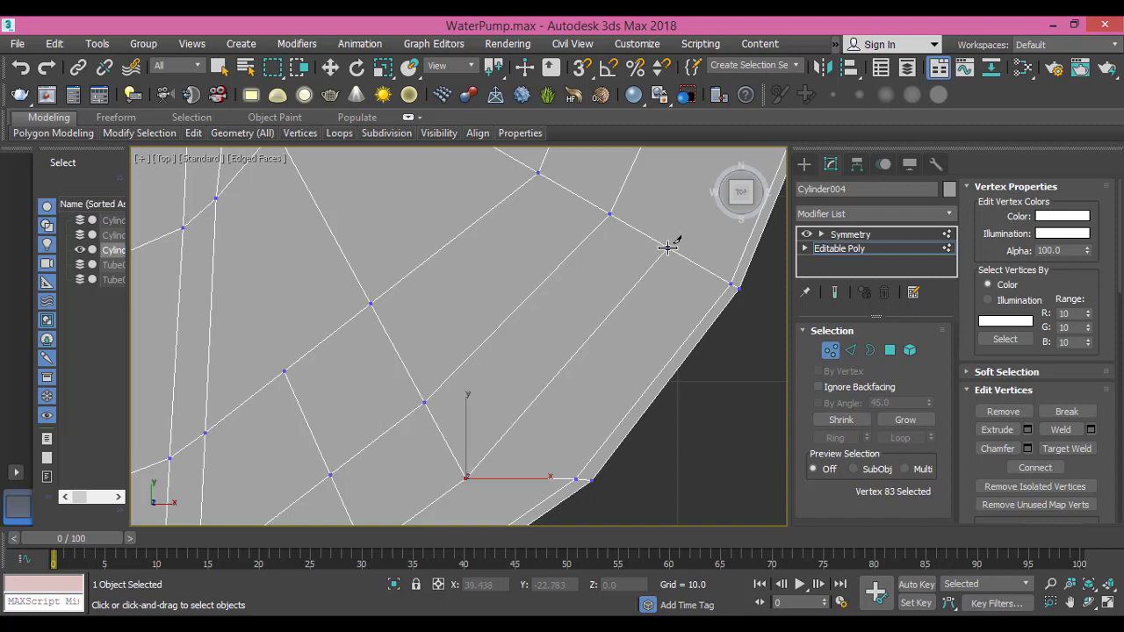
Continue the cut across the outer face's radial edges, parallel to the rim, up to the outermost groove
{"action": "scroll", "coordinate": [571, 352], "scroll_direction": "down", "scroll_amount": 3}
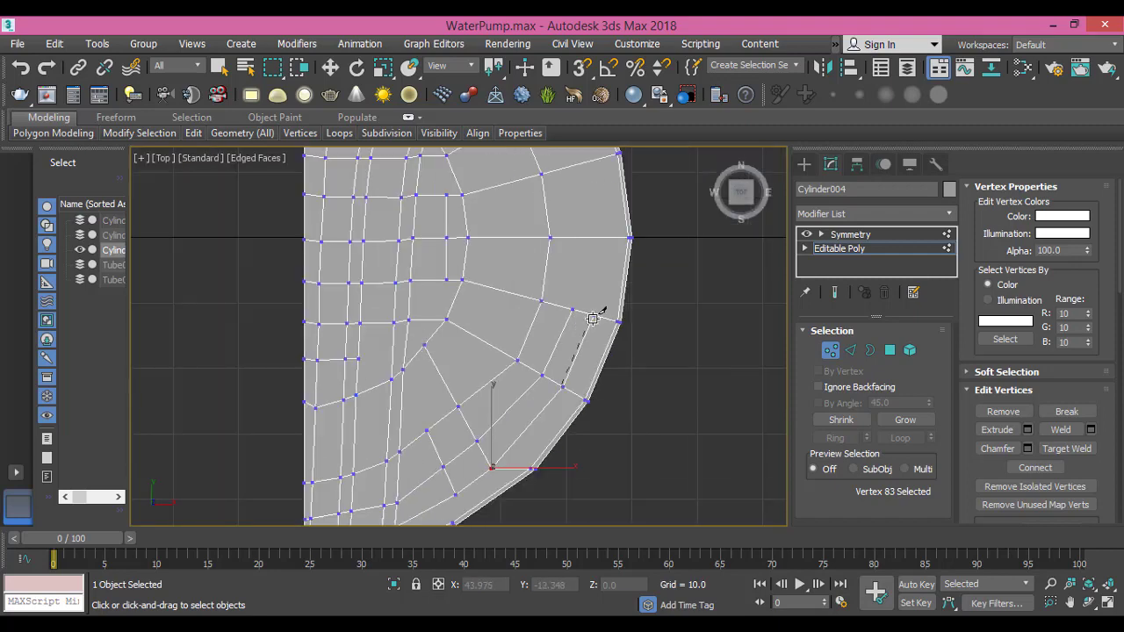
{"action": "left_click", "coordinate": [594, 314]}
{"action": "left_click", "coordinate": [605, 237]}
{"action": "middle_click_drag", "start_coordinate": [597, 158], "coordinate": [614, 324]}
{"action": "left_click", "coordinate": [596, 286]}
{"action": "left_click", "coordinate": [542, 222]}
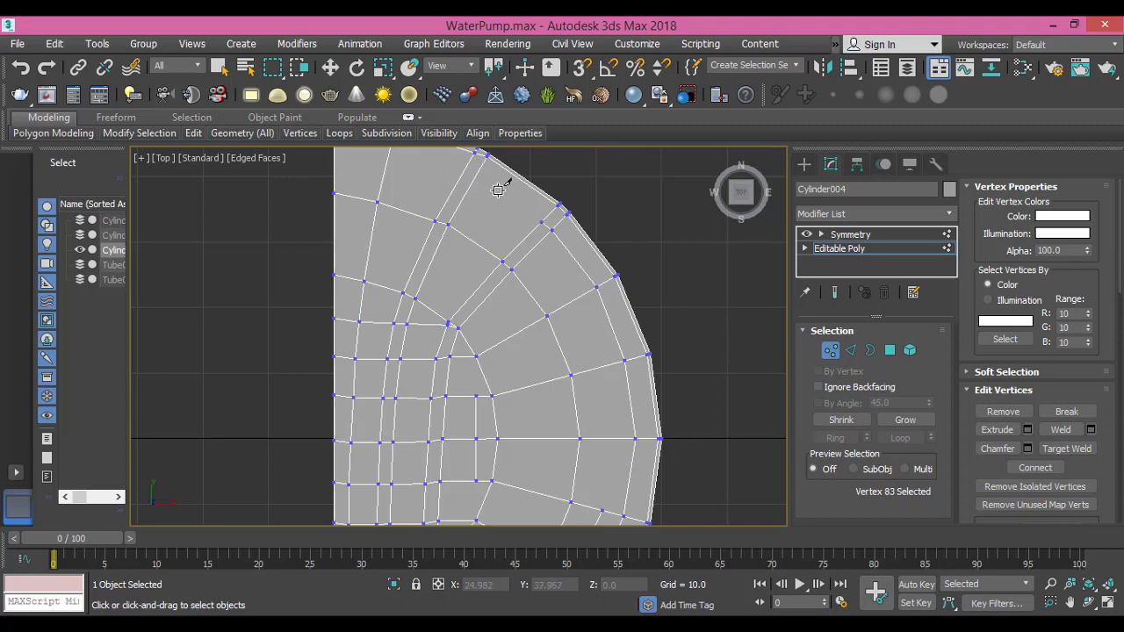
{"action": "scroll", "coordinate": [498, 191], "scroll_direction": "up", "scroll_amount": 5}
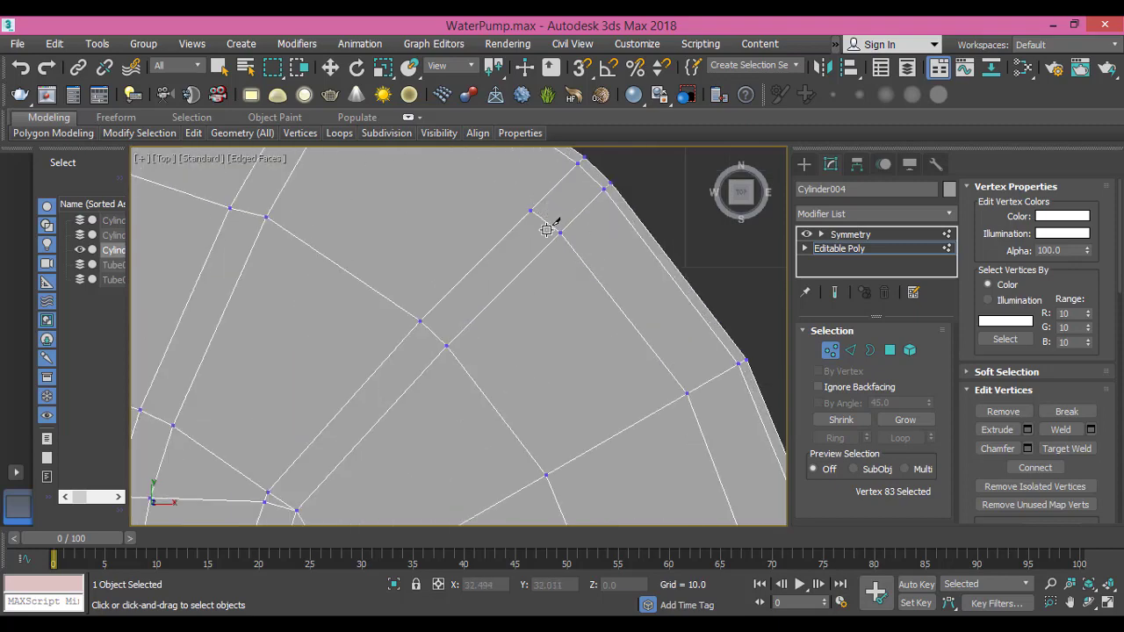
Examine the cut where it meets the outermost groove's walls and the rib ends near the rim
{"action": "middle_click_drag", "start_coordinate": [546, 230], "coordinate": [510, 188], "text": "alt"}
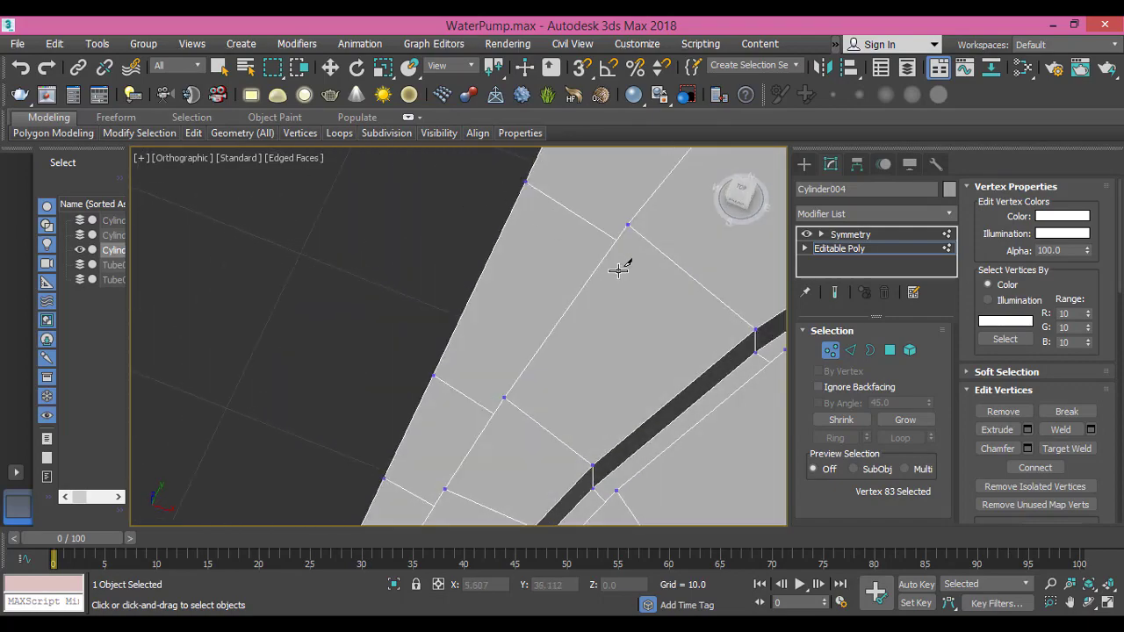
{"action": "scroll", "coordinate": [632, 280], "scroll_direction": "down", "scroll_amount": 5}
{"action": "middle_click_drag", "start_coordinate": [647, 289], "coordinate": [546, 294], "text": "alt"}
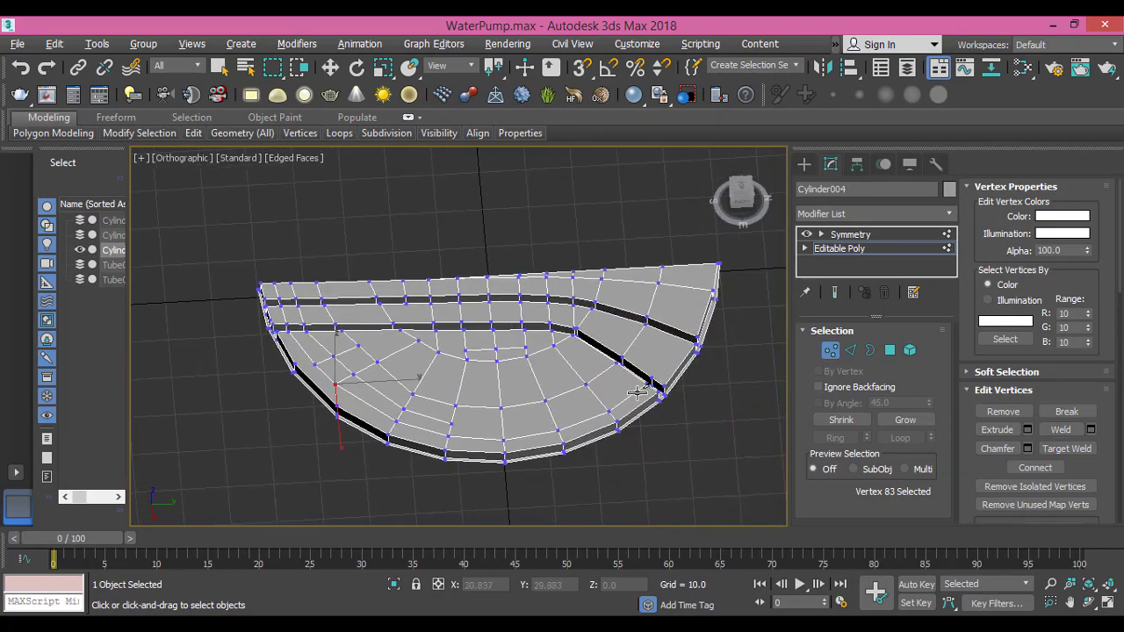
{"action": "middle_click_drag", "start_coordinate": [637, 392], "coordinate": [369, 408], "text": "alt"}
{"action": "scroll", "coordinate": [584, 491], "scroll_direction": "up", "scroll_amount": 6}
{"action": "scroll", "coordinate": [447, 431], "scroll_direction": "up", "scroll_amount": 5}
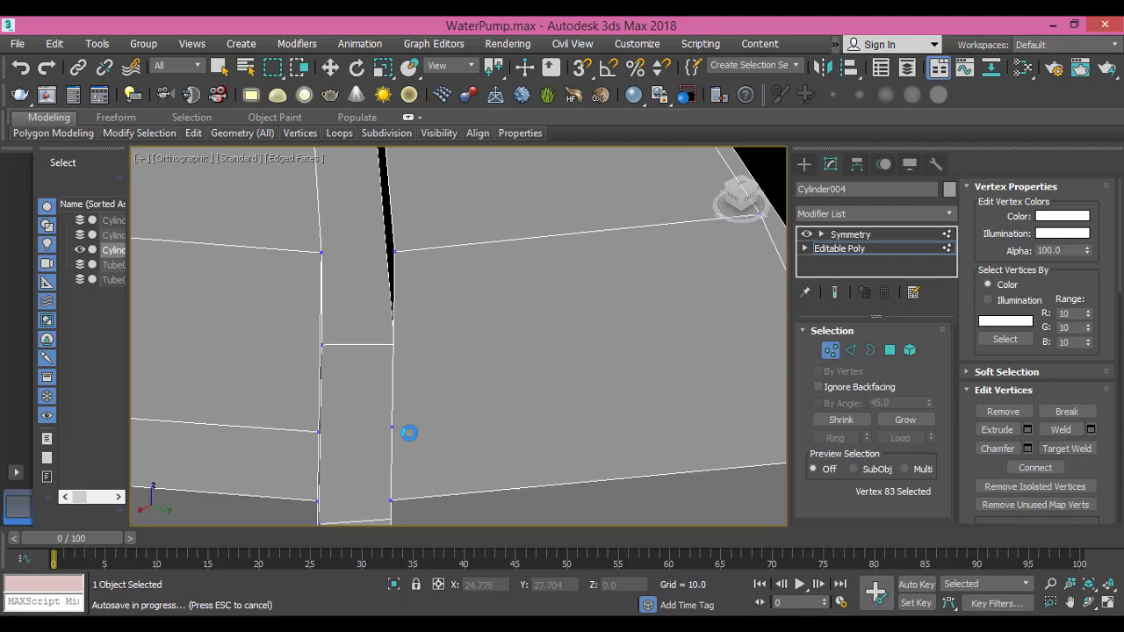
{"action": "middle_click_drag", "start_coordinate": [409, 427], "coordinate": [479, 346], "text": "alt"}
{"action": "scroll", "coordinate": [480, 336], "scroll_direction": "down", "scroll_amount": 6}
{"action": "middle_click_drag", "start_coordinate": [503, 233], "coordinate": [440, 445]}
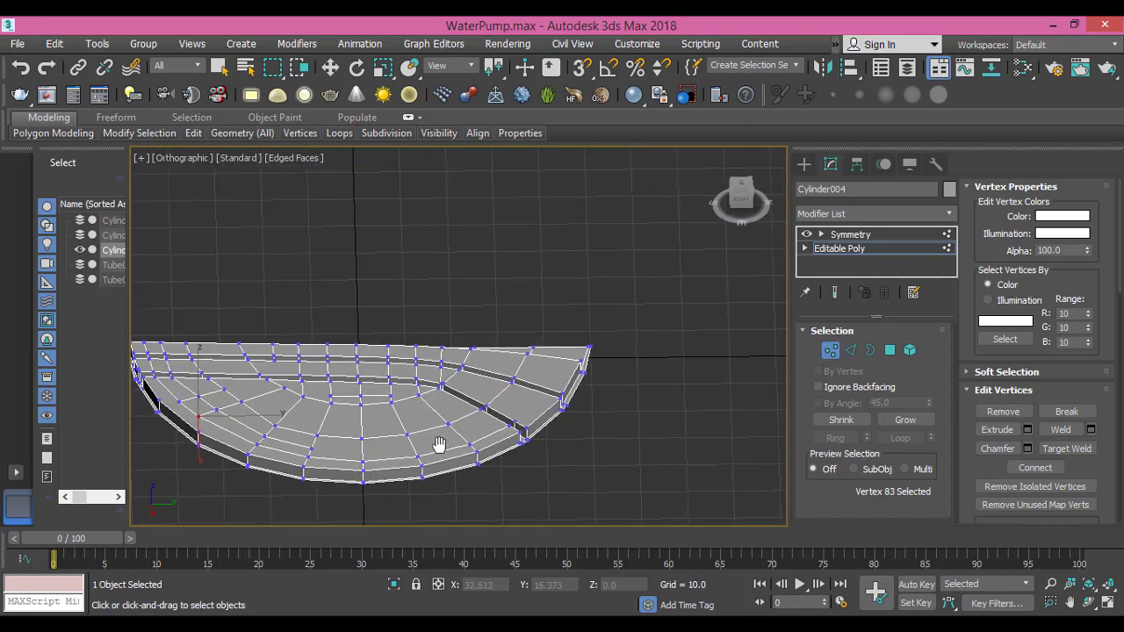
{"action": "scroll", "coordinate": [440, 445], "scroll_direction": "up", "scroll_amount": 2}
{"action": "scroll", "coordinate": [439, 429], "scroll_direction": "down", "scroll_amount": 2}
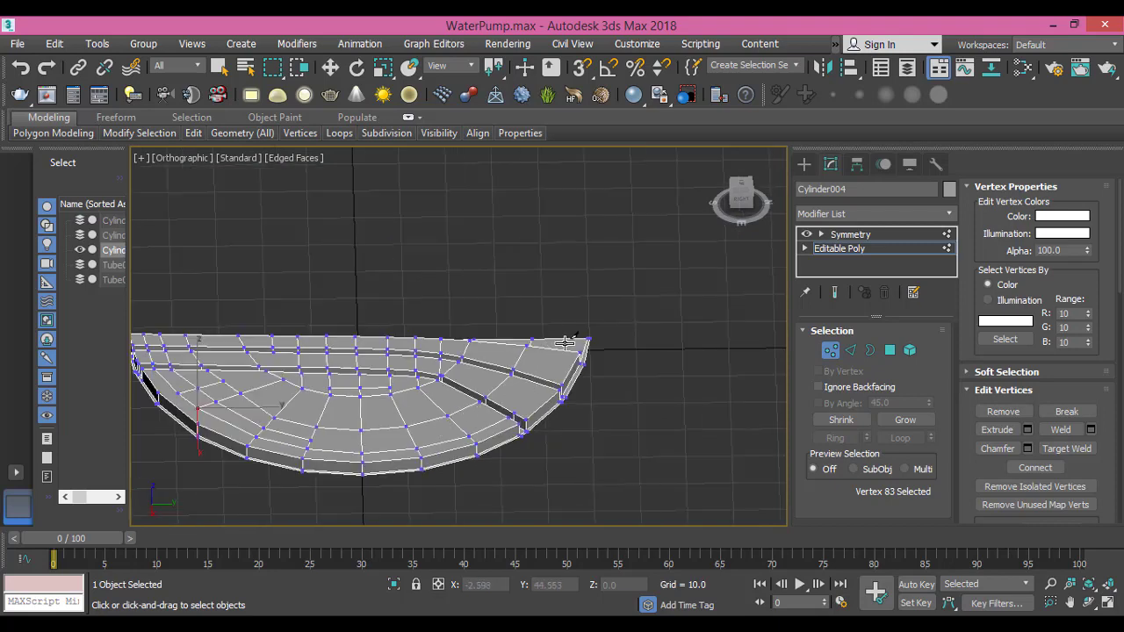
{"action": "scroll", "coordinate": [560, 342], "scroll_direction": "up", "scroll_amount": 5}
{"action": "key", "text": "r"}
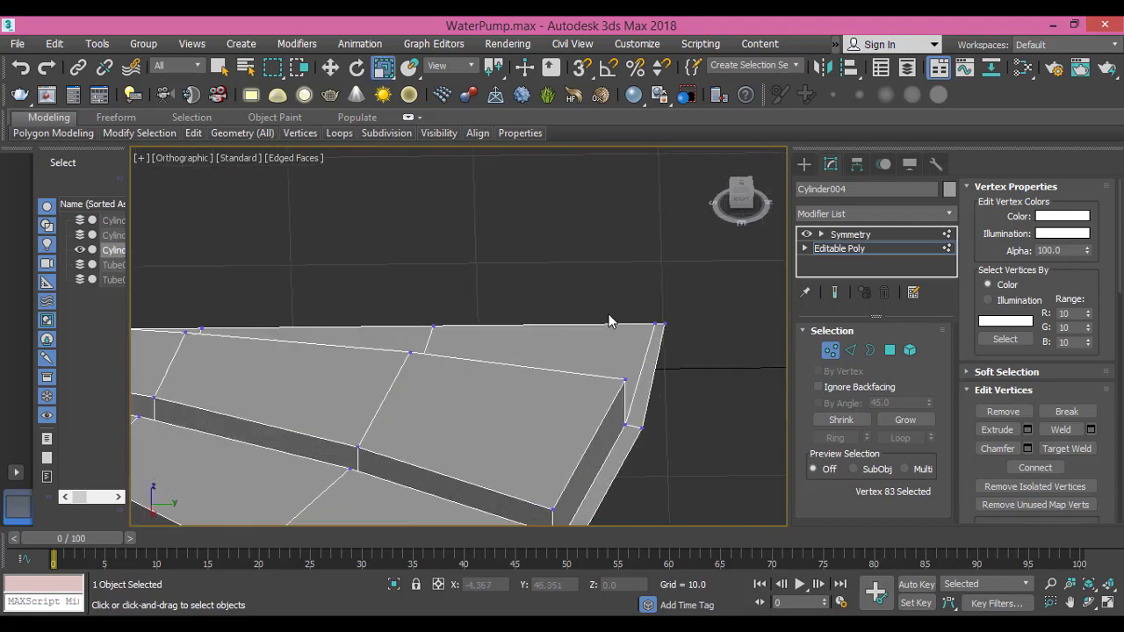
Try to cut an edge from the symmetry line near the rim across the innermost rib
{"action": "left_click", "coordinate": [607, 330]}
{"action": "right_click", "coordinate": [606, 329]}
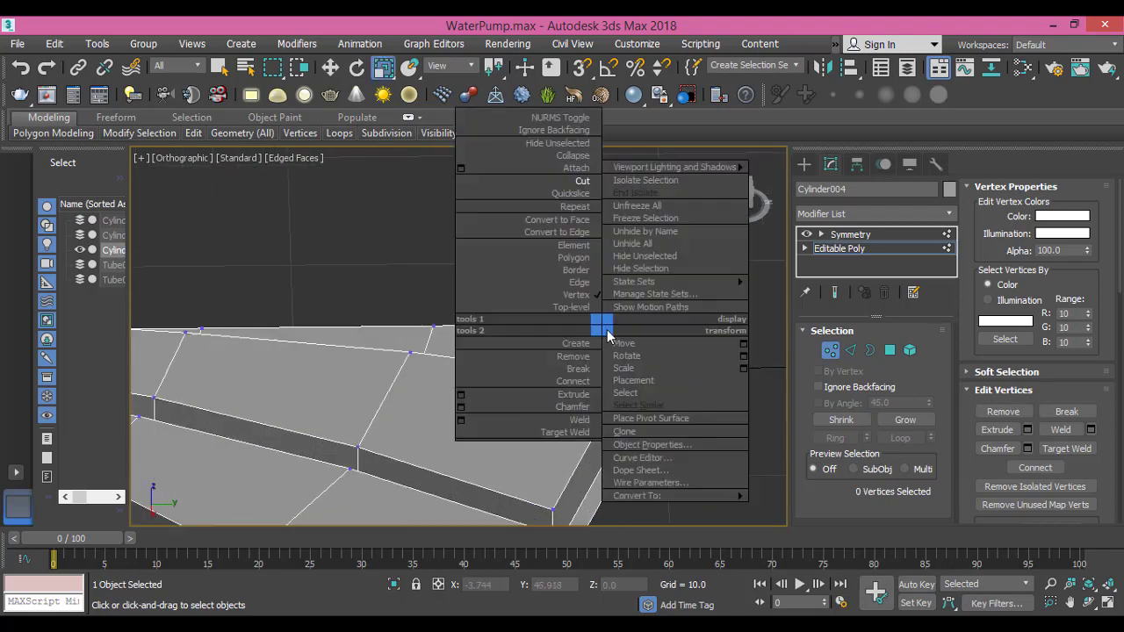
{"action": "left_click", "coordinate": [565, 190]}
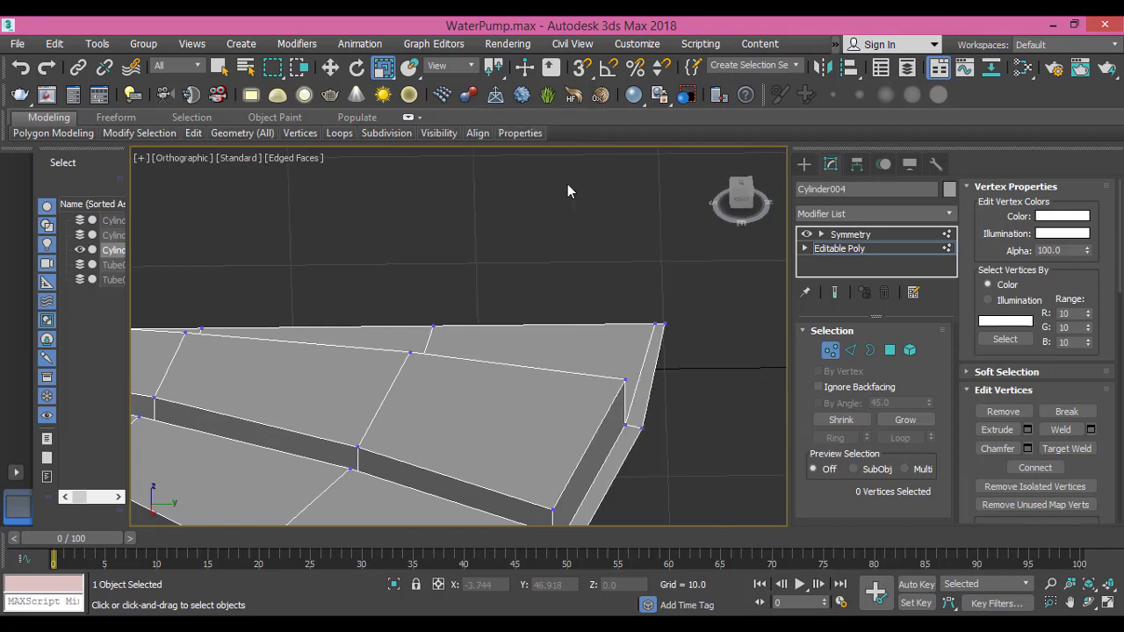
{"action": "left_click", "coordinate": [600, 322]}
{"action": "middle_click_drag", "start_coordinate": [589, 362], "coordinate": [549, 372], "text": "alt"}
{"action": "scroll", "coordinate": [533, 418], "scroll_direction": "down", "scroll_amount": 5}
{"action": "middle_click_drag", "start_coordinate": [526, 459], "coordinate": [435, 375], "text": "alt"}
{"action": "scroll", "coordinate": [434, 374], "scroll_direction": "up", "scroll_amount": 8}
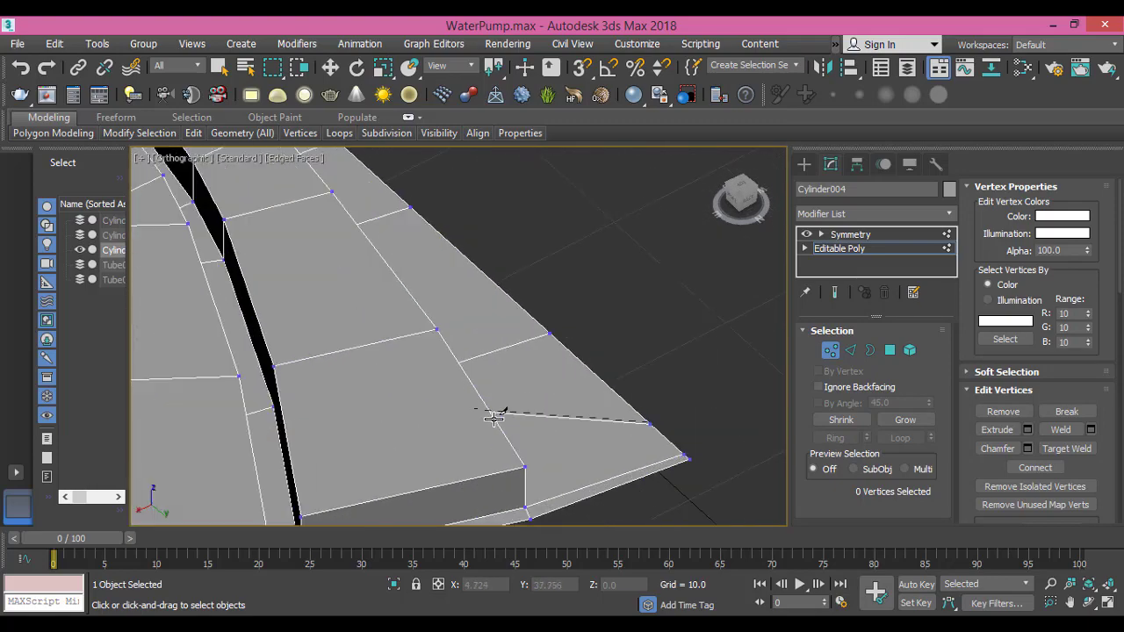
{"action": "middle_click_drag", "start_coordinate": [459, 424], "coordinate": [441, 254], "text": "alt"}
{"action": "scroll", "coordinate": [305, 444], "scroll_direction": "down", "scroll_amount": 4}
{"action": "key", "text": "ctrl+z"}
Cut an edge from the symmetry line across the innermost rib near the rim, towards the outermost groove
{"action": "left_click", "coordinate": [444, 391]}
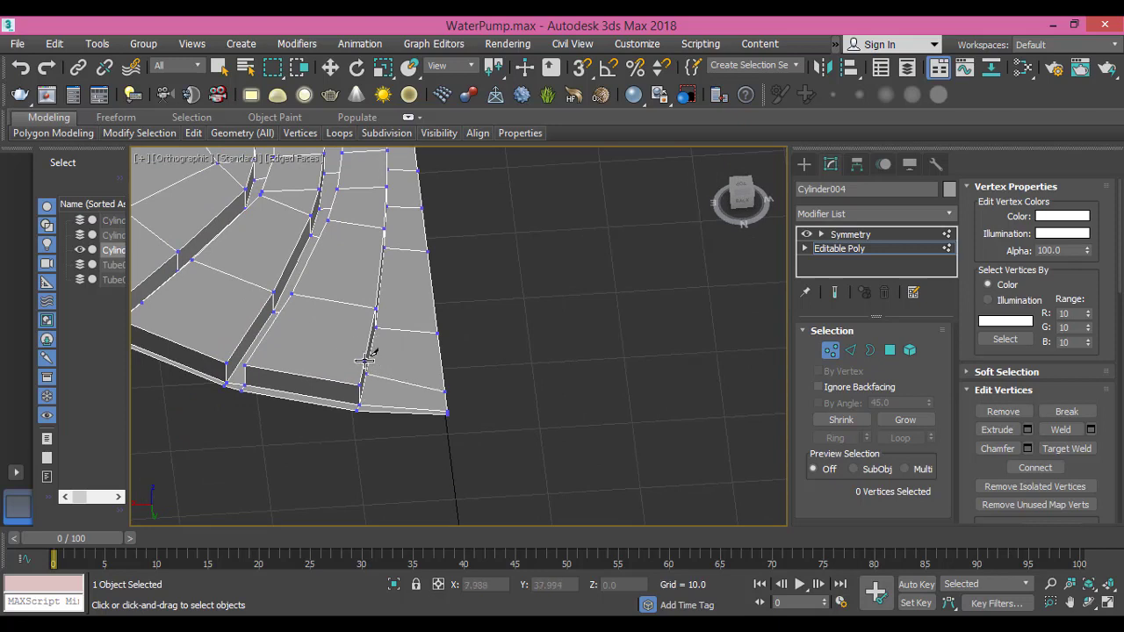
{"action": "left_click", "coordinate": [364, 359]}
{"action": "scroll", "coordinate": [264, 338], "scroll_direction": "up", "scroll_amount": 6}
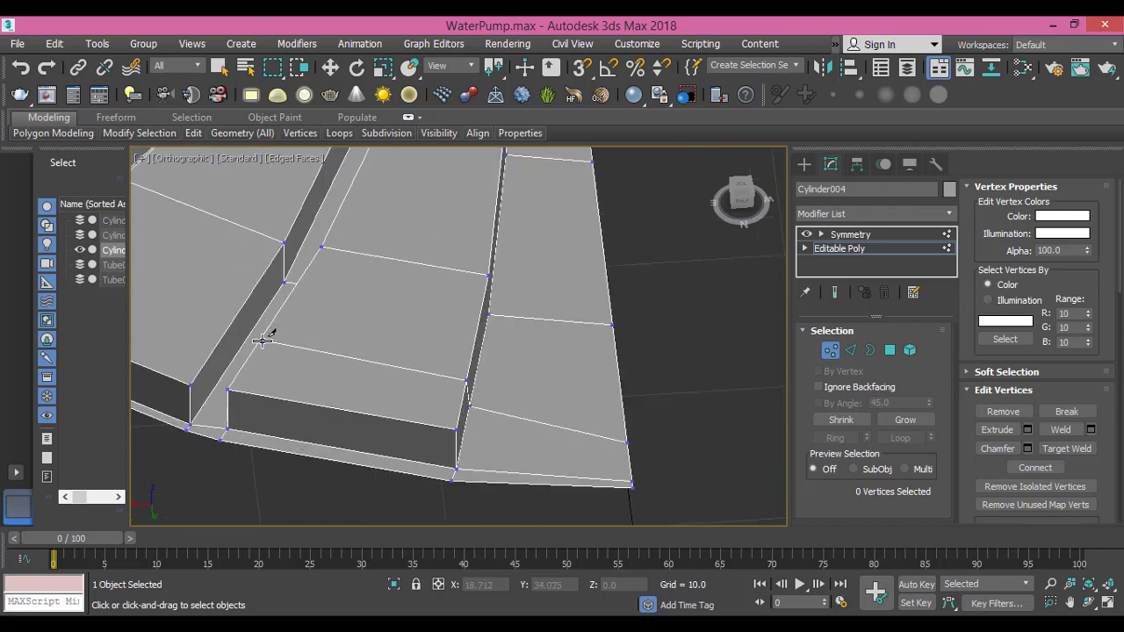
{"action": "scroll", "coordinate": [374, 360], "scroll_direction": "down", "scroll_amount": 2}
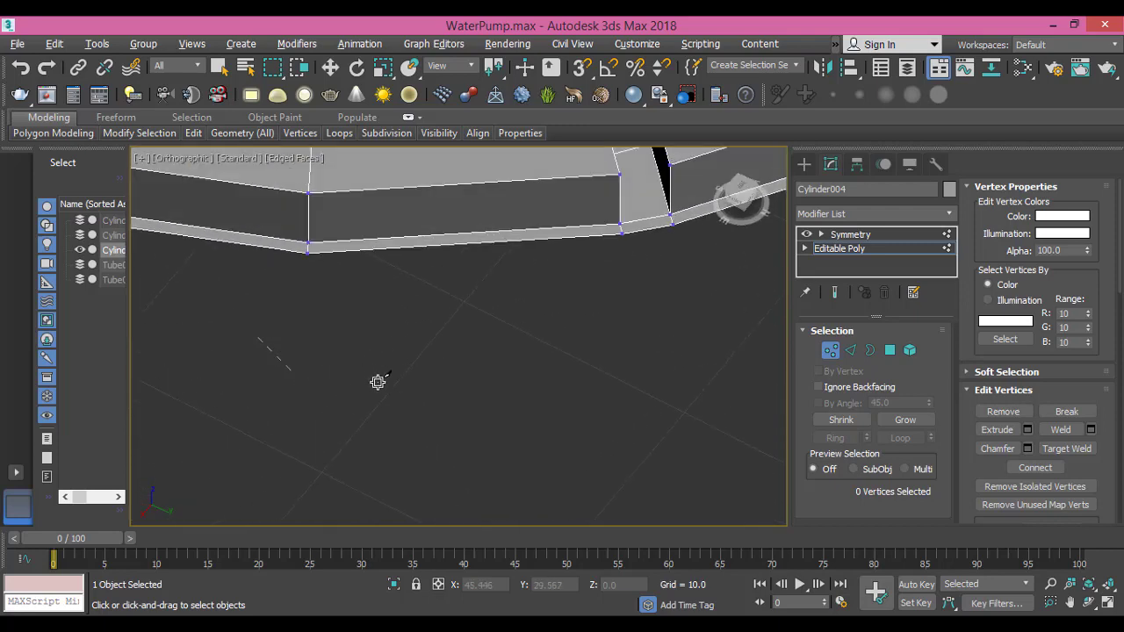
{"action": "scroll", "coordinate": [479, 395], "scroll_direction": "down", "scroll_amount": 3}
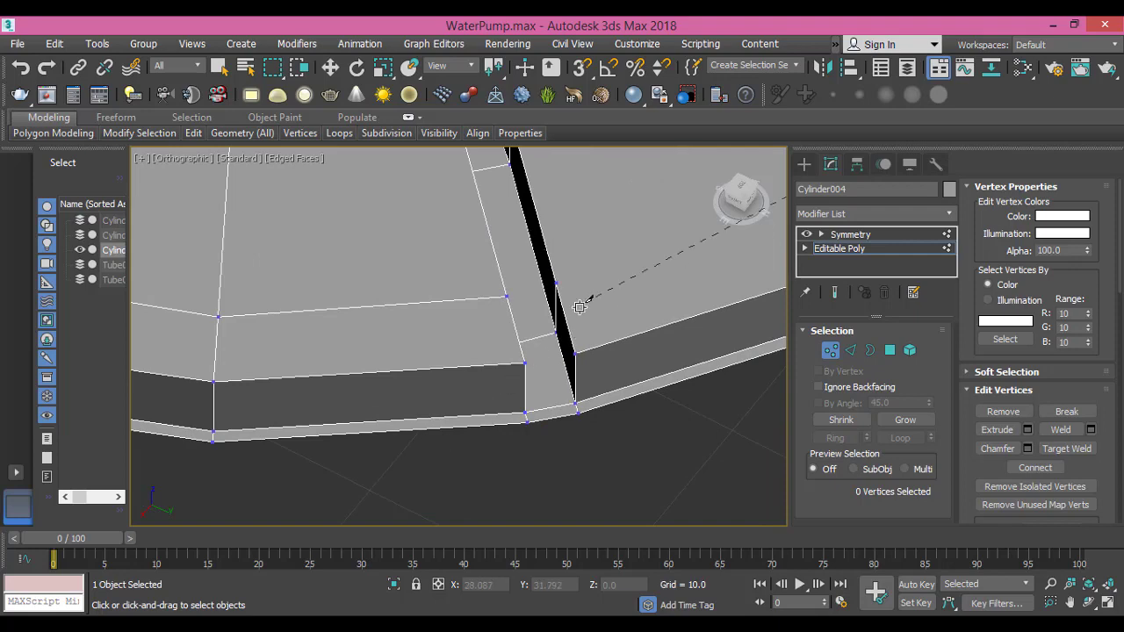
{"action": "middle_click_drag", "start_coordinate": [580, 306], "coordinate": [459, 407]}
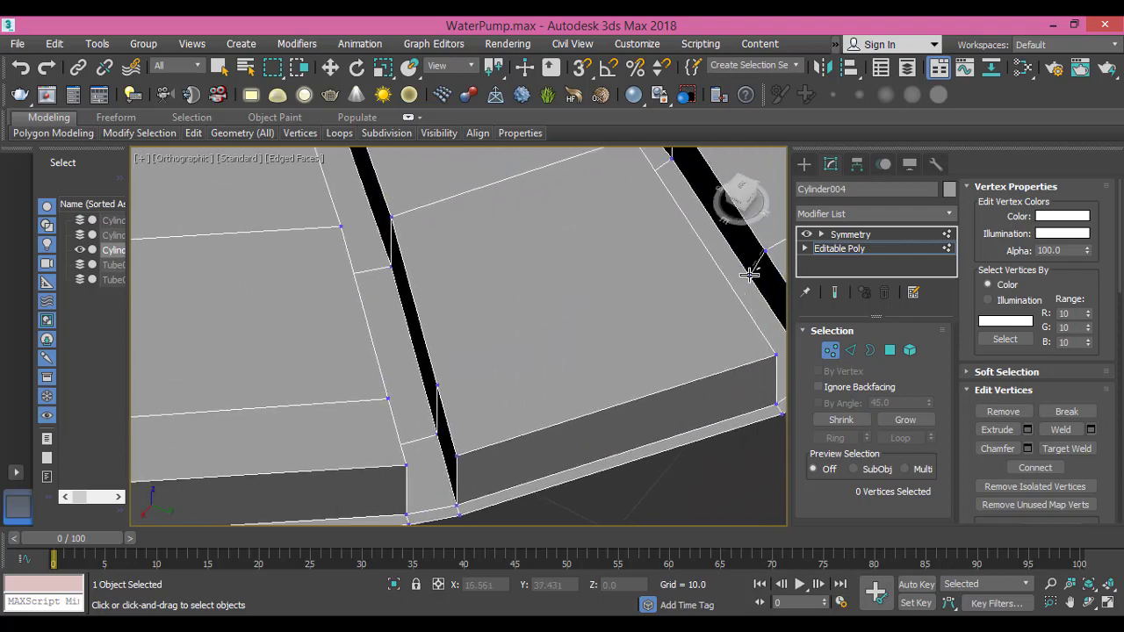
Continue the cut down the innermost rib's wall into the groove beside the middle rib
{"action": "middle_click_drag", "start_coordinate": [726, 292], "coordinate": [645, 318], "text": "alt"}
{"action": "scroll", "coordinate": [500, 395], "scroll_direction": "down", "scroll_amount": 3}
{"action": "middle_click_drag", "start_coordinate": [498, 395], "coordinate": [562, 226]}
{"action": "scroll", "coordinate": [449, 398], "scroll_direction": "up", "scroll_amount": 5}
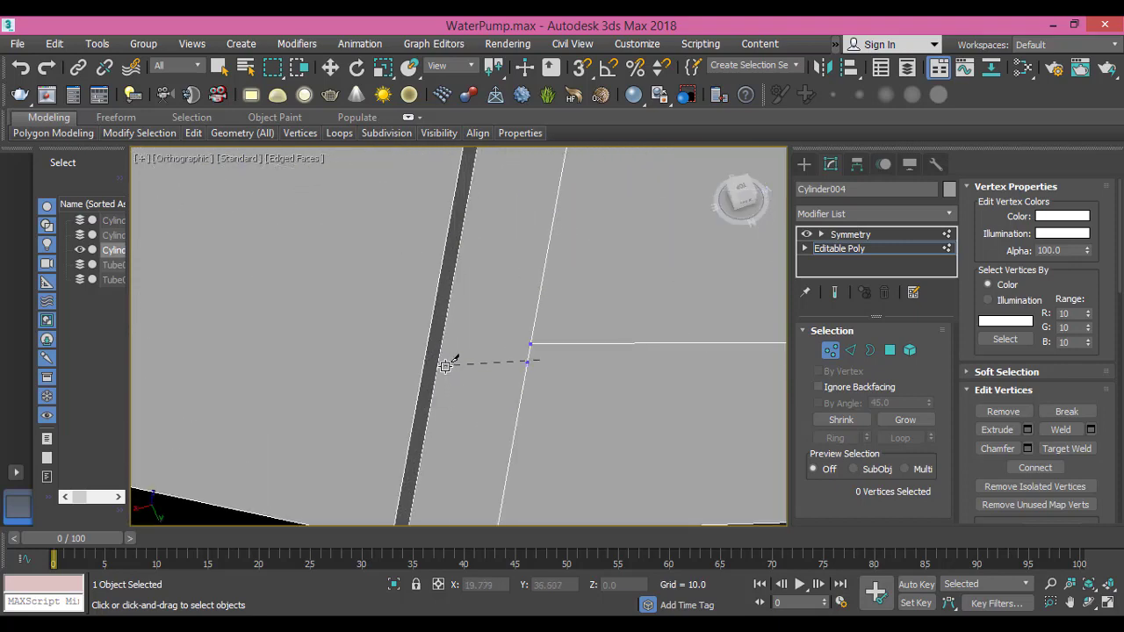
{"action": "middle_click_drag", "start_coordinate": [445, 366], "coordinate": [464, 359], "text": "alt"}
{"action": "scroll", "coordinate": [582, 345], "scroll_direction": "down", "scroll_amount": 8}
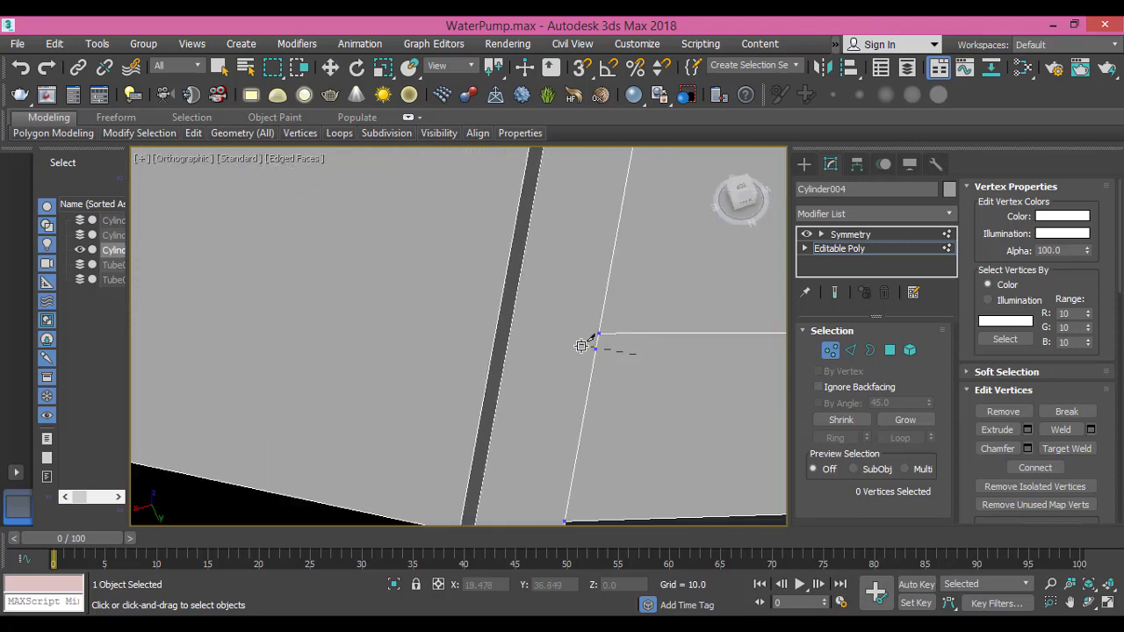
{"action": "scroll", "coordinate": [517, 407], "scroll_direction": "down", "scroll_amount": 8}
{"action": "middle_click_drag", "start_coordinate": [490, 391], "coordinate": [489, 401], "text": "alt"}
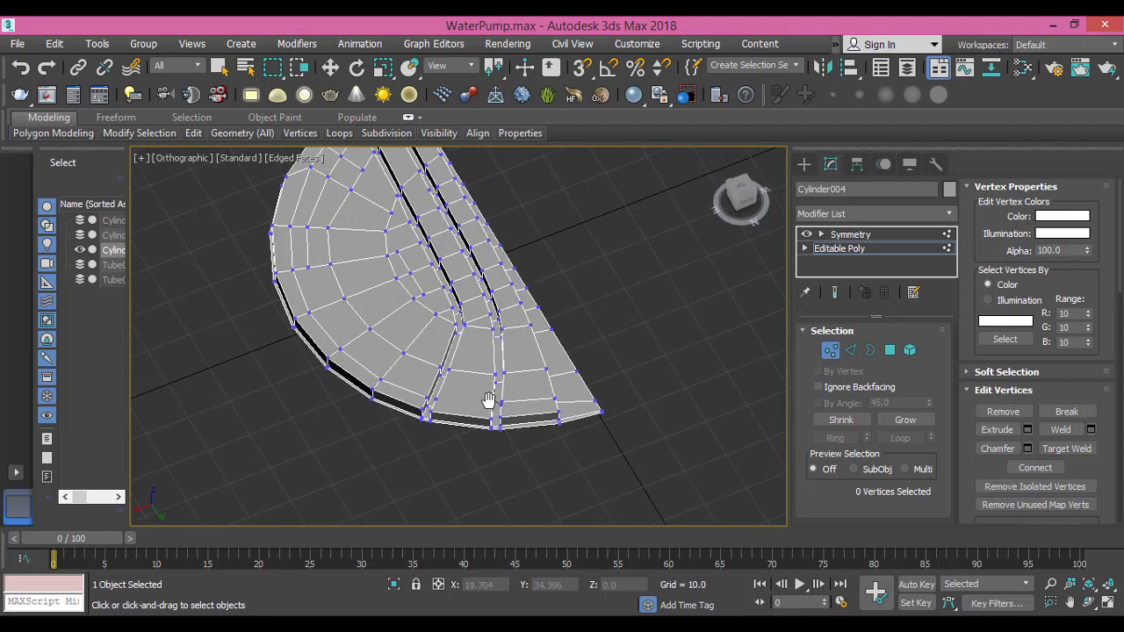
{"action": "scroll", "coordinate": [485, 409], "scroll_direction": "up", "scroll_amount": 10}
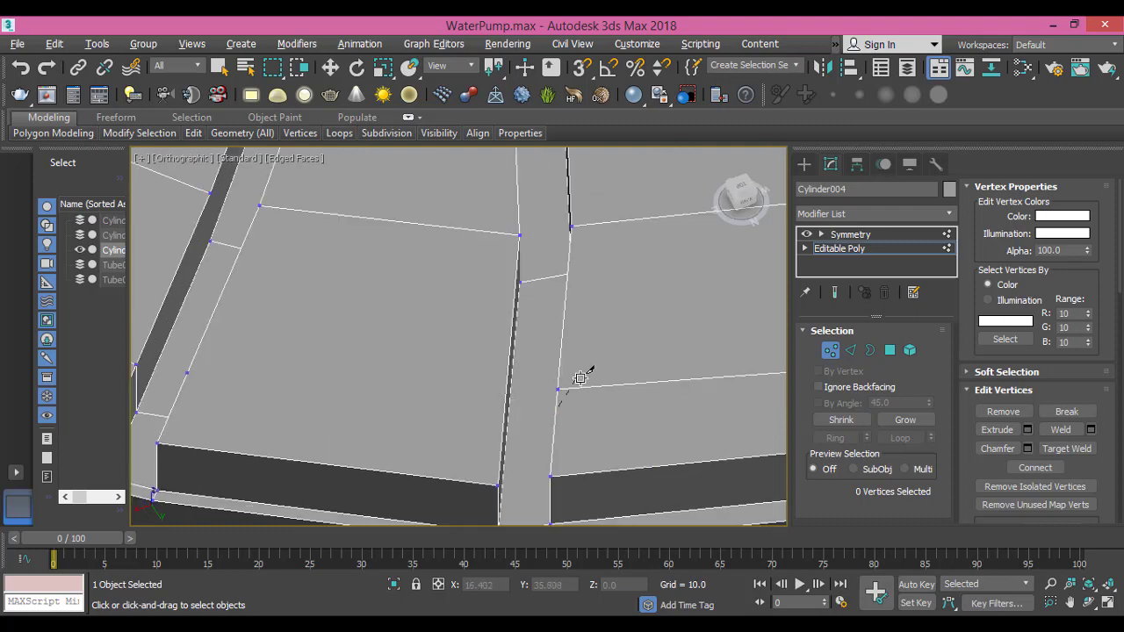
{"action": "scroll", "coordinate": [612, 296], "scroll_direction": "up", "scroll_amount": 8}
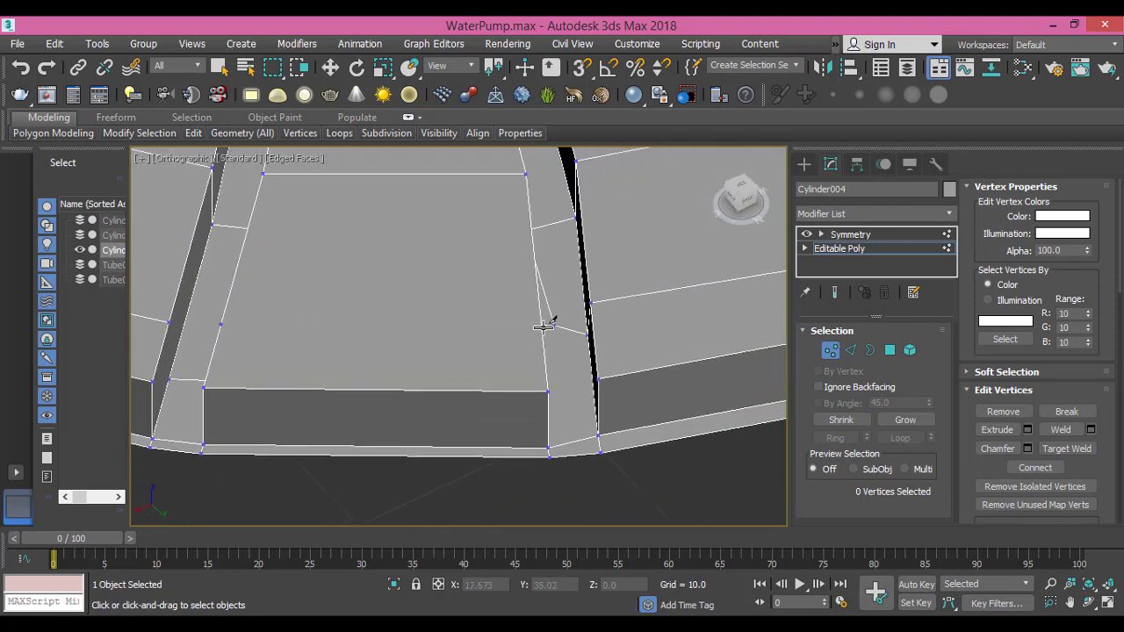
{"action": "middle_click_drag", "start_coordinate": [576, 344], "coordinate": [550, 349], "text": "alt"}
{"action": "scroll", "coordinate": [386, 375], "scroll_direction": "down", "scroll_amount": 4}
{"action": "middle_click_drag", "start_coordinate": [430, 342], "coordinate": [522, 296]}
Try to cut an edge up the groove wall in a front wireframe view
{"action": "key", "text": "f"}
{"action": "scroll", "coordinate": [496, 351], "scroll_direction": "up", "scroll_amount": 5}
{"action": "scroll", "coordinate": [404, 292], "scroll_direction": "up", "scroll_amount": 4}
{"action": "middle_click_drag", "start_coordinate": [414, 284], "coordinate": [484, 387]}
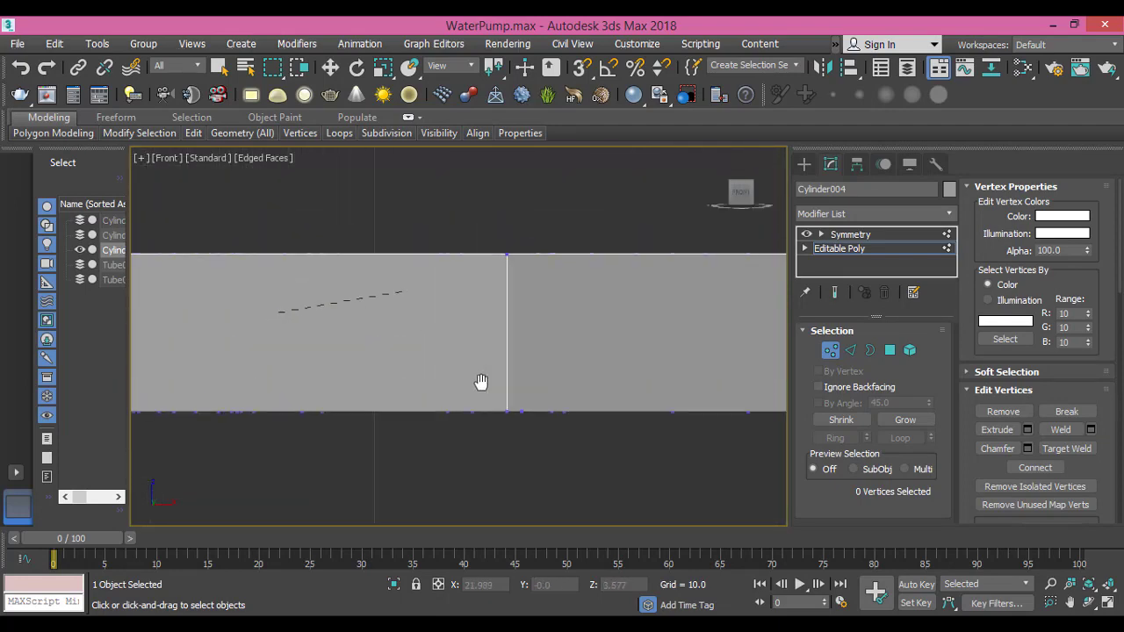
{"action": "key", "text": "F3"}
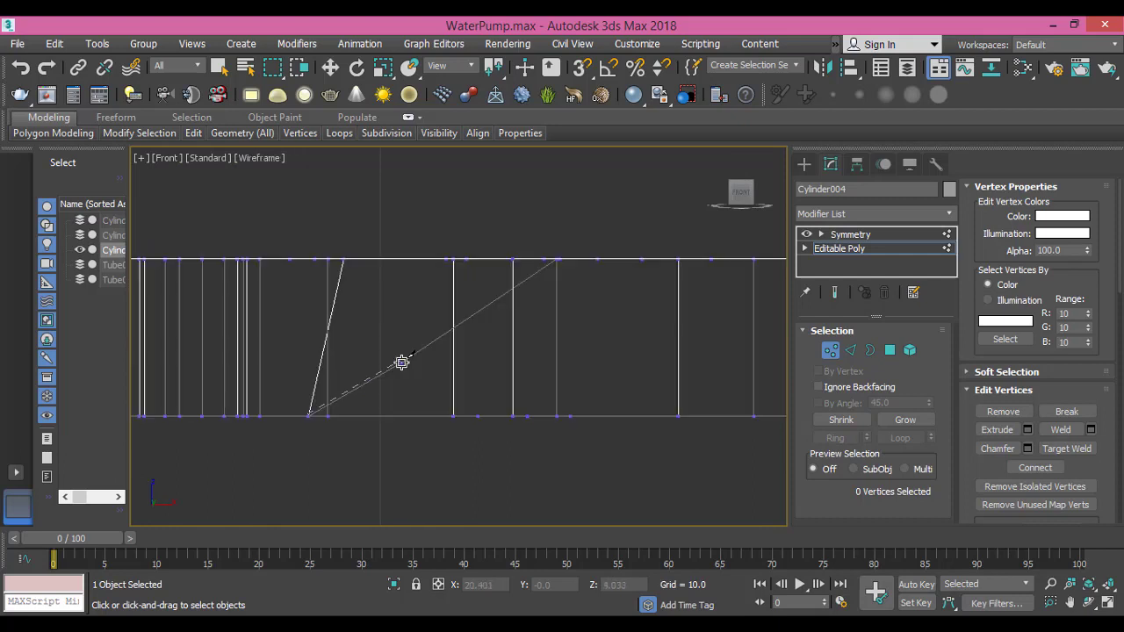
{"action": "scroll", "coordinate": [401, 363], "scroll_direction": "down", "scroll_amount": 2}
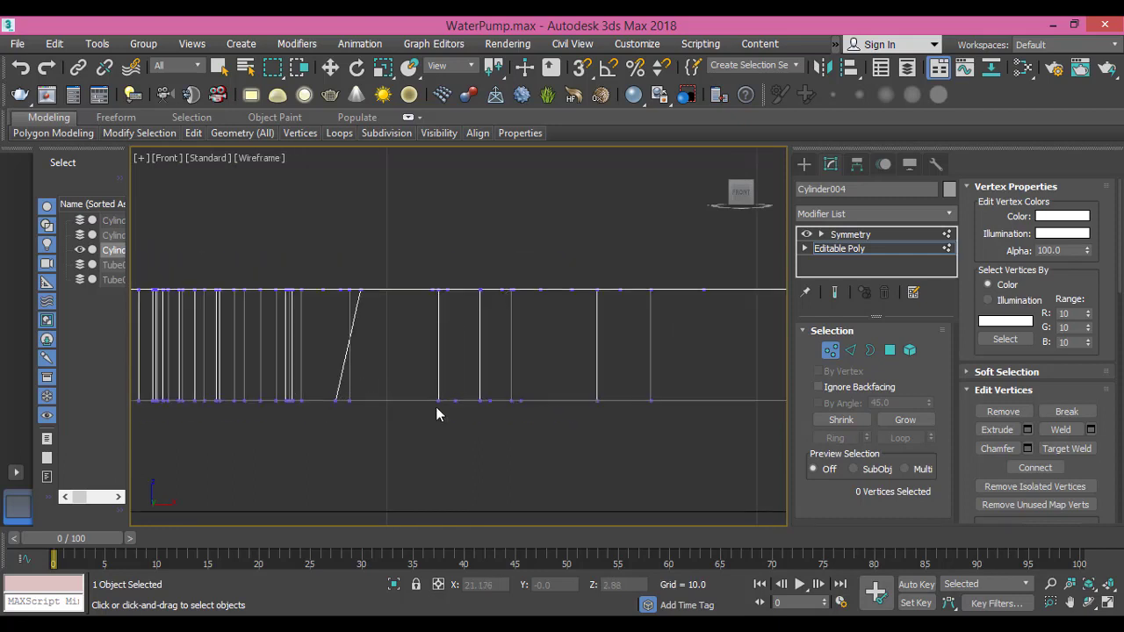
{"action": "scroll", "coordinate": [436, 401], "scroll_direction": "up", "scroll_amount": 3}
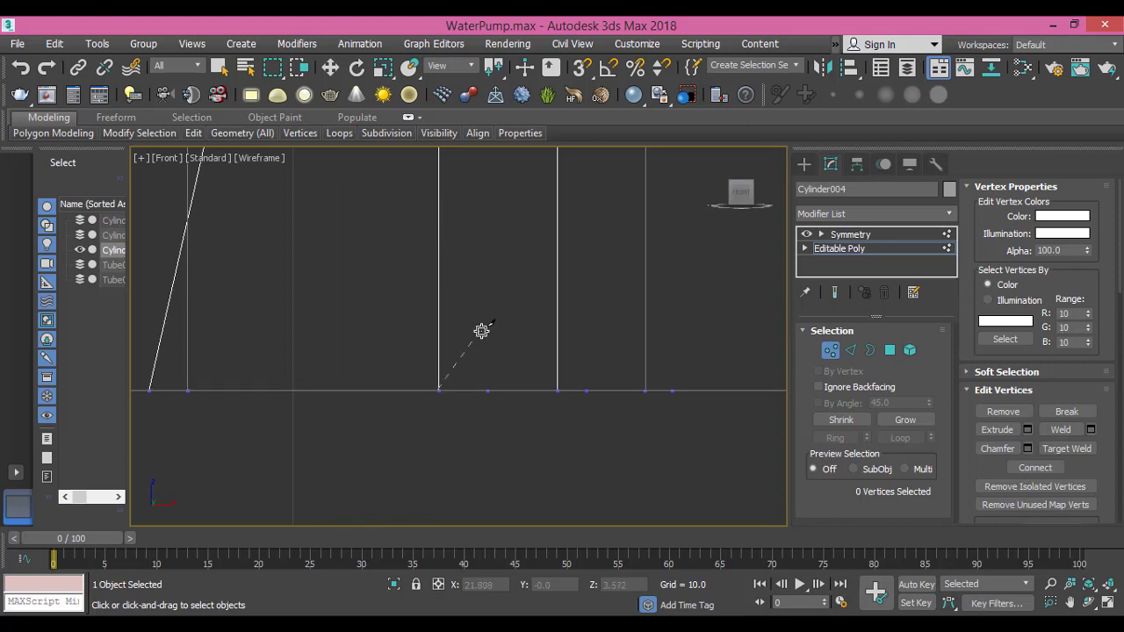
{"action": "scroll", "coordinate": [462, 333], "scroll_direction": "down", "scroll_amount": 4}
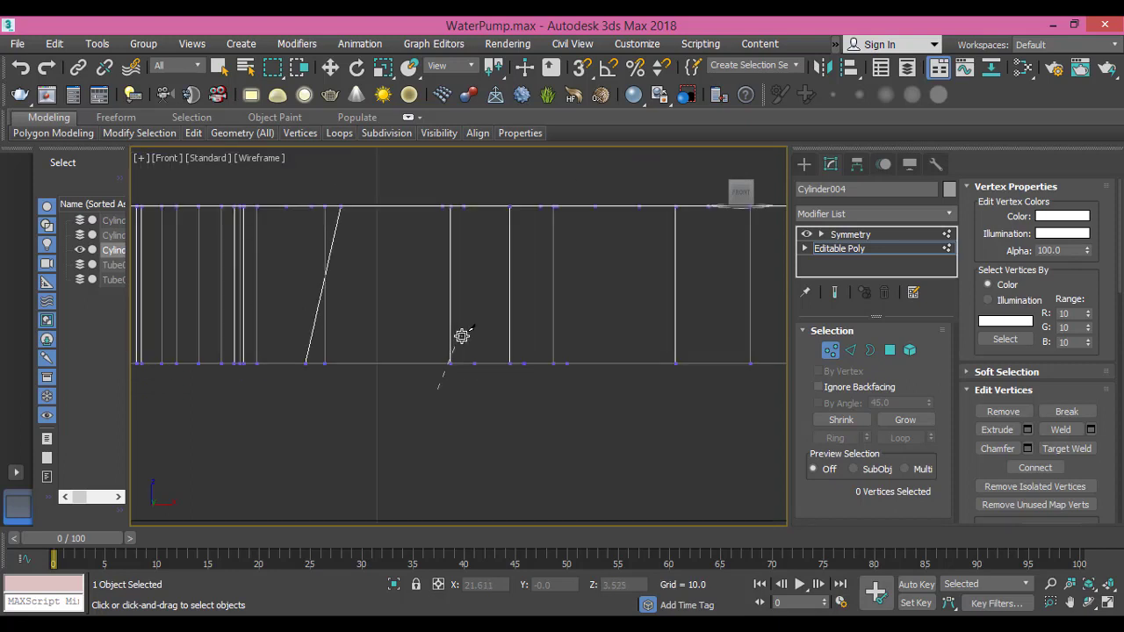
Examine the groove walls and rib ends near the rim in a perspective wireframe view
{"action": "key", "text": "p"}
{"action": "middle_click_drag", "start_coordinate": [461, 336], "coordinate": [450, 381], "text": "alt"}
{"action": "scroll", "coordinate": [461, 364], "scroll_direction": "down", "scroll_amount": 5}
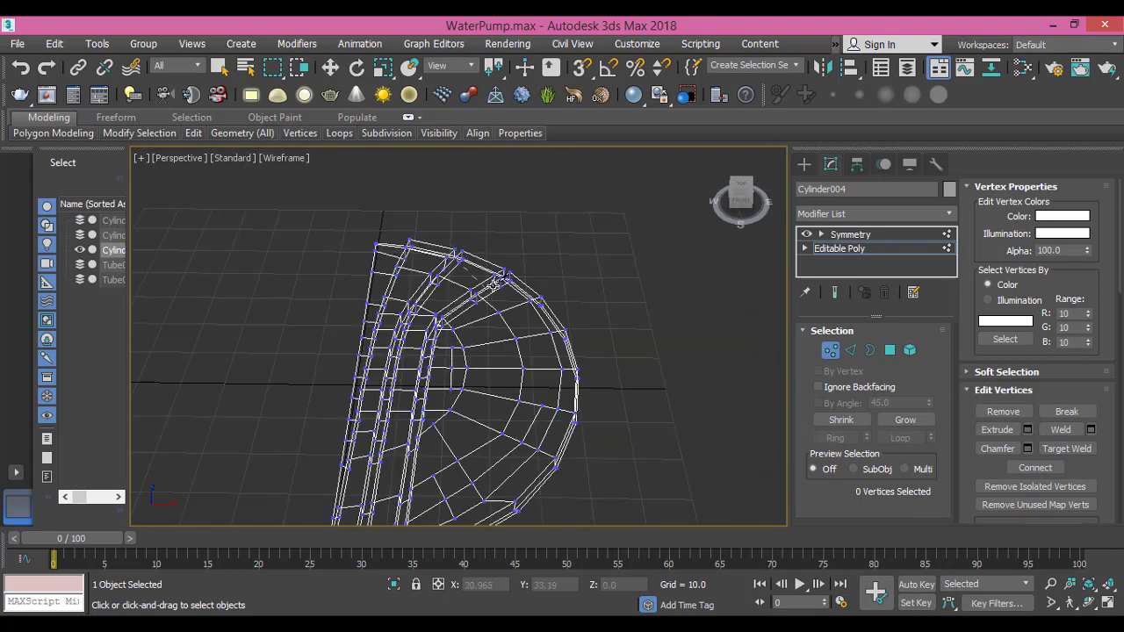
{"action": "scroll", "coordinate": [471, 276], "scroll_direction": "up", "scroll_amount": 10}
{"action": "middle_click_drag", "start_coordinate": [460, 261], "coordinate": [484, 410], "text": "alt"}
{"action": "scroll", "coordinate": [459, 264], "scroll_direction": "down", "scroll_amount": 5}
{"action": "scroll", "coordinate": [384, 344], "scroll_direction": "up", "scroll_amount": 6}
{"action": "middle_click_drag", "start_coordinate": [363, 301], "coordinate": [363, 355], "text": "alt"}
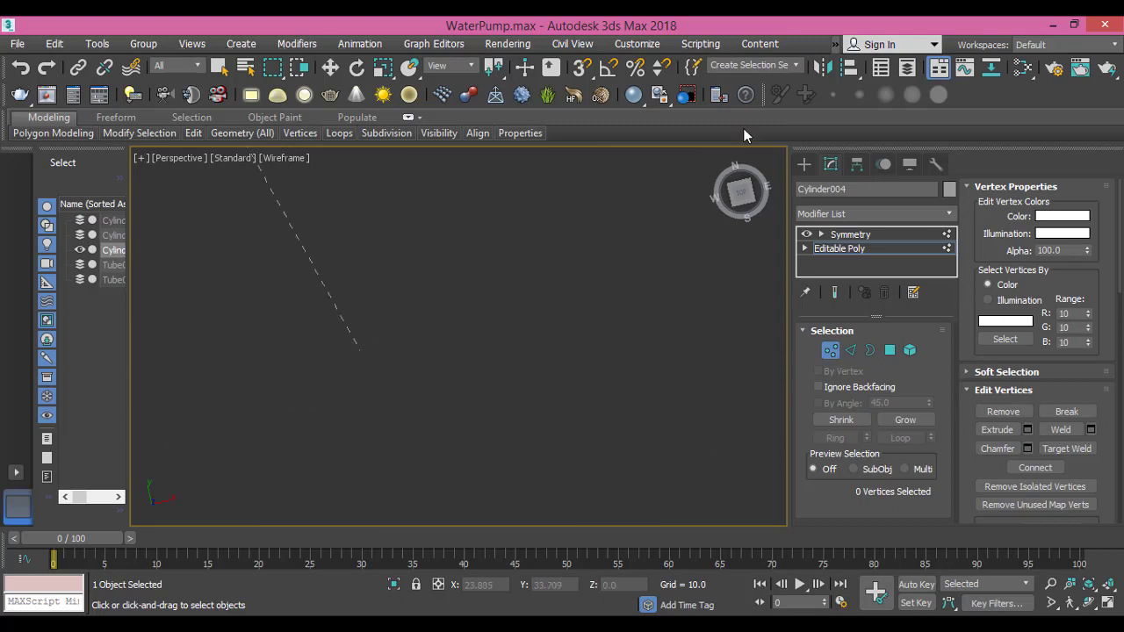
{"action": "middle_click_drag", "start_coordinate": [502, 194], "coordinate": [563, 194], "text": "alt"}
{"action": "left_click", "coordinate": [718, 159]}
{"action": "middle_click_drag", "start_coordinate": [518, 322], "coordinate": [494, 230], "text": "alt"}
{"action": "scroll", "coordinate": [495, 230], "scroll_direction": "up", "scroll_amount": 4}
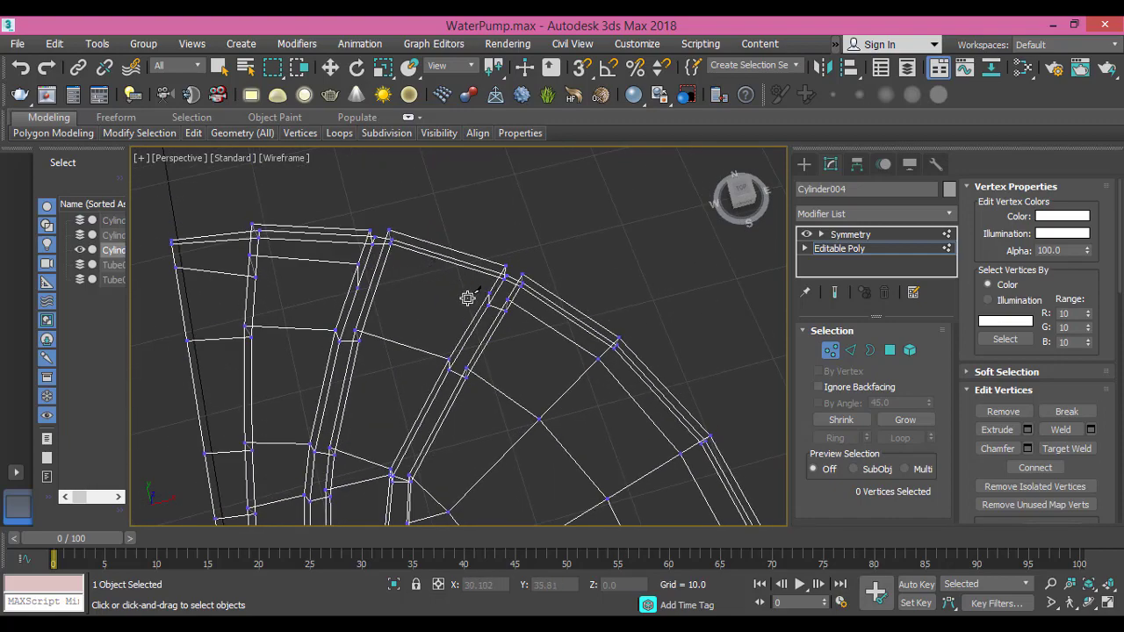
Try to cut an edge across the middle rib between the two grooves and on down the inner groove's wall
{"action": "scroll", "coordinate": [467, 299], "scroll_direction": "up", "scroll_amount": 2}
{"action": "left_click", "coordinate": [503, 288]}
{"action": "left_click", "coordinate": [334, 252]}
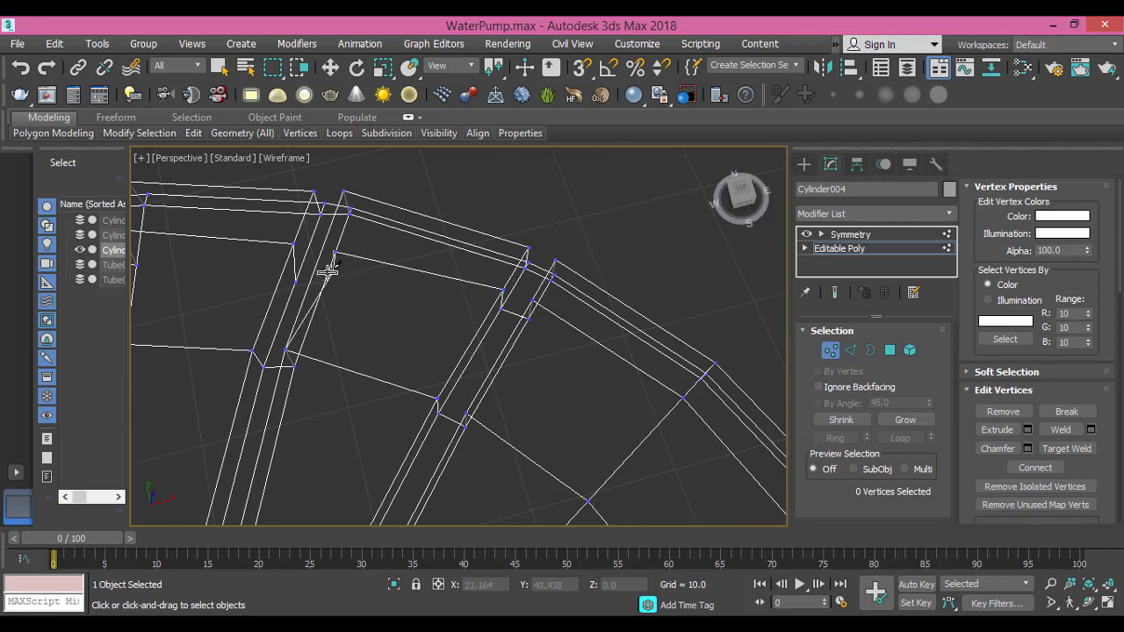
{"action": "left_click", "coordinate": [354, 281]}
{"action": "middle_click_drag", "start_coordinate": [354, 281], "coordinate": [409, 252], "text": "alt"}
{"action": "key", "text": "ctrl+z"}
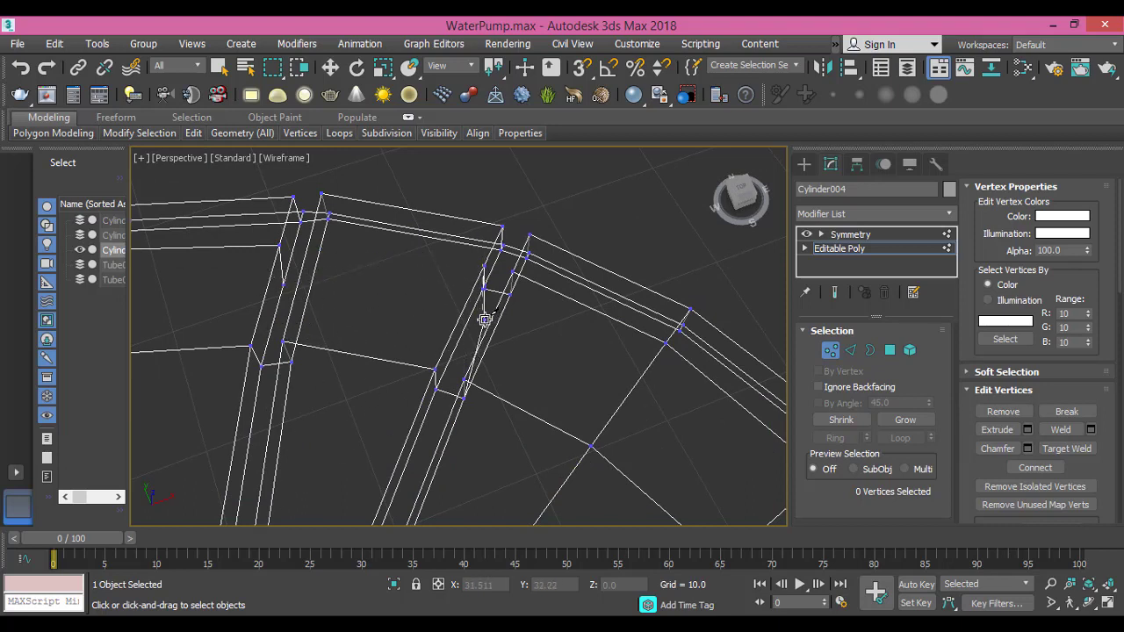
{"action": "right_click", "coordinate": [484, 319]}
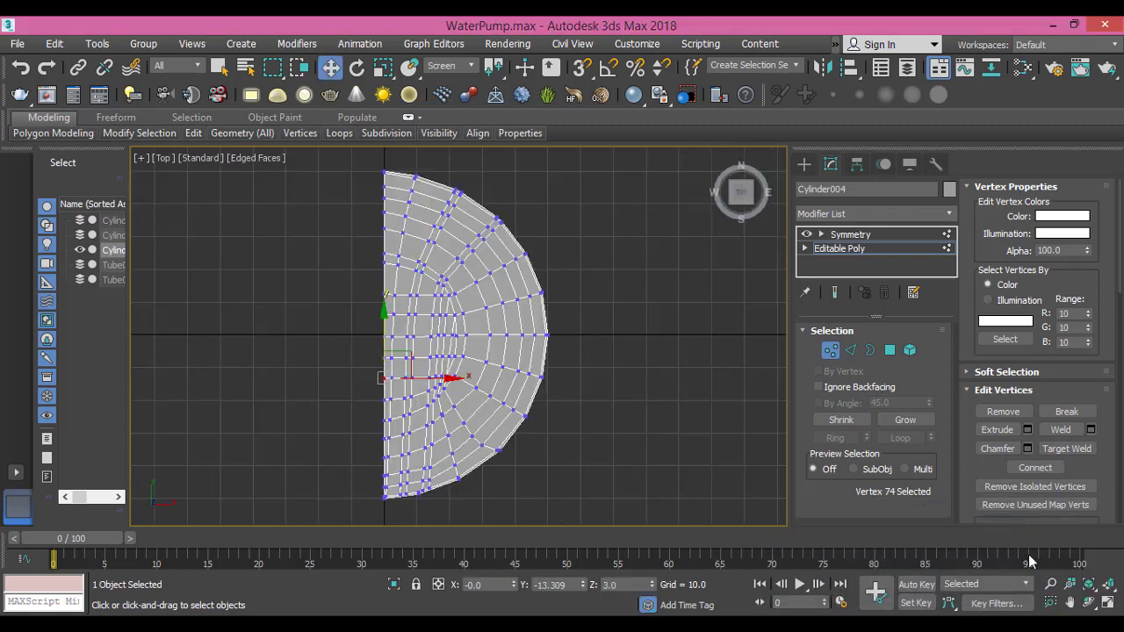
{"action": "middle_click_drag", "start_coordinate": [482, 295], "coordinate": [483, 277]}
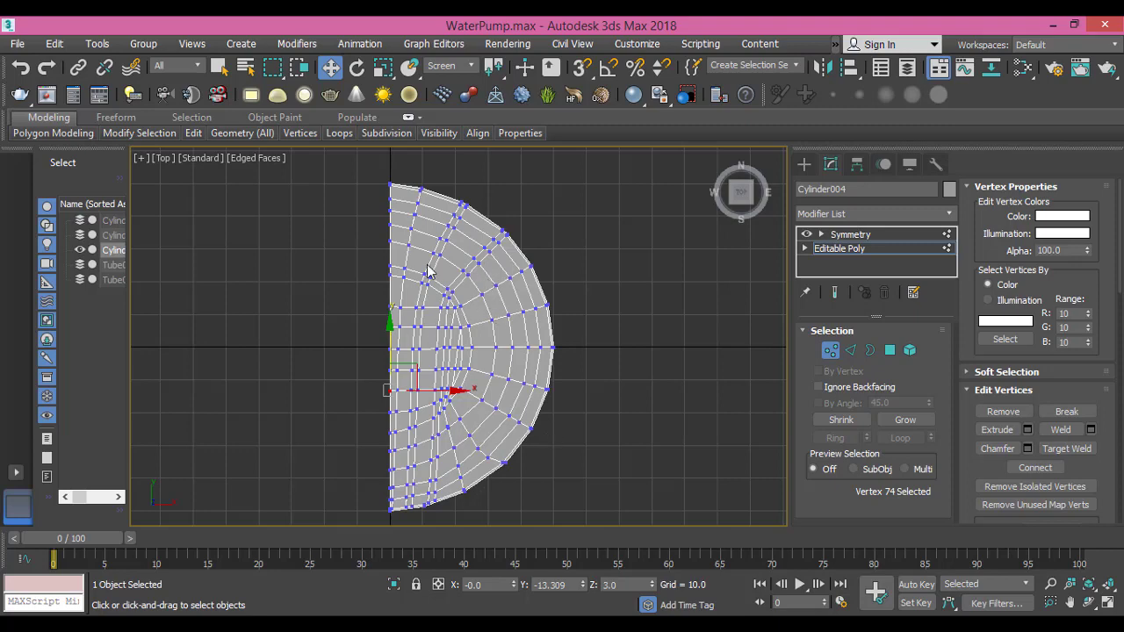
{"action": "scroll", "coordinate": [384, 191], "scroll_direction": "up", "scroll_amount": 10}
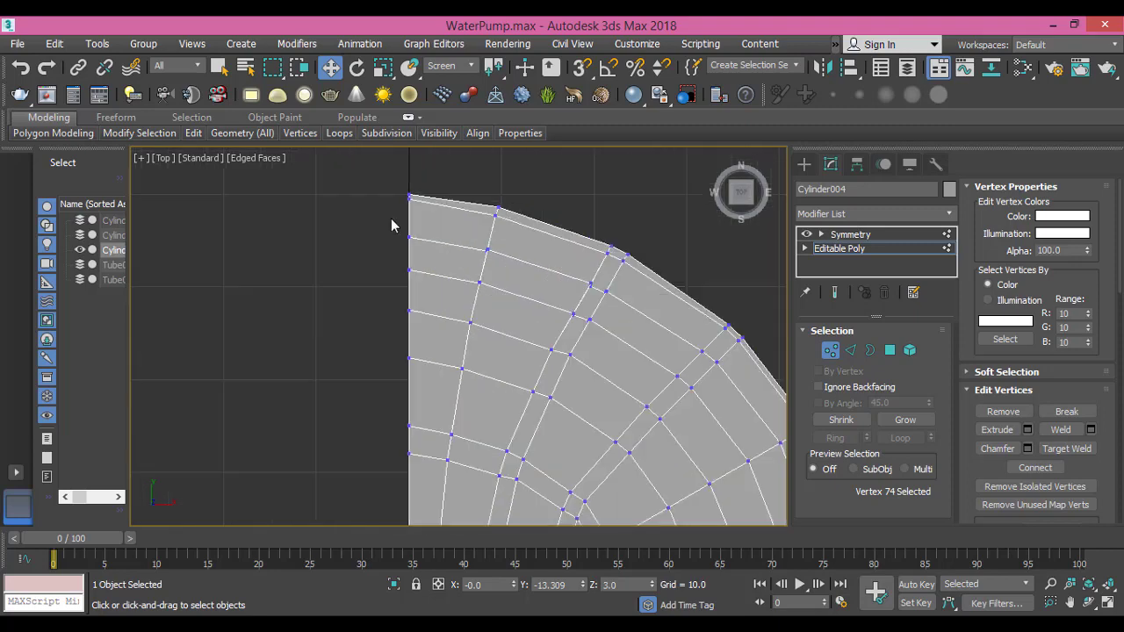
Move the rim vertex on the mirror seam slightly inward, to a Y position of about 49.1
{"action": "left_click", "coordinate": [410, 198]}
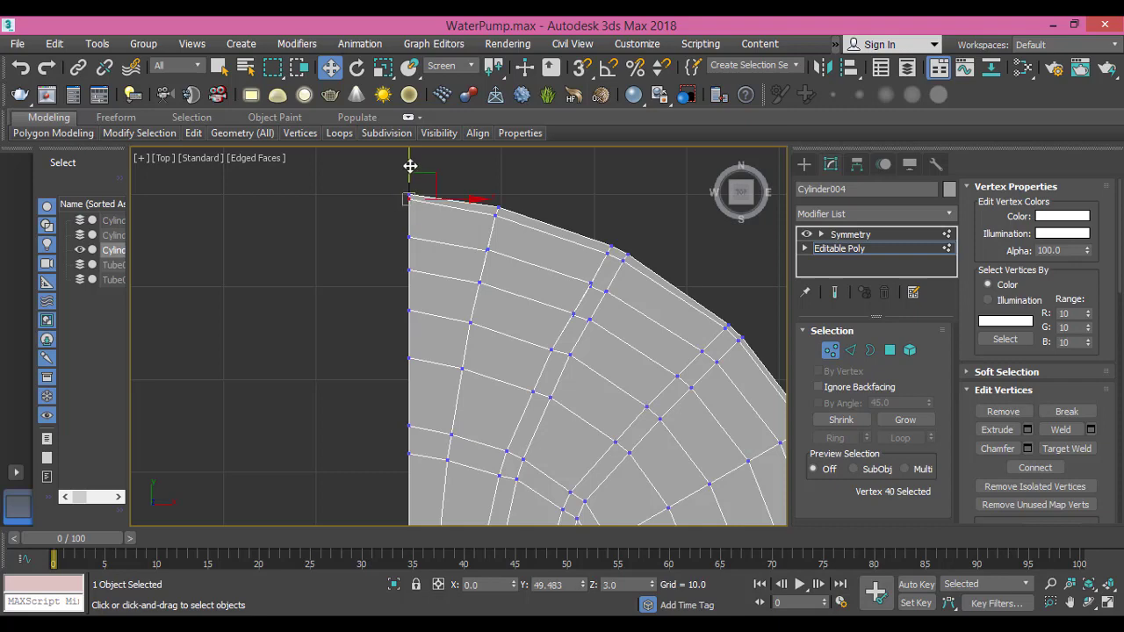
{"action": "scroll", "coordinate": [502, 298], "scroll_direction": "down", "scroll_amount": 6}
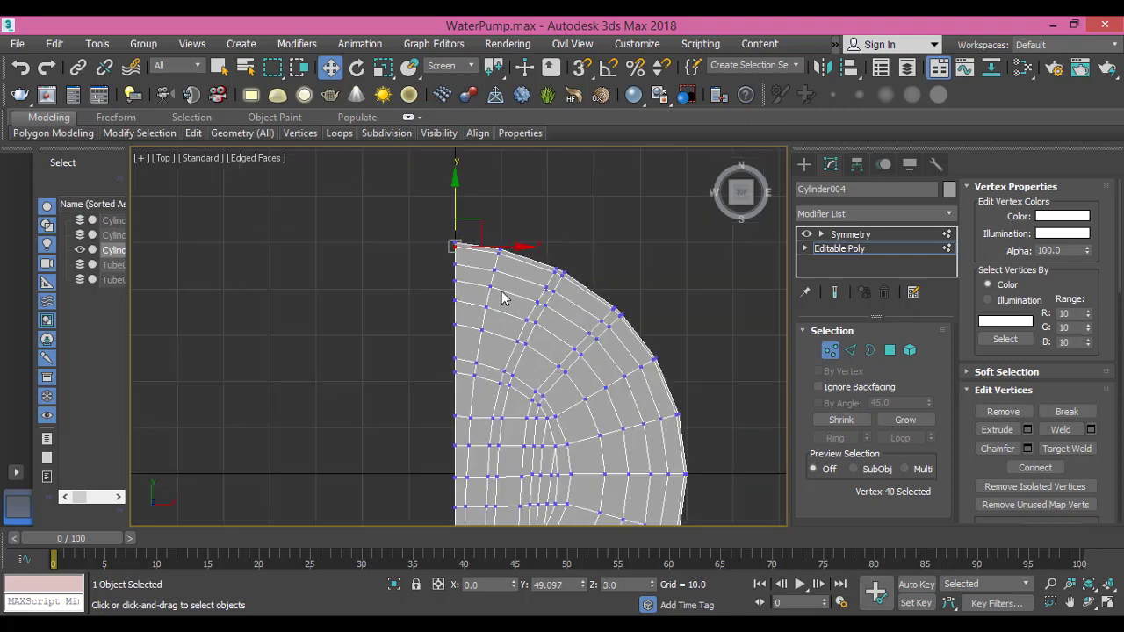
{"action": "middle_click_drag", "start_coordinate": [500, 291], "coordinate": [519, 260]}
{"action": "scroll", "coordinate": [533, 293], "scroll_direction": "down", "scroll_amount": 2}
Collapse the cylinder's Symmetry modifier by converting the whole object to an Editable Poly
{"action": "left_click", "coordinate": [842, 232]}
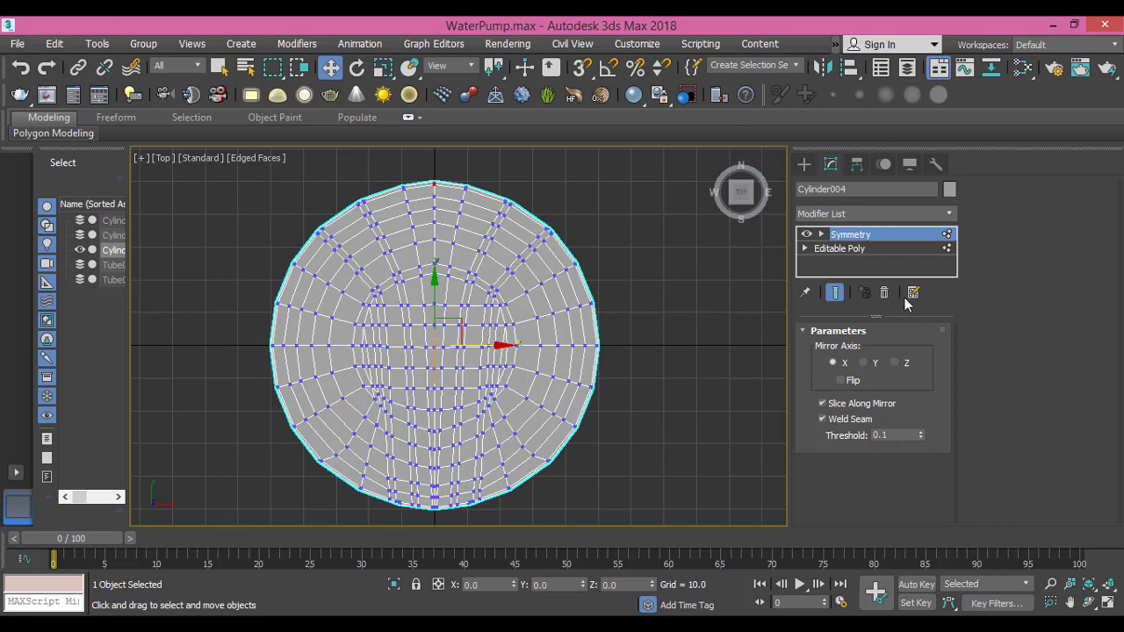
{"action": "right_click", "coordinate": [539, 255]}
{"action": "mouse_move", "coordinate": [639, 429]}
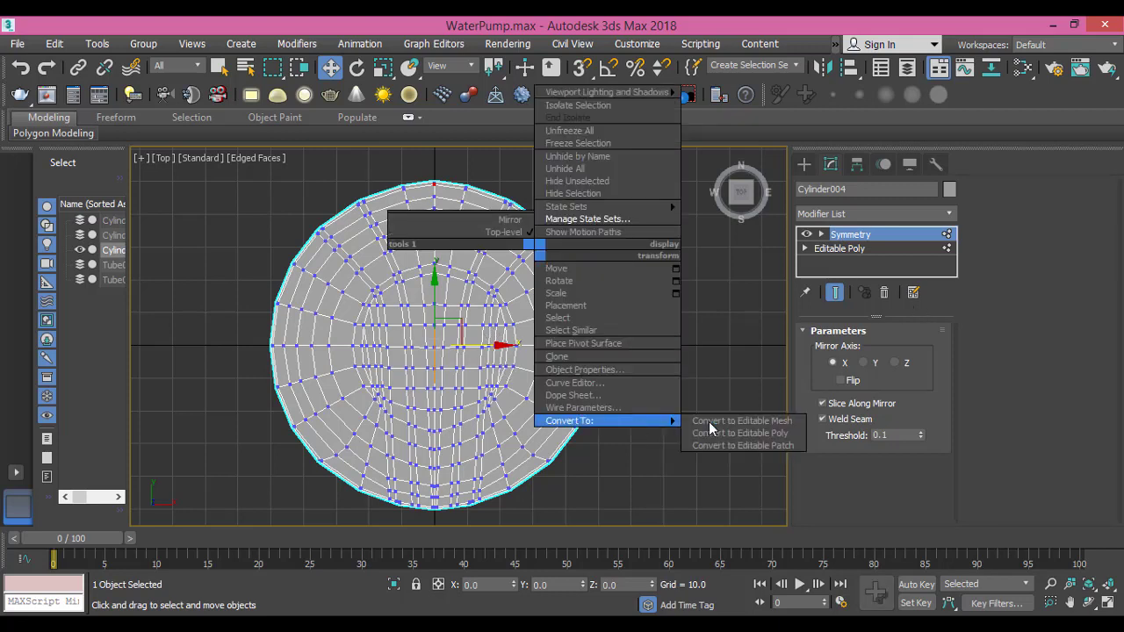
{"action": "left_click", "coordinate": [742, 433]}
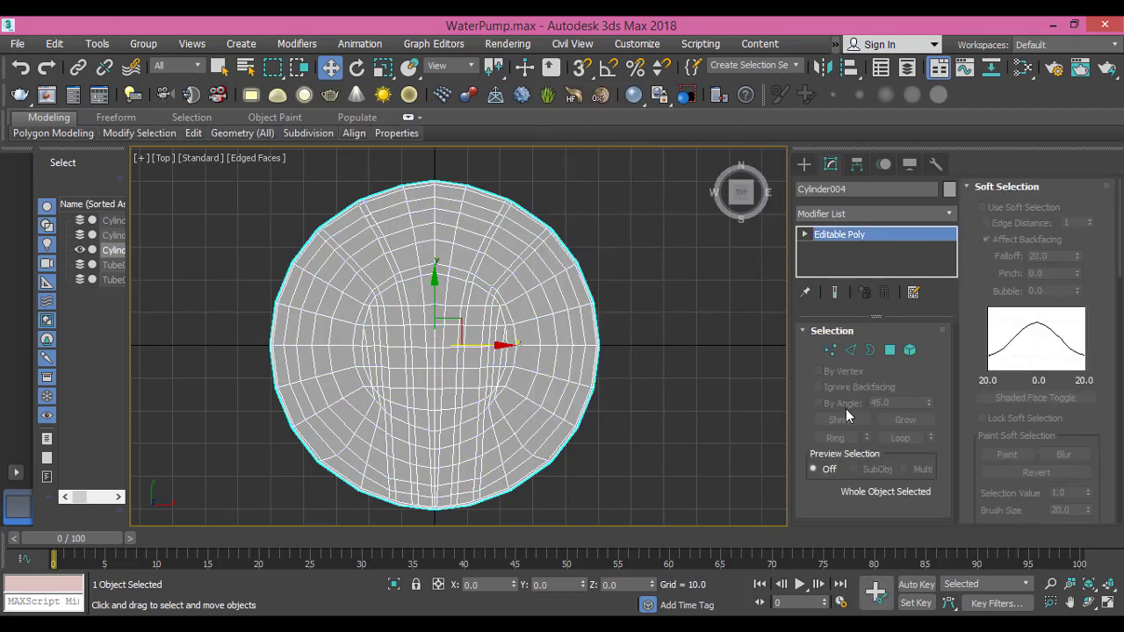
Select the complete outer edge loop around the cylinder's rim at edge level
{"action": "left_click", "coordinate": [853, 352]}
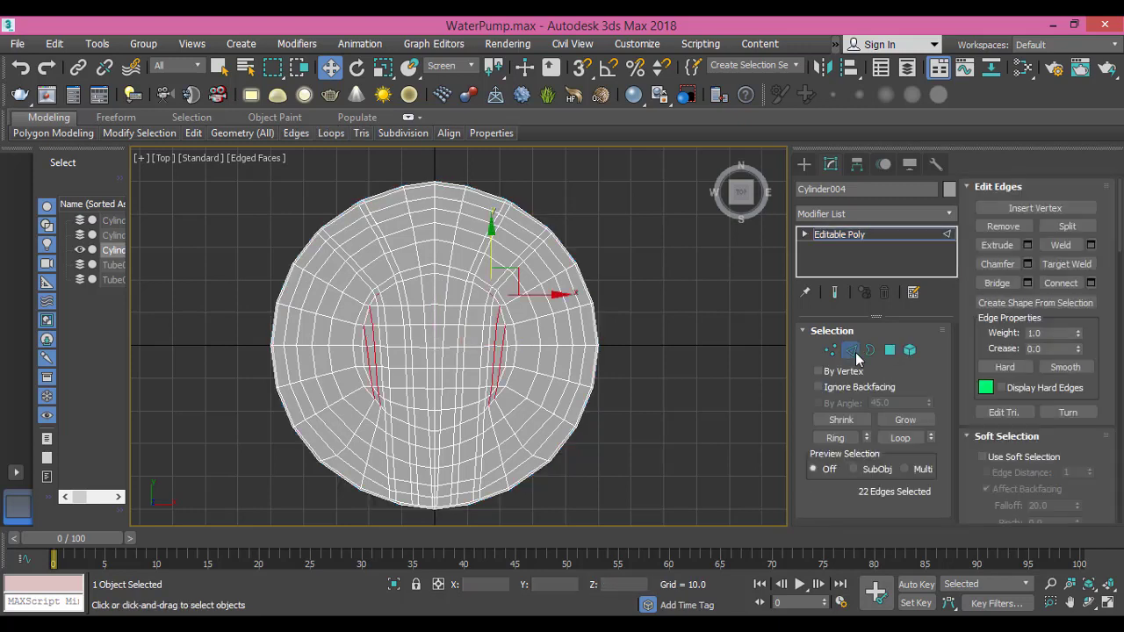
{"action": "left_click", "coordinate": [582, 232]}
{"action": "left_click", "coordinate": [513, 202]}
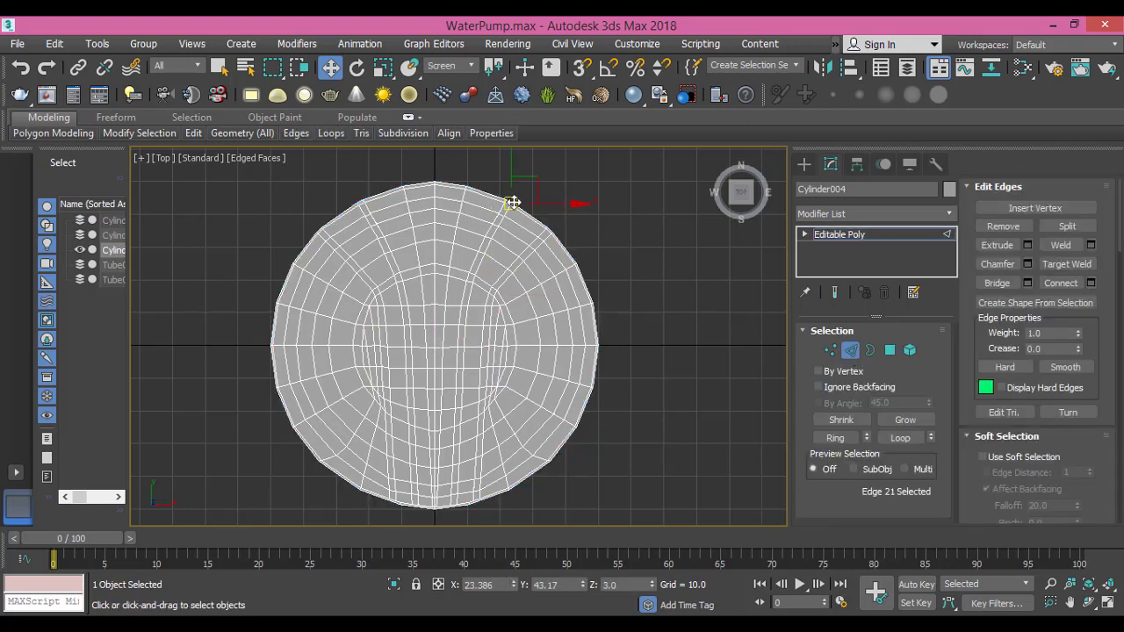
{"action": "left_click", "coordinate": [488, 195]}
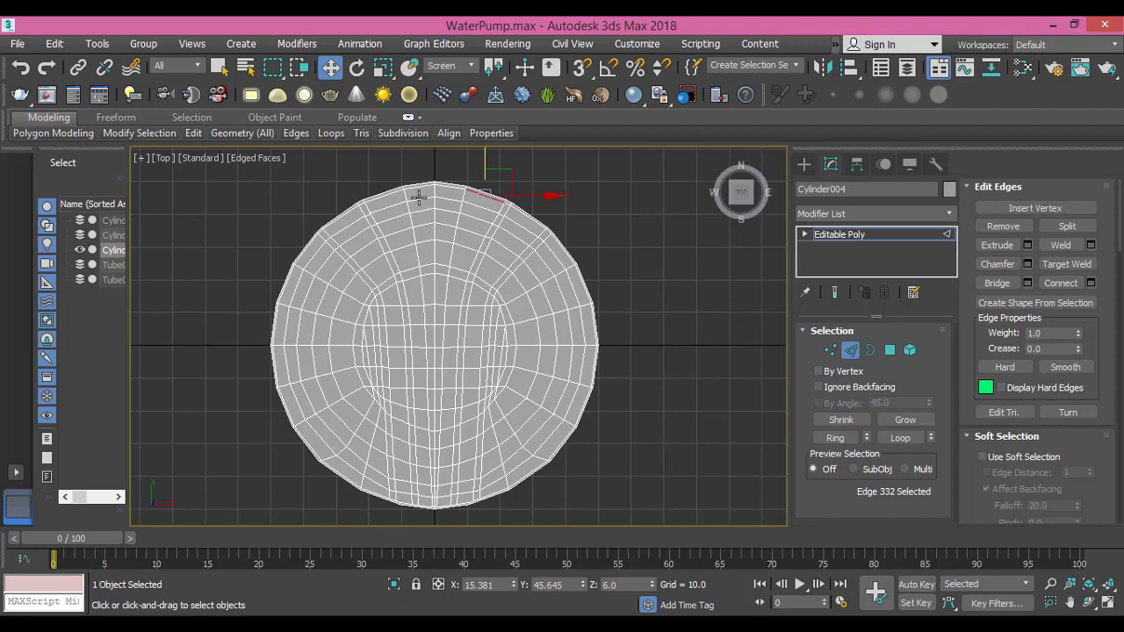
{"action": "scroll", "coordinate": [418, 198], "scroll_direction": "up", "scroll_amount": 3}
{"action": "double_click", "coordinate": [418, 168]}
{"action": "scroll", "coordinate": [446, 288], "scroll_direction": "down", "scroll_amount": 2}
{"action": "middle_click_drag", "start_coordinate": [446, 367], "coordinate": [424, 323]}
{"action": "scroll", "coordinate": [430, 343], "scroll_direction": "down", "scroll_amount": 1}
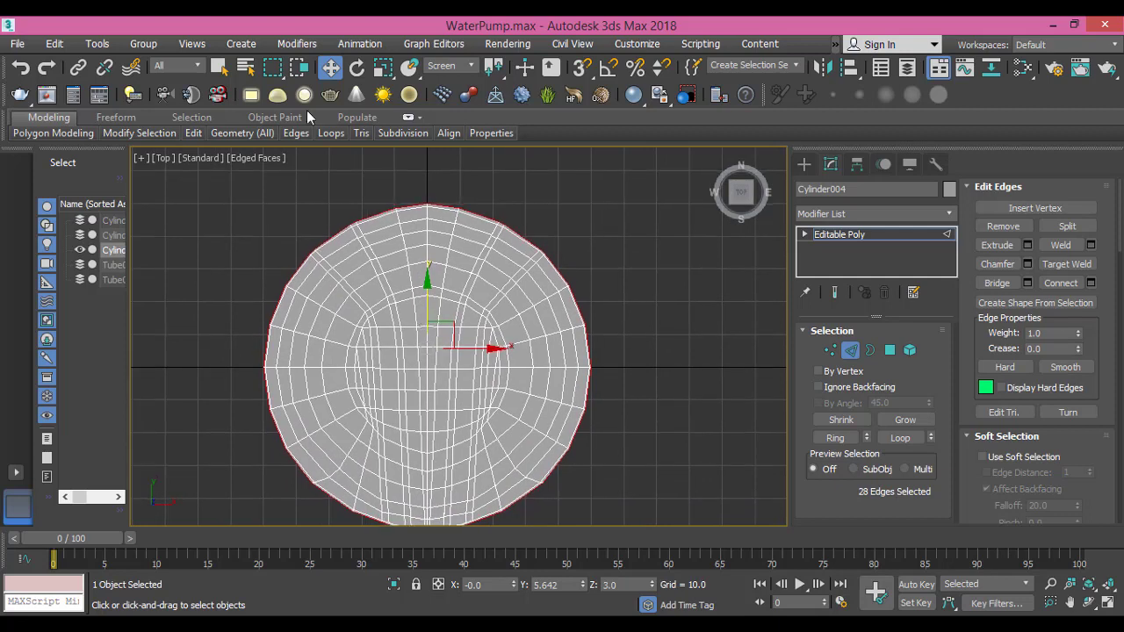
Scale the selected rim loop uniformly outward in the top view to widen the flat band around the ribs
{"action": "left_click", "coordinate": [383, 68]}
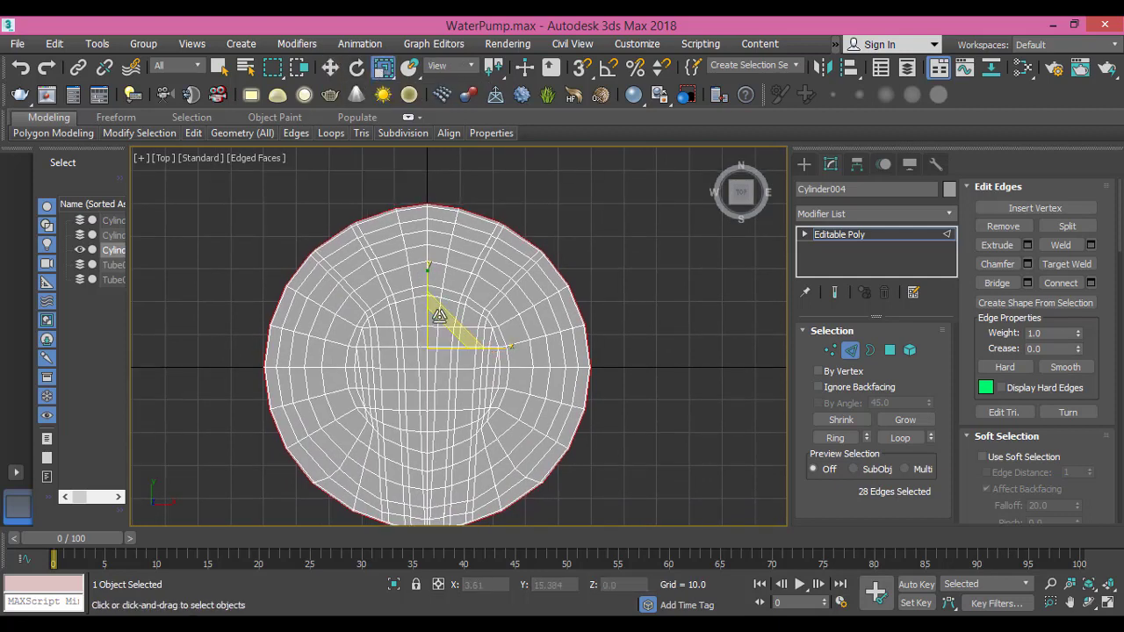
{"action": "left_click_drag", "start_coordinate": [439, 316], "coordinate": [481, 303]}
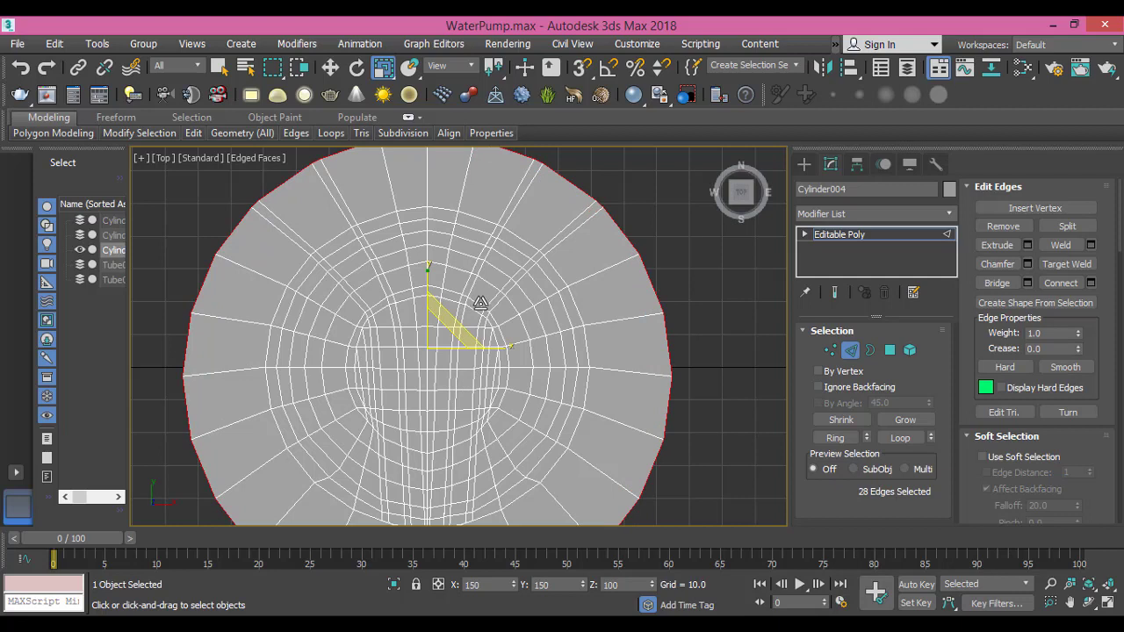
{"action": "left_click_drag", "start_coordinate": [481, 303], "coordinate": [471, 322]}
{"action": "scroll", "coordinate": [472, 321], "scroll_direction": "down", "scroll_amount": 3}
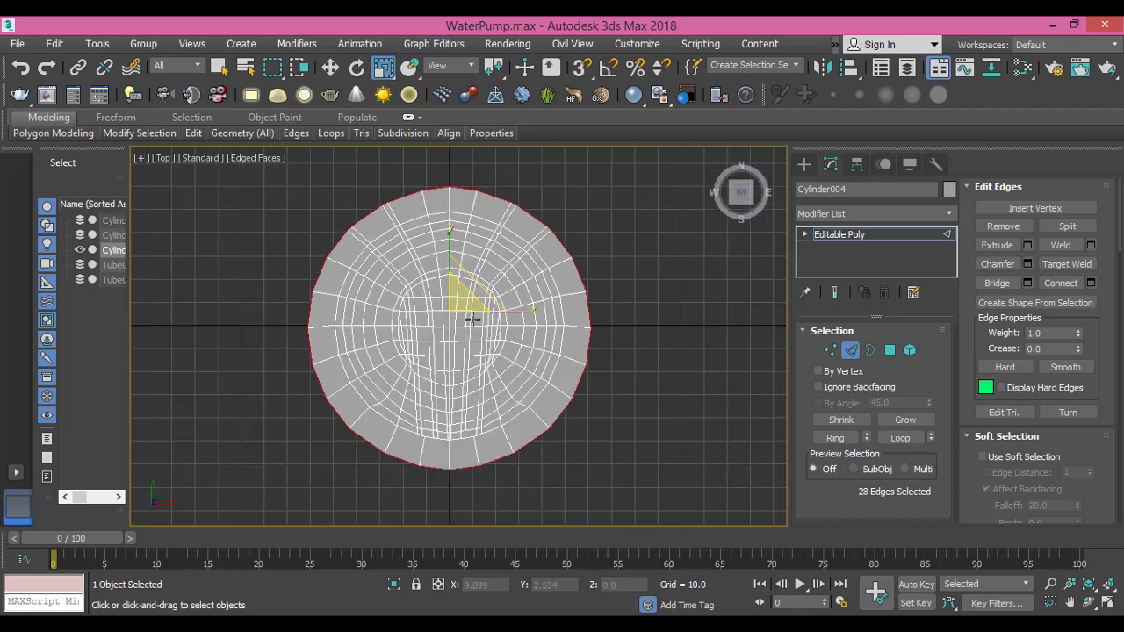
{"action": "middle_click_drag", "start_coordinate": [486, 341], "coordinate": [498, 378]}
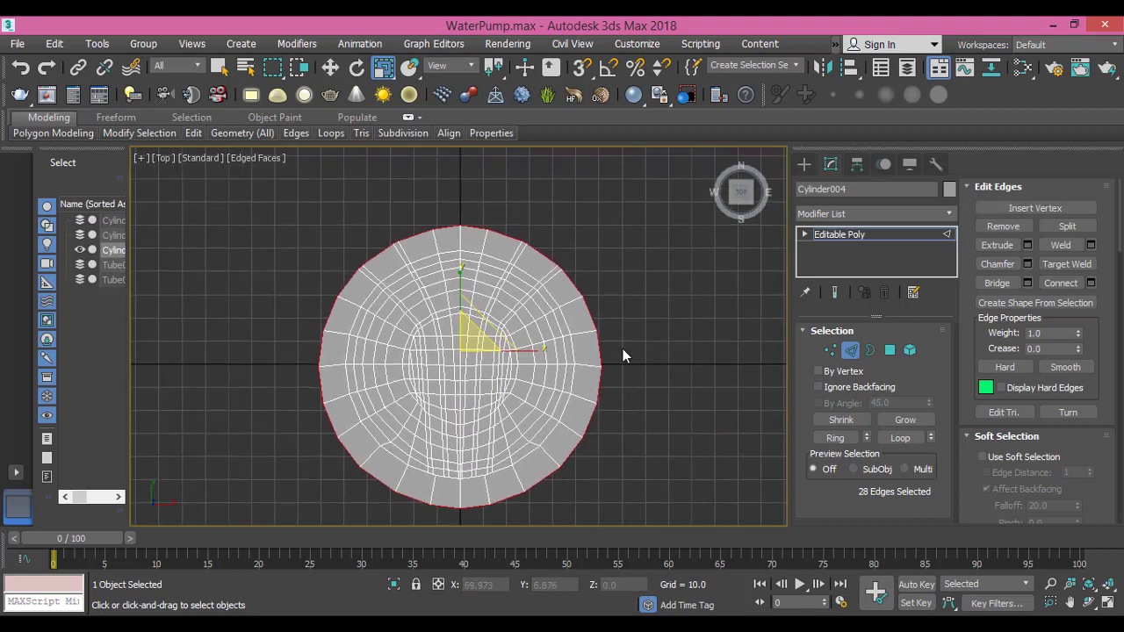
{"action": "middle_click_drag", "start_coordinate": [619, 350], "coordinate": [598, 352]}
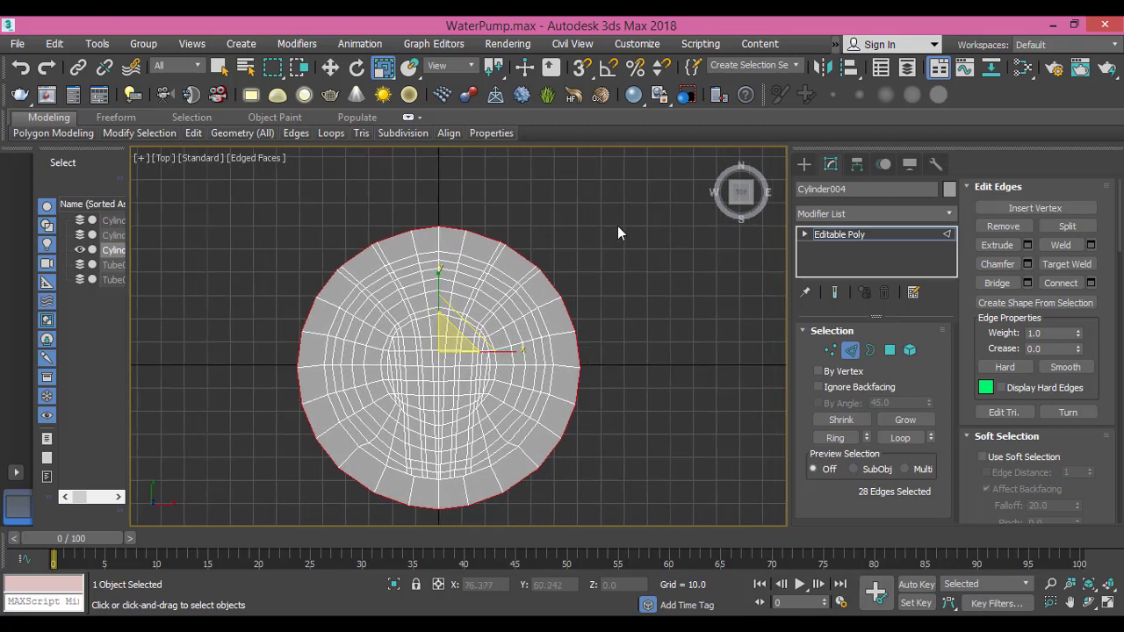
Extrude the widened rim loop with a height of 10 and a width of 3, and scale it outward
{"action": "left_click", "coordinate": [1027, 245]}
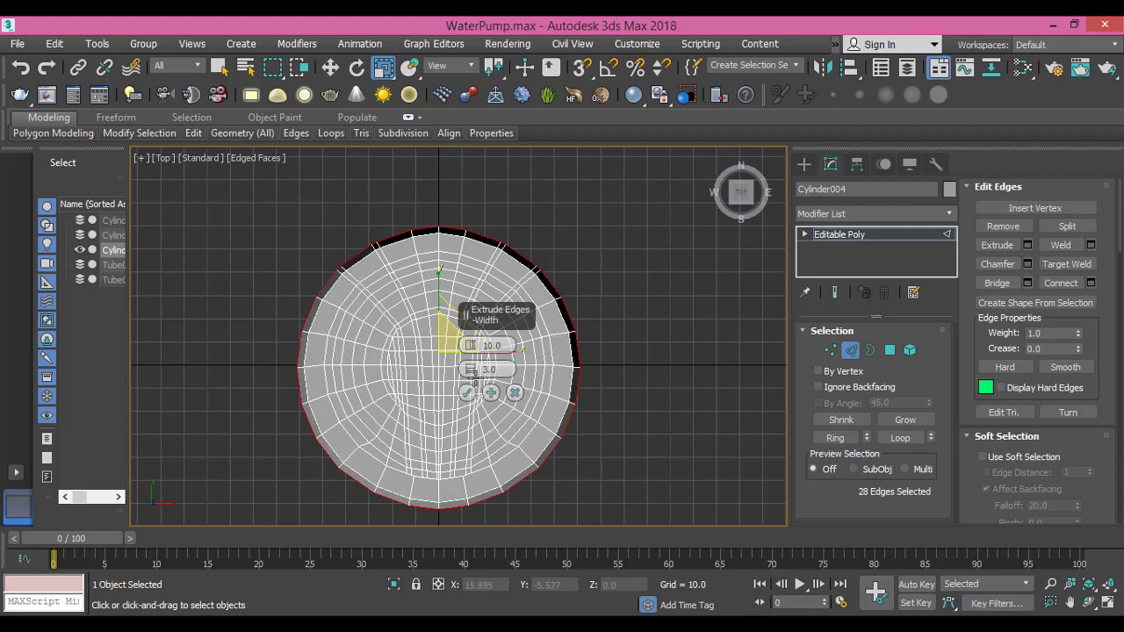
{"action": "scroll", "coordinate": [472, 395], "scroll_direction": "down", "scroll_amount": 2}
{"action": "left_click", "coordinate": [468, 392]}
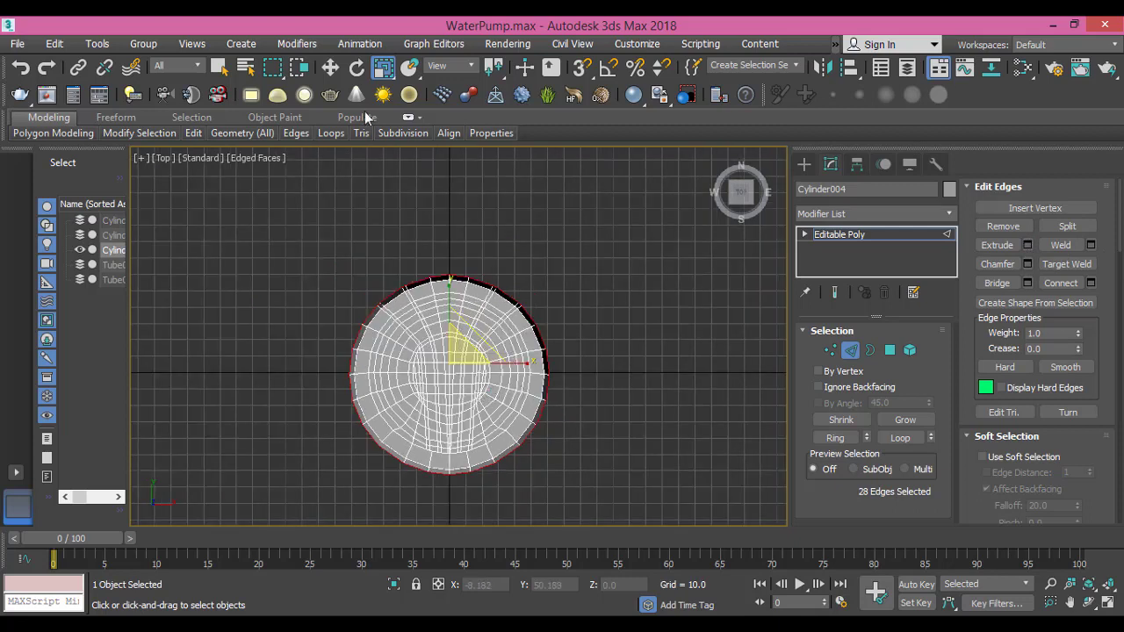
{"action": "left_click", "coordinate": [384, 70]}
{"action": "left_click_drag", "start_coordinate": [464, 325], "coordinate": [470, 315]}
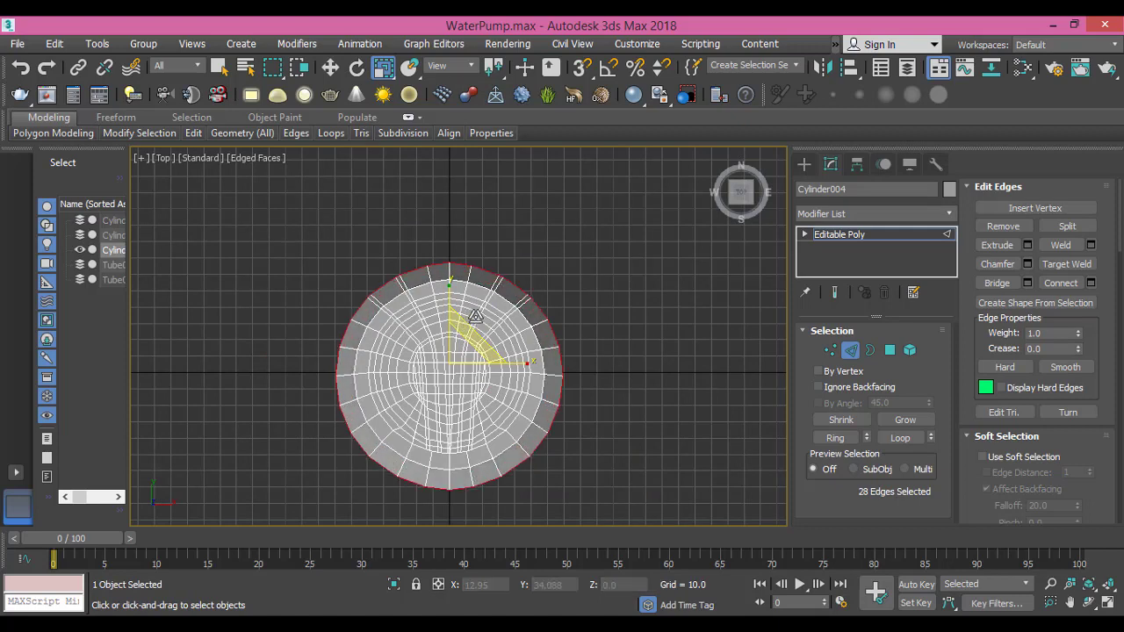
Extrude the outer loop again with height 10 and width 3, and scale it outward into another ring
{"action": "left_click", "coordinate": [1028, 245]}
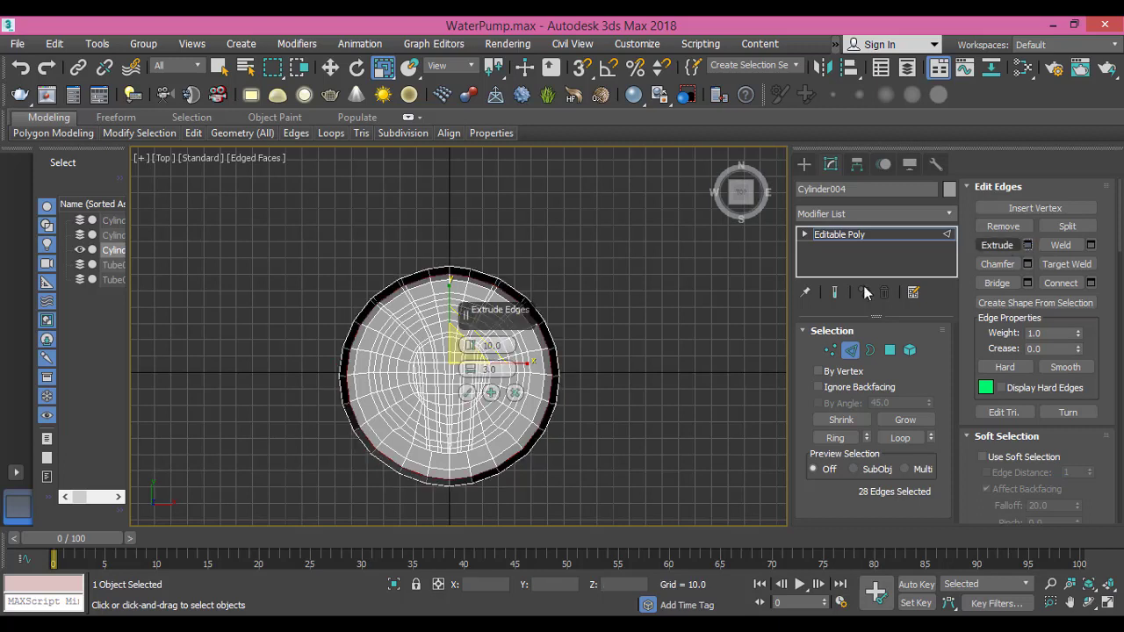
{"action": "left_click", "coordinate": [467, 392]}
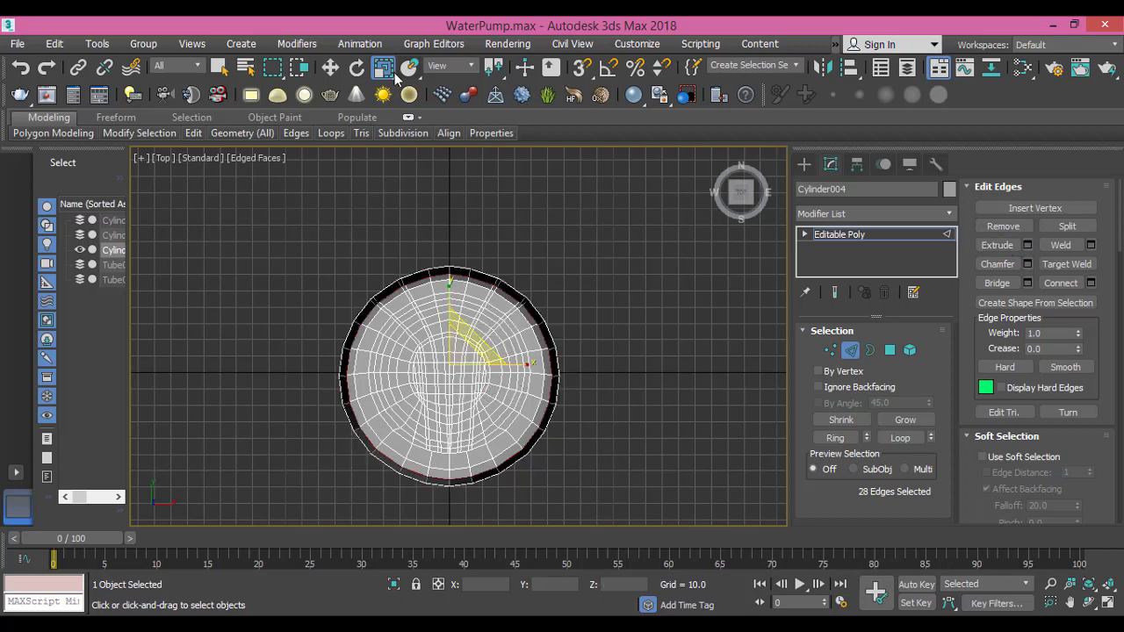
{"action": "left_click_drag", "start_coordinate": [462, 331], "coordinate": [476, 317]}
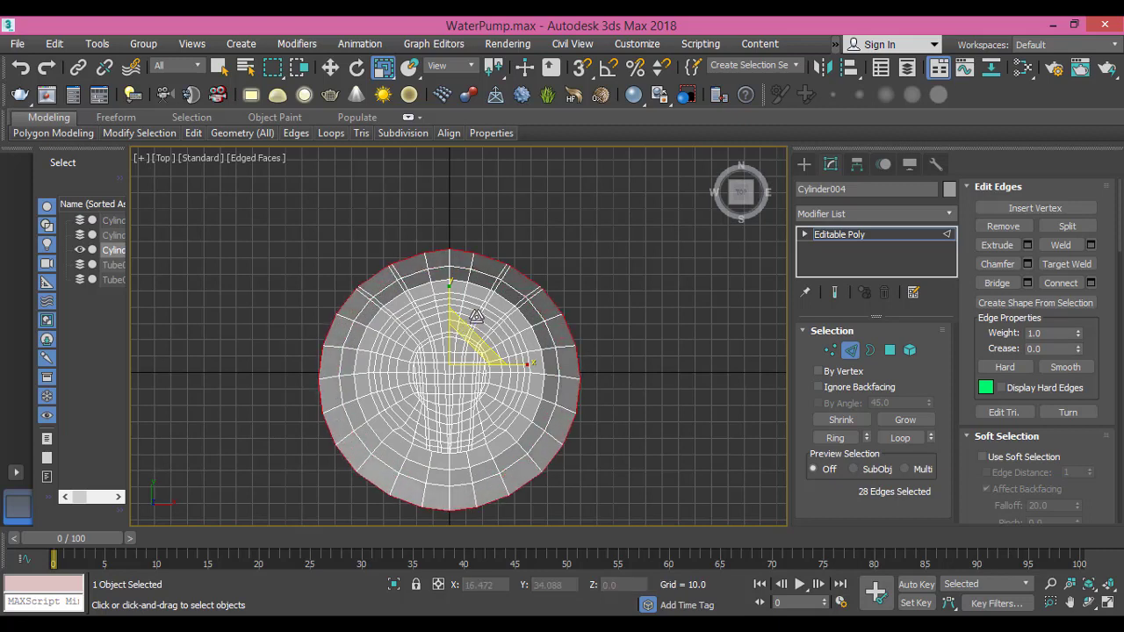
Select the two outermost edge loops in the front view and lower them together, bringing the outermost to Z about 11.9
{"action": "key", "text": "f"}
{"action": "scroll", "coordinate": [476, 316], "scroll_direction": "up", "scroll_amount": 5}
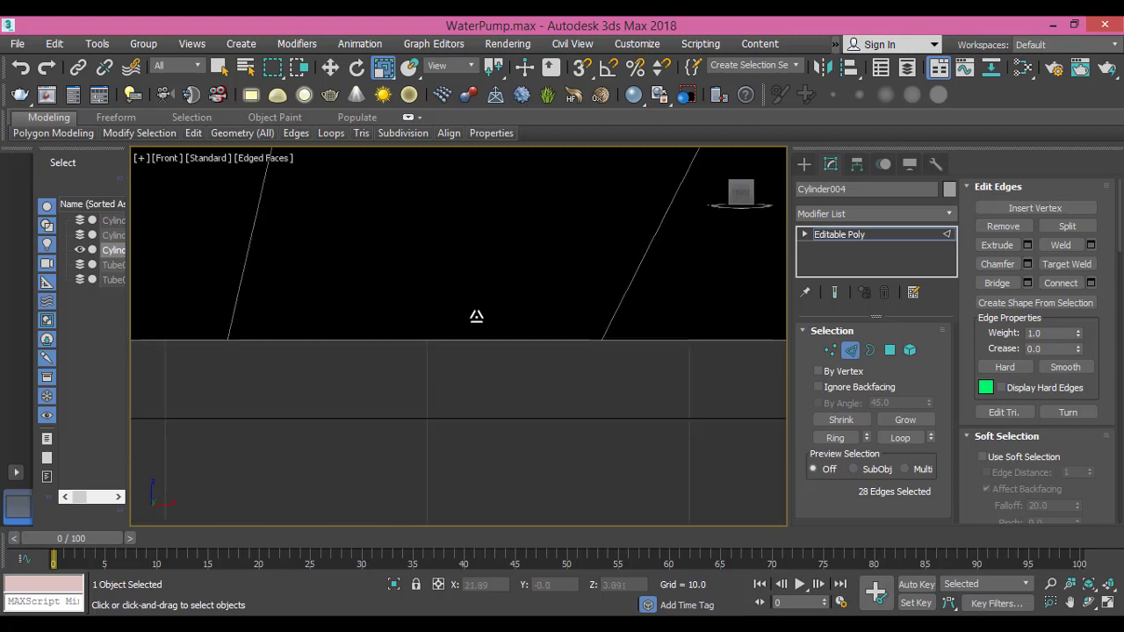
{"action": "middle_click_drag", "start_coordinate": [482, 306], "coordinate": [521, 365]}
{"action": "scroll", "coordinate": [520, 367], "scroll_direction": "down", "scroll_amount": 6}
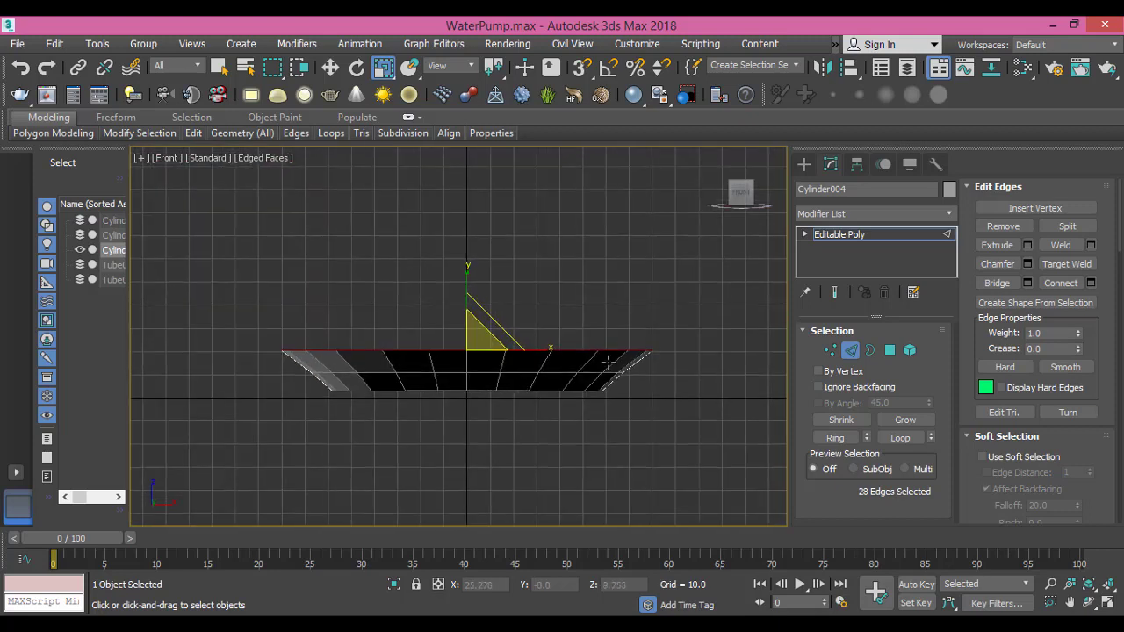
{"action": "left_click", "coordinate": [330, 67]}
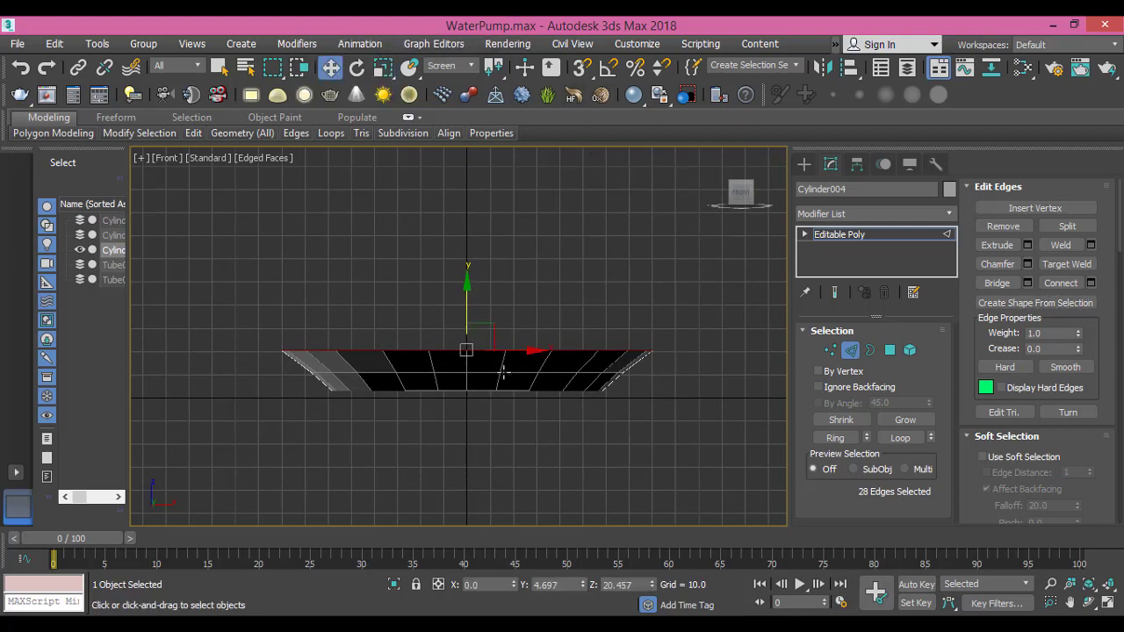
{"action": "left_click", "coordinate": [503, 373], "text": "ctrl"}
{"action": "key", "text": "ctrl+z"}
{"action": "double_click", "coordinate": [522, 370], "text": "ctrl"}
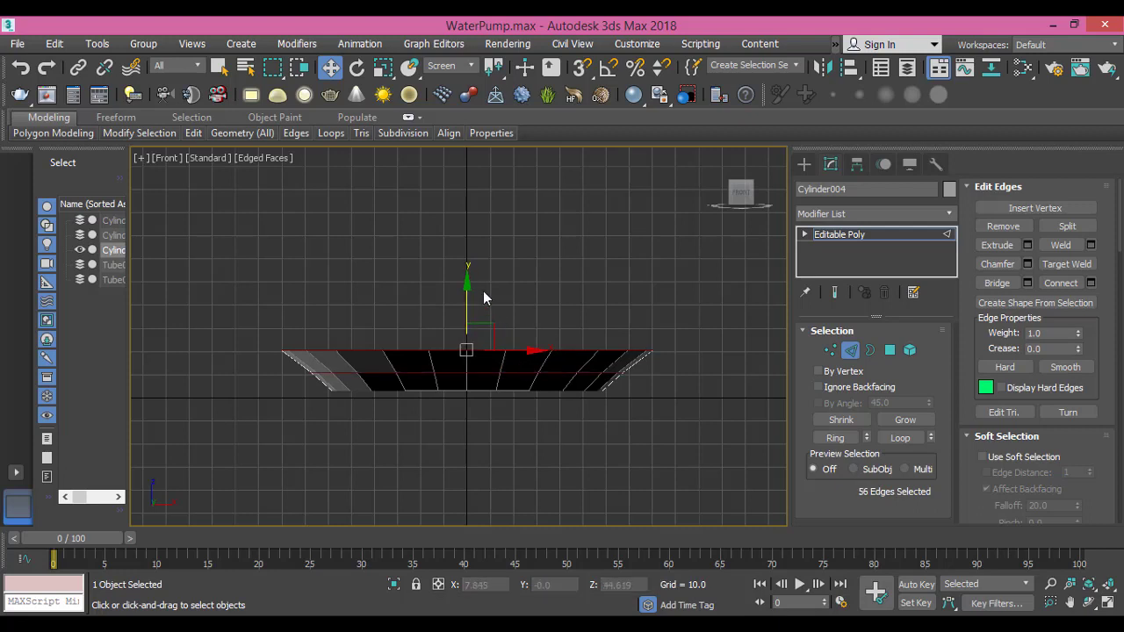
{"action": "left_click_drag", "start_coordinate": [466, 278], "coordinate": [467, 327]}
Lower the outermost edge loop to Z about 2, and move the whole cylinder down slightly
{"action": "left_click", "coordinate": [391, 370]}
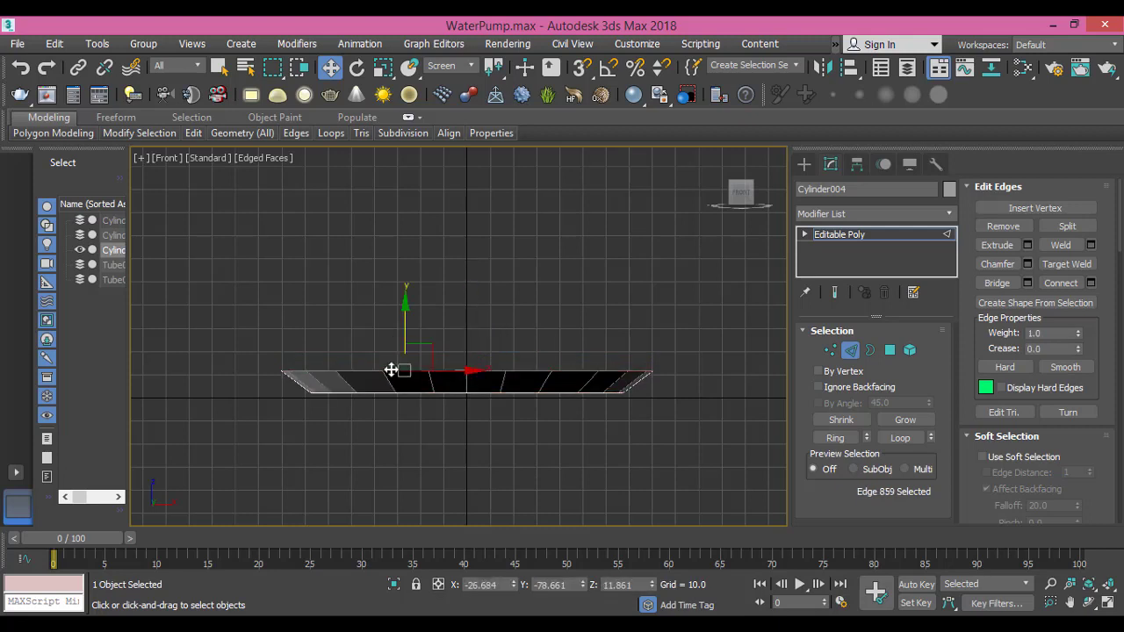
{"action": "double_click", "coordinate": [391, 370]}
{"action": "left_click_drag", "start_coordinate": [465, 303], "coordinate": [462, 323]}
{"action": "left_click", "coordinate": [849, 236]}
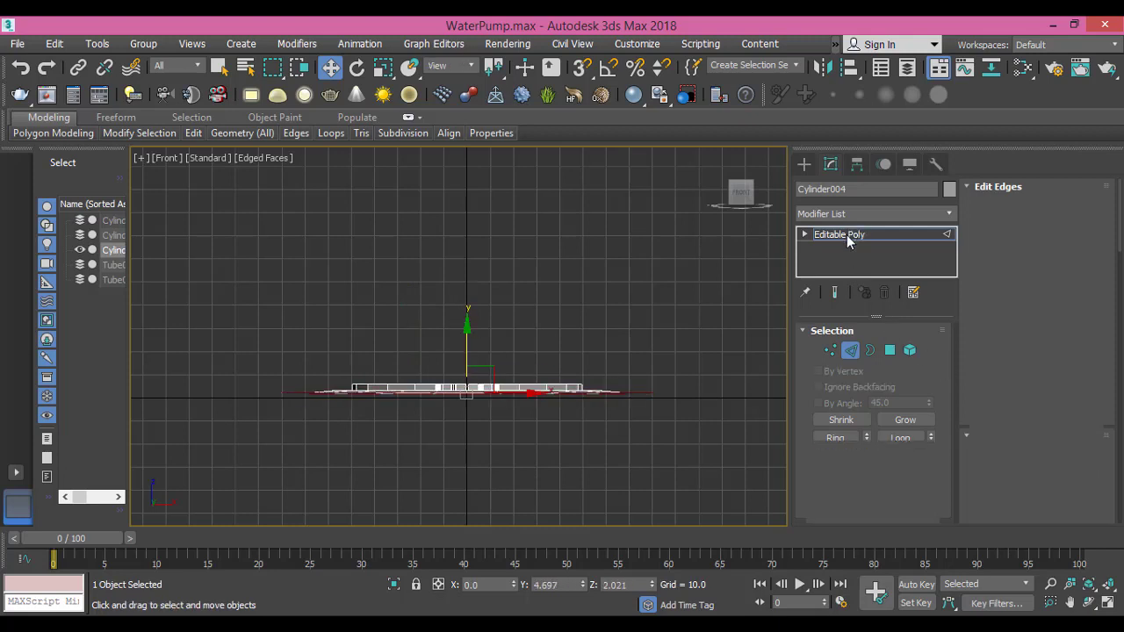
{"action": "left_click_drag", "start_coordinate": [469, 331], "coordinate": [469, 334]}
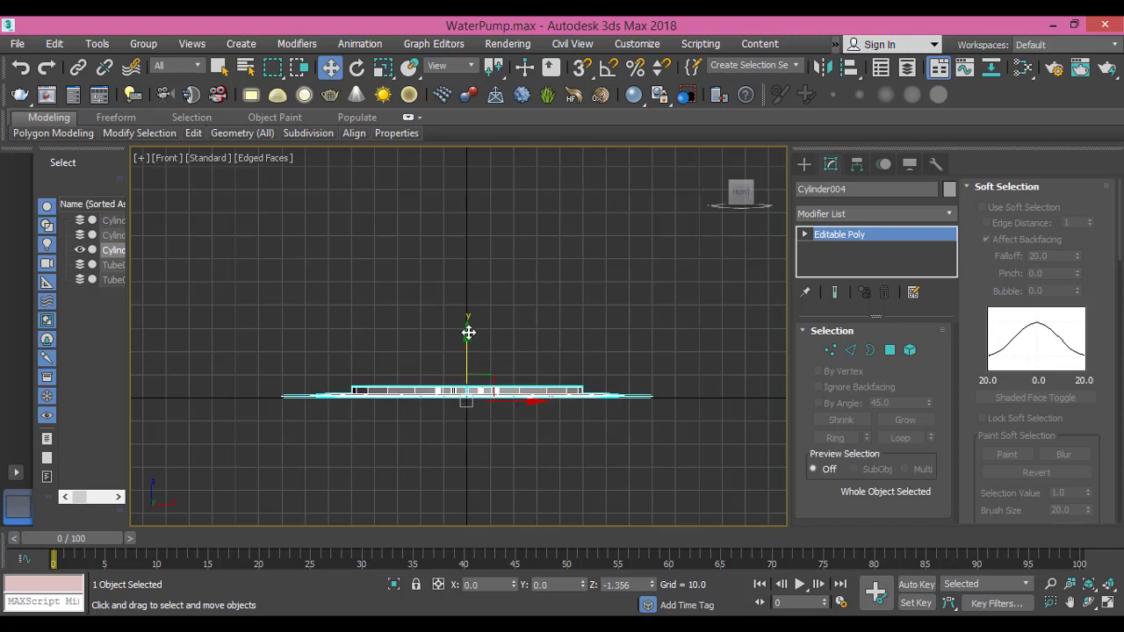
Select all vertices along the disc's base in the front view and scale them vertically until they lie flat
{"action": "left_click", "coordinate": [829, 350]}
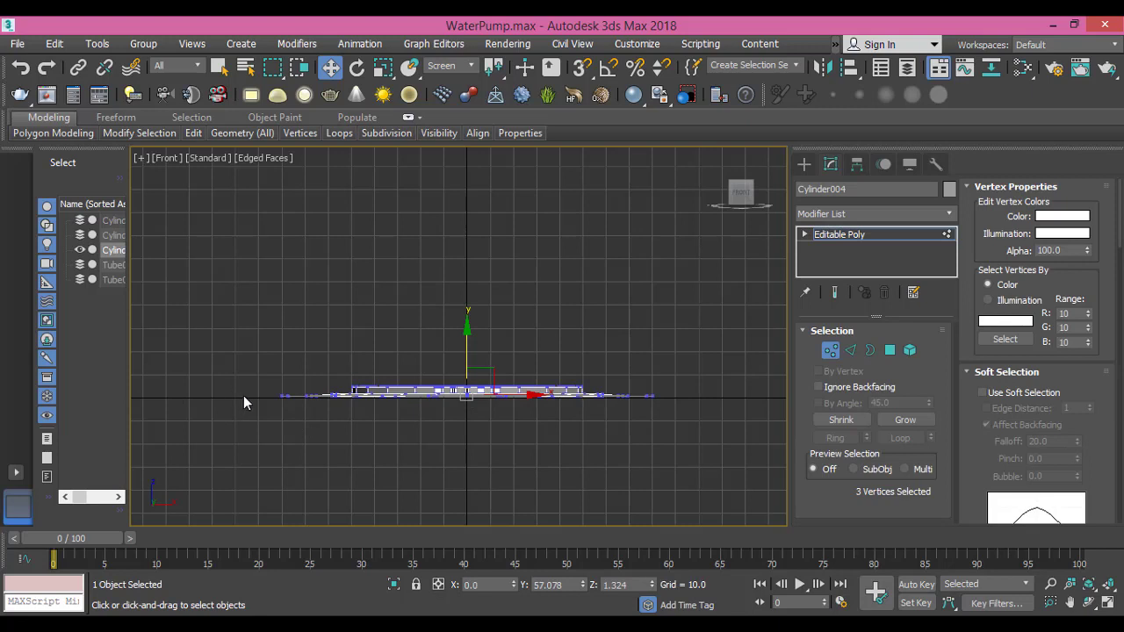
{"action": "left_click_drag", "start_coordinate": [243, 395], "coordinate": [712, 420]}
{"action": "scroll", "coordinate": [471, 395], "scroll_direction": "up", "scroll_amount": 6}
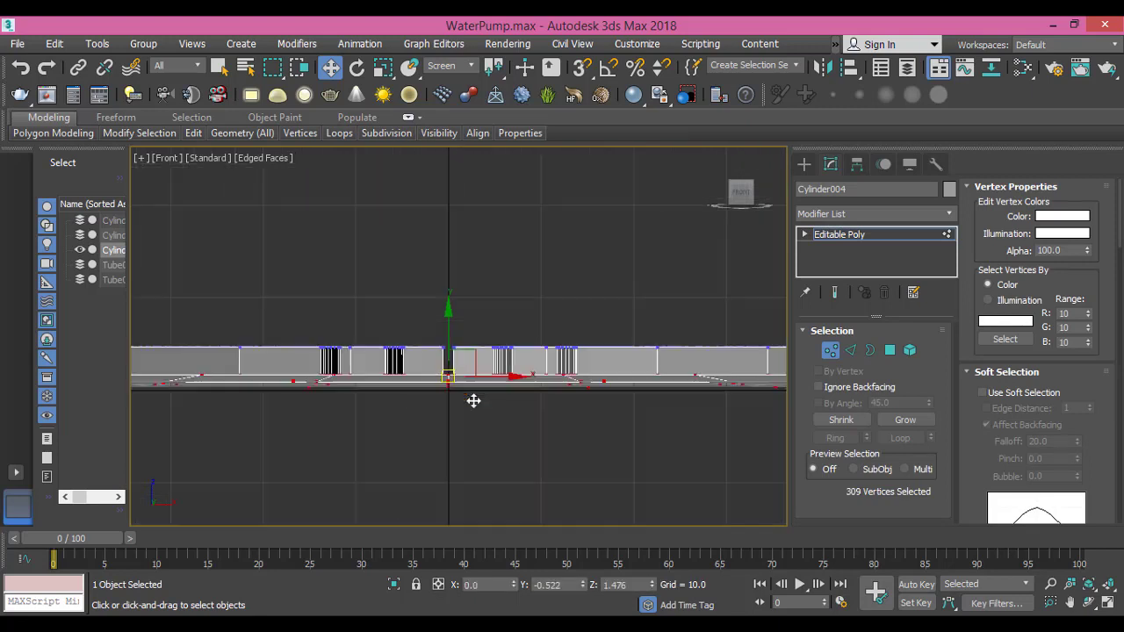
{"action": "scroll", "coordinate": [474, 400], "scroll_direction": "up", "scroll_amount": 2}
{"action": "scroll", "coordinate": [473, 400], "scroll_direction": "down", "scroll_amount": 3}
{"action": "scroll", "coordinate": [474, 400], "scroll_direction": "up", "scroll_amount": 5}
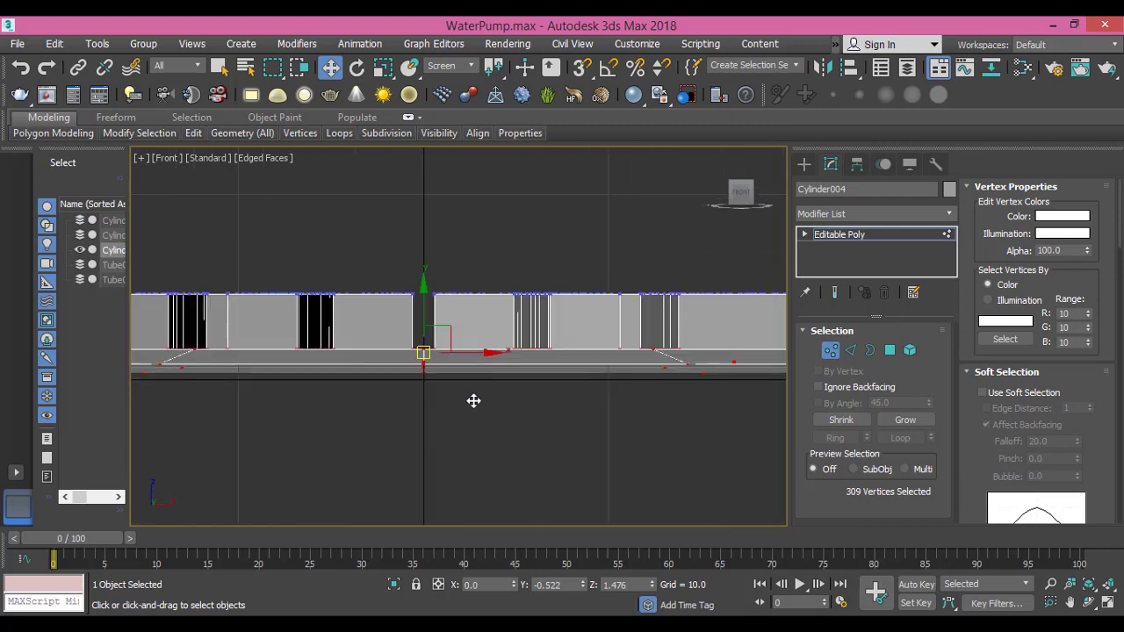
{"action": "scroll", "coordinate": [473, 400], "scroll_direction": "up", "scroll_amount": 2}
{"action": "scroll", "coordinate": [473, 400], "scroll_direction": "down", "scroll_amount": 7}
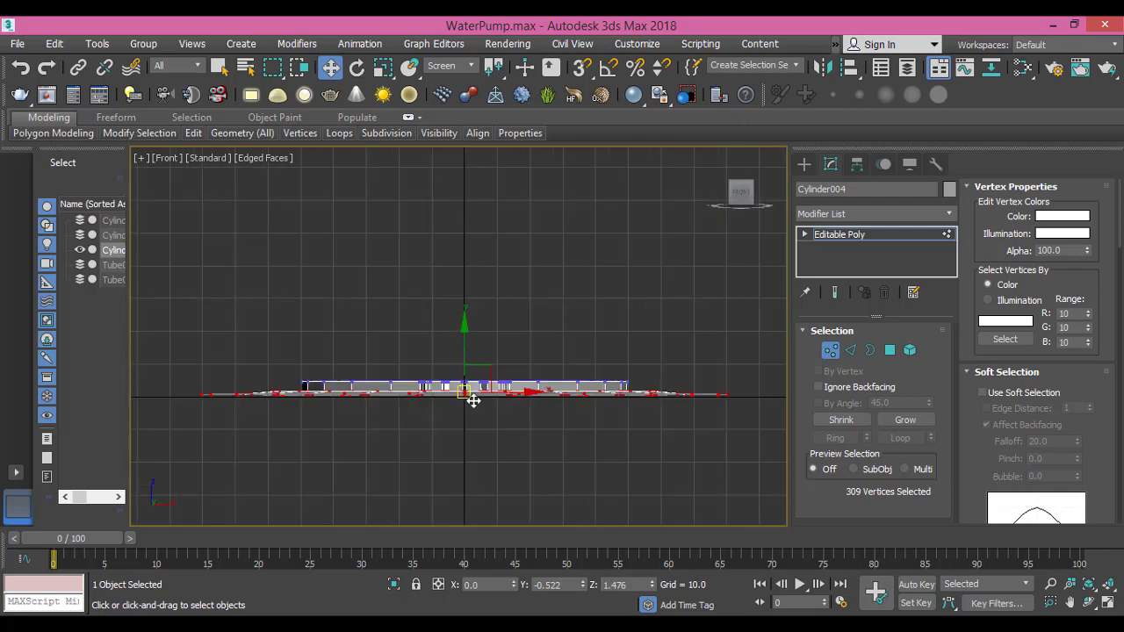
{"action": "middle_click_drag", "start_coordinate": [468, 395], "coordinate": [433, 382]}
{"action": "left_click", "coordinate": [384, 68]}
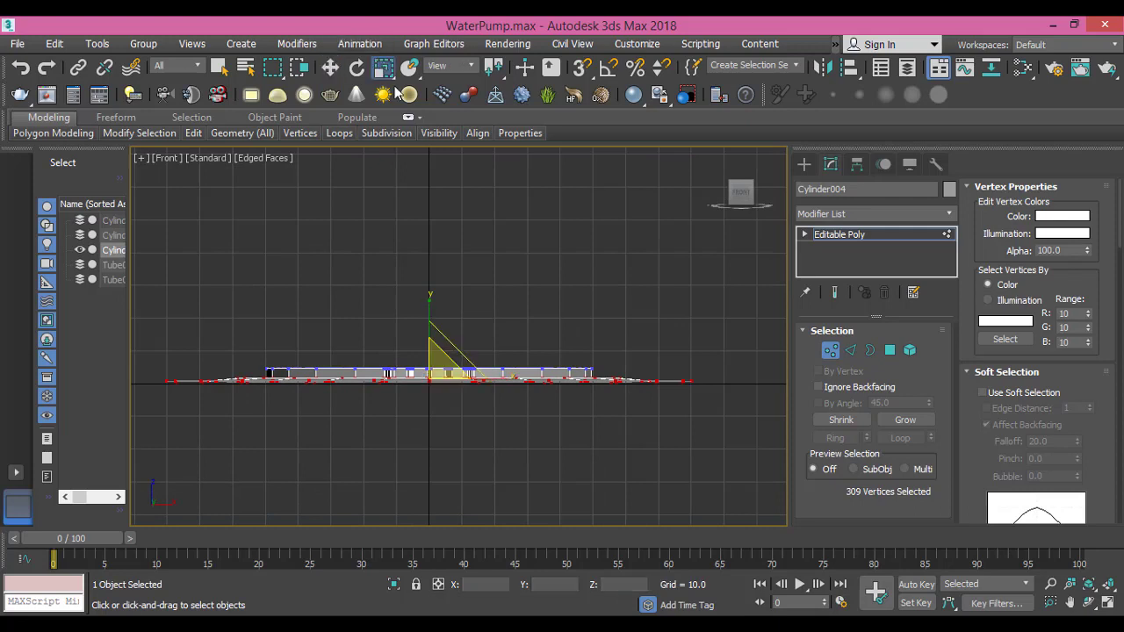
{"action": "left_click_drag", "start_coordinate": [428, 299], "coordinate": [424, 538]}
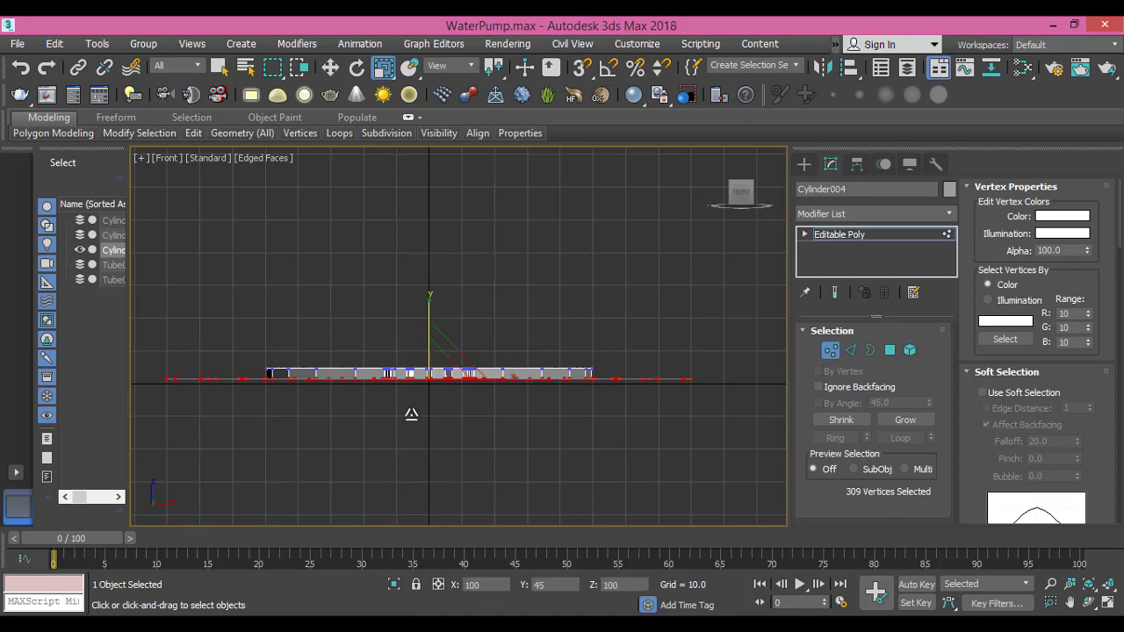
Look over the flattened base and its outer rings in the top view
{"action": "key", "text": "t"}
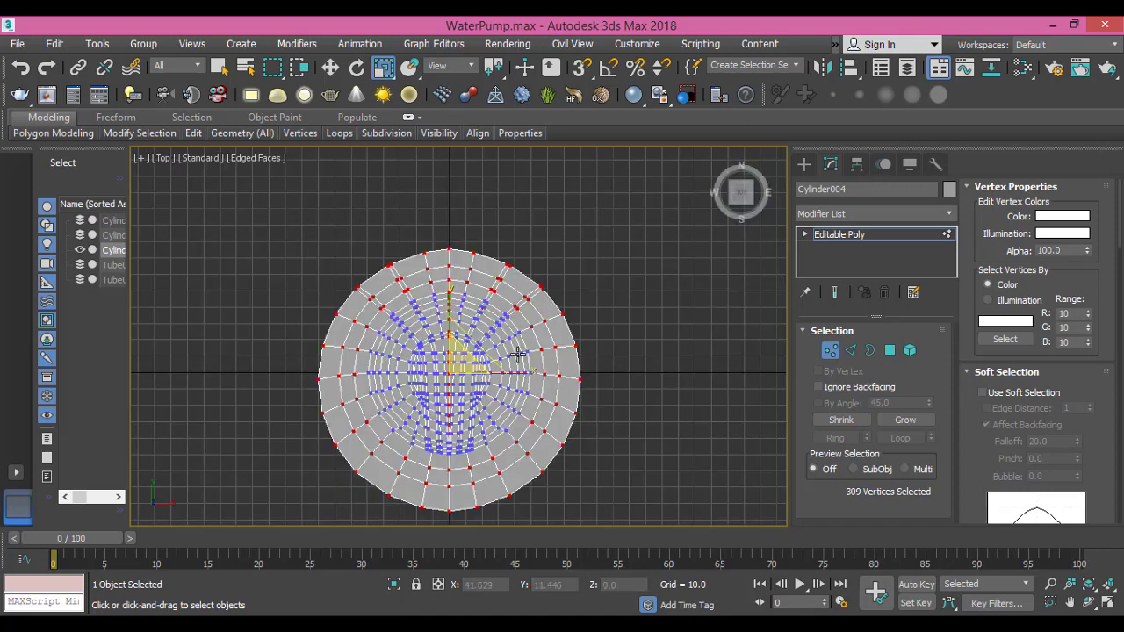
{"action": "middle_click_drag", "start_coordinate": [497, 300], "coordinate": [530, 338]}
{"action": "scroll", "coordinate": [523, 313], "scroll_direction": "up", "scroll_amount": 4}
{"action": "scroll", "coordinate": [523, 313], "scroll_direction": "down", "scroll_amount": 4}
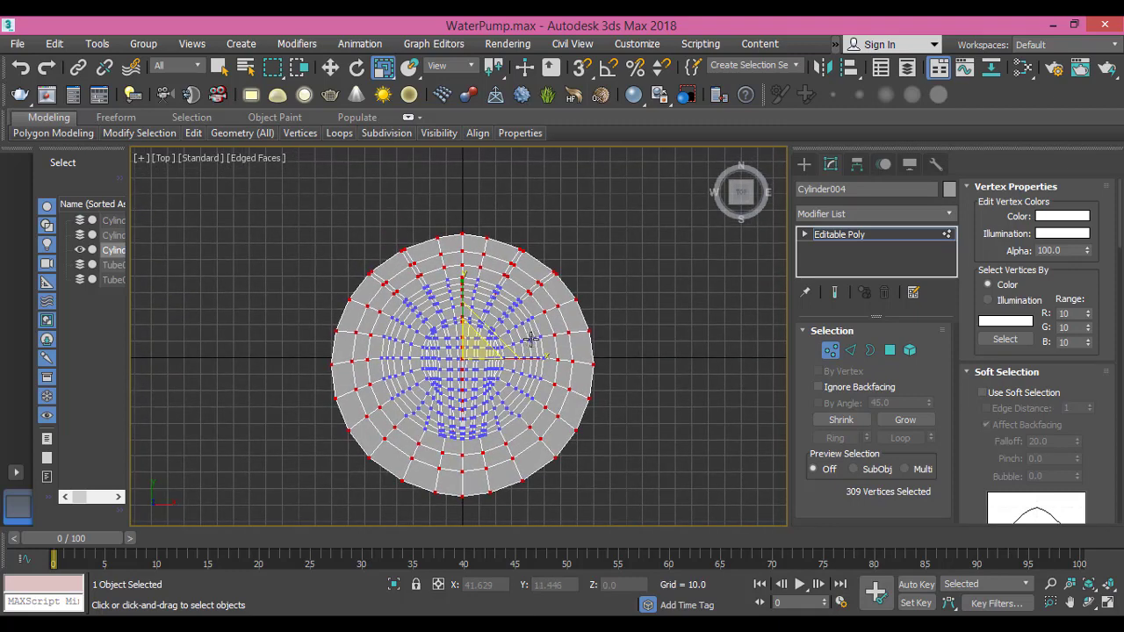